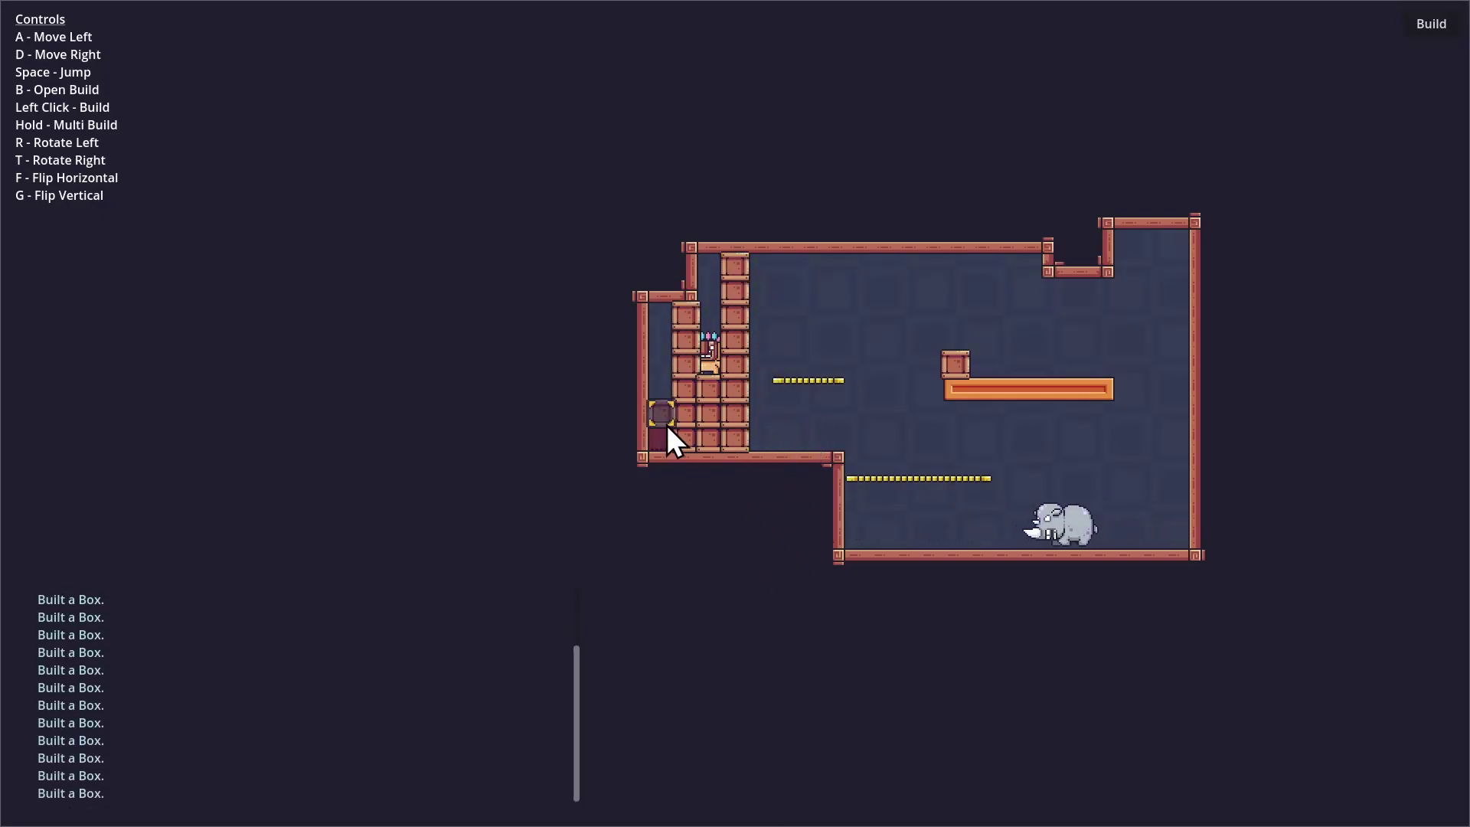
# Build a looping strawberry trail across the platformer level, then launch the Top Down Demo
pyautogui.moveTo(834, 266)
pyautogui.mouseDown()
pyautogui.moveTo(908, 278)
pyautogui.moveTo(918, 308)
pyautogui.moveTo(903, 338)
pyautogui.moveTo(795, 311)
pyautogui.moveTo(833, 349)
pyautogui.moveTo(881, 367)
pyautogui.moveTo(906, 400)
pyautogui.moveTo(1065, 447)
pyautogui.moveTo(1138, 324)
pyautogui.mouseUp()
pyautogui.click(903, 342)
pyautogui.press('r')
pyautogui.moveTo(1138, 325); pyautogui.dragTo(1035, 306)
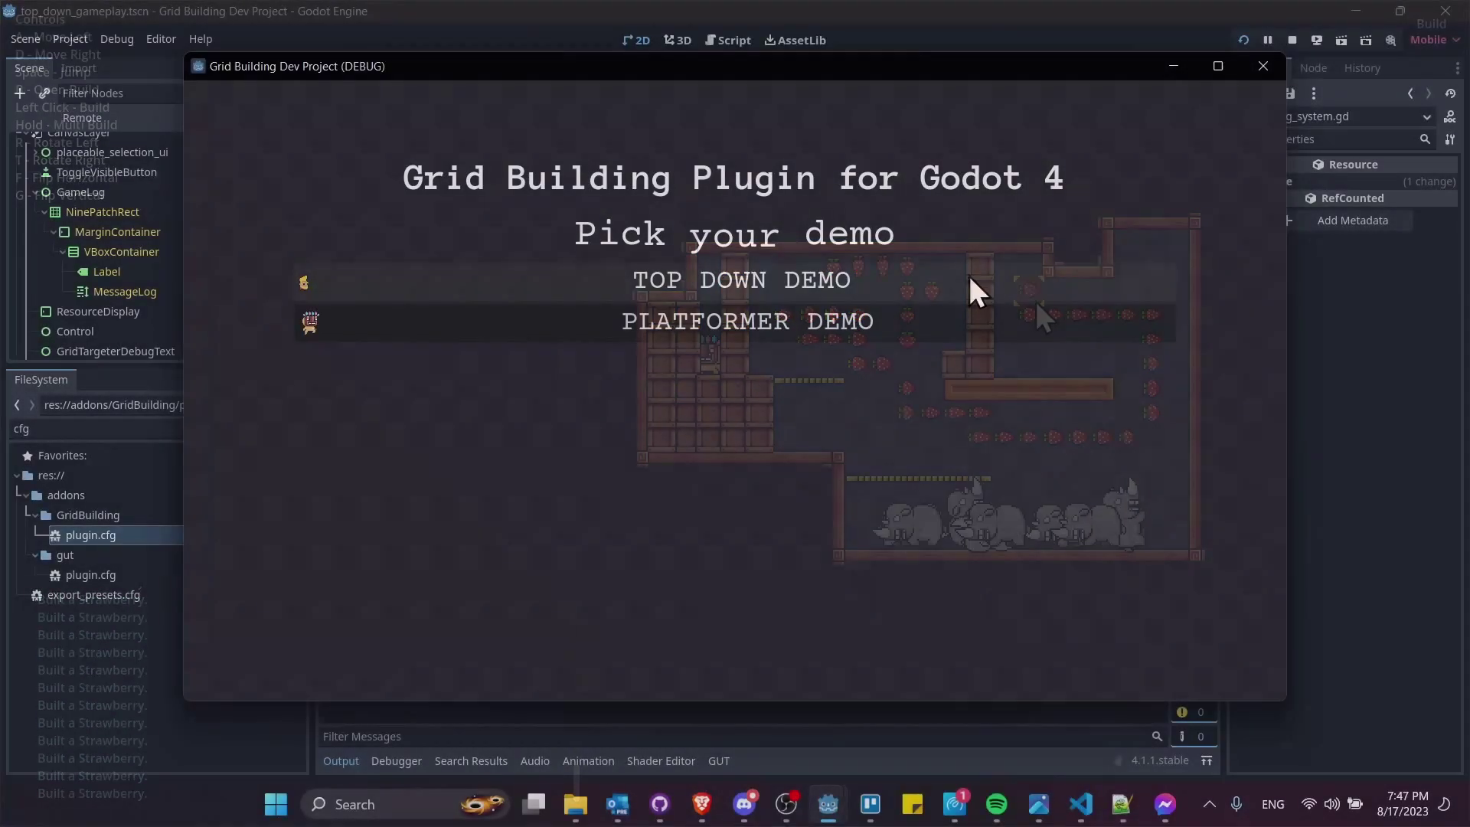
pyautogui.click(968, 278)
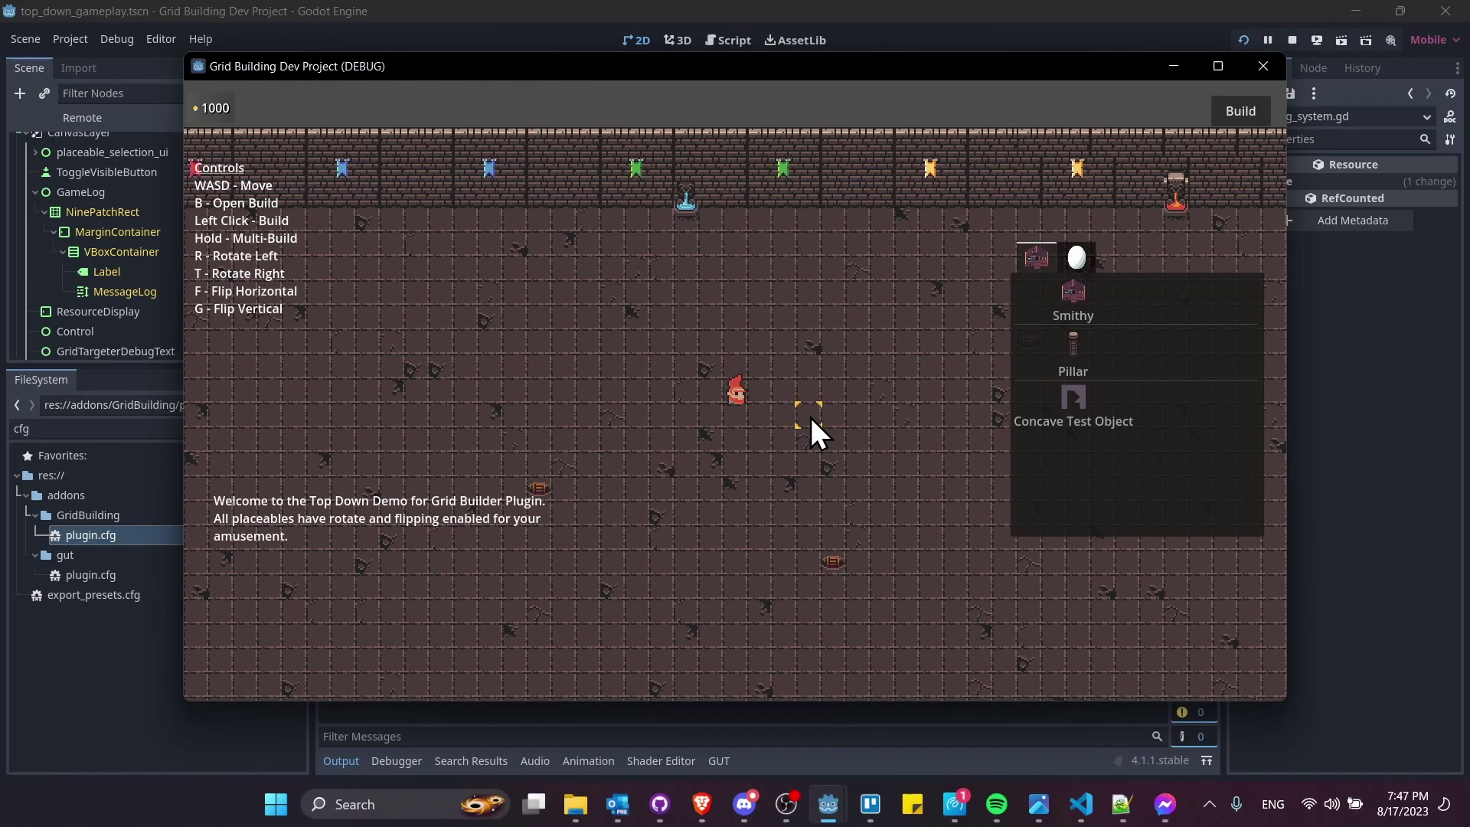
# Choose Pillar and build three rows of pillars across the top-down map
pyautogui.click(1100, 347)
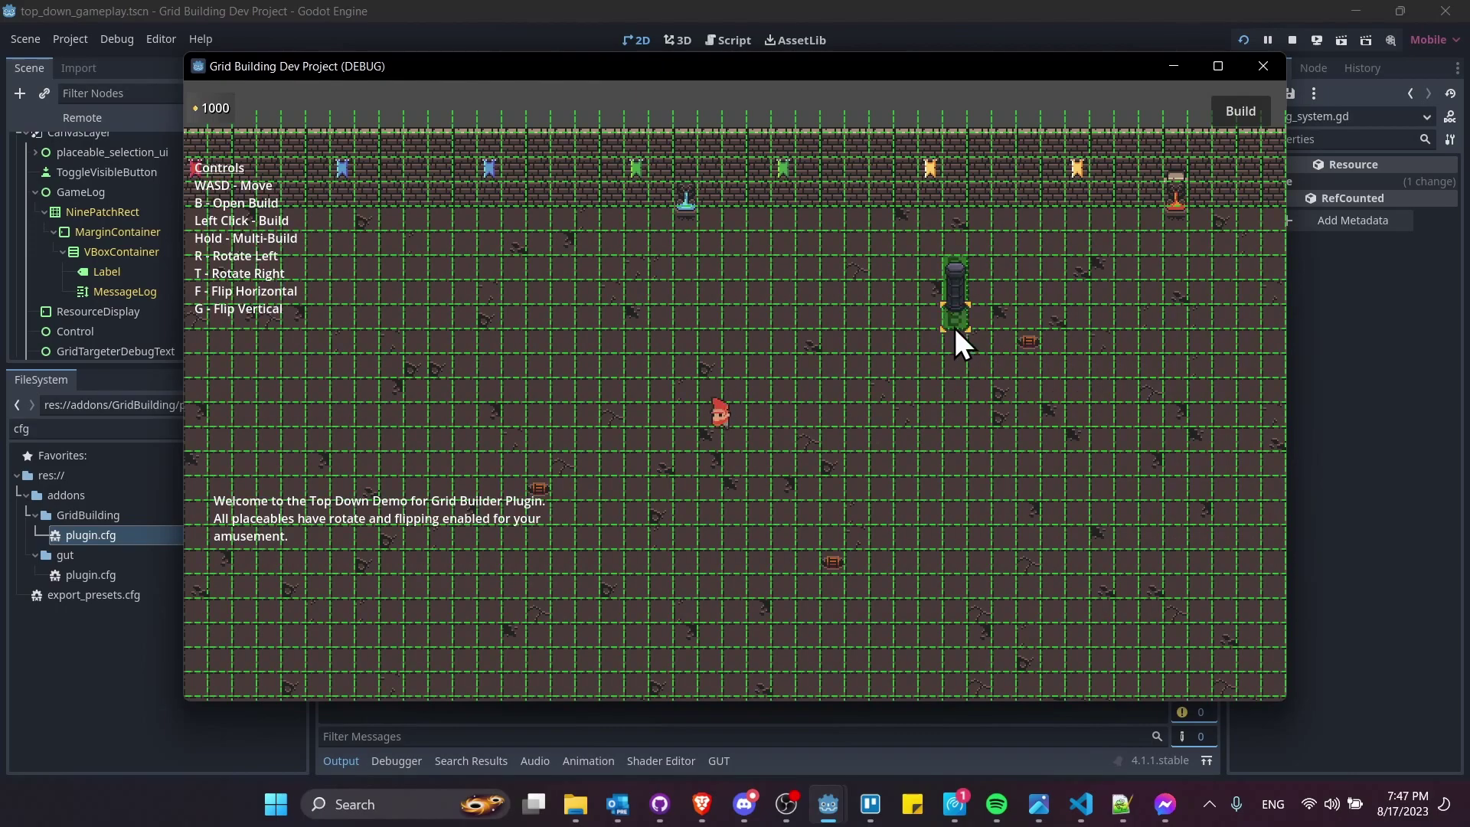
pyautogui.click(847, 313)
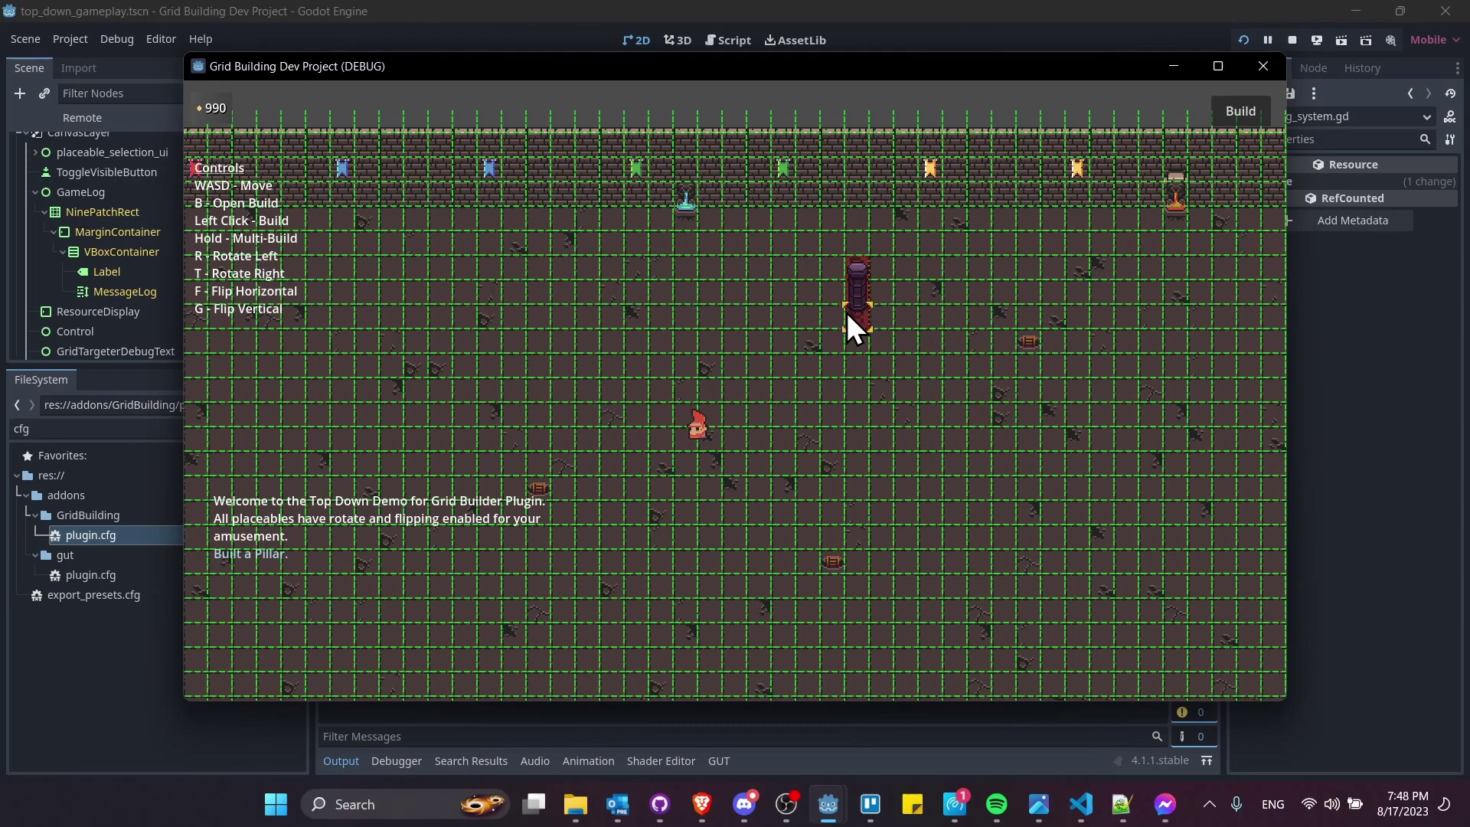
pyautogui.moveTo(847, 312); pyautogui.dragTo(594, 302)
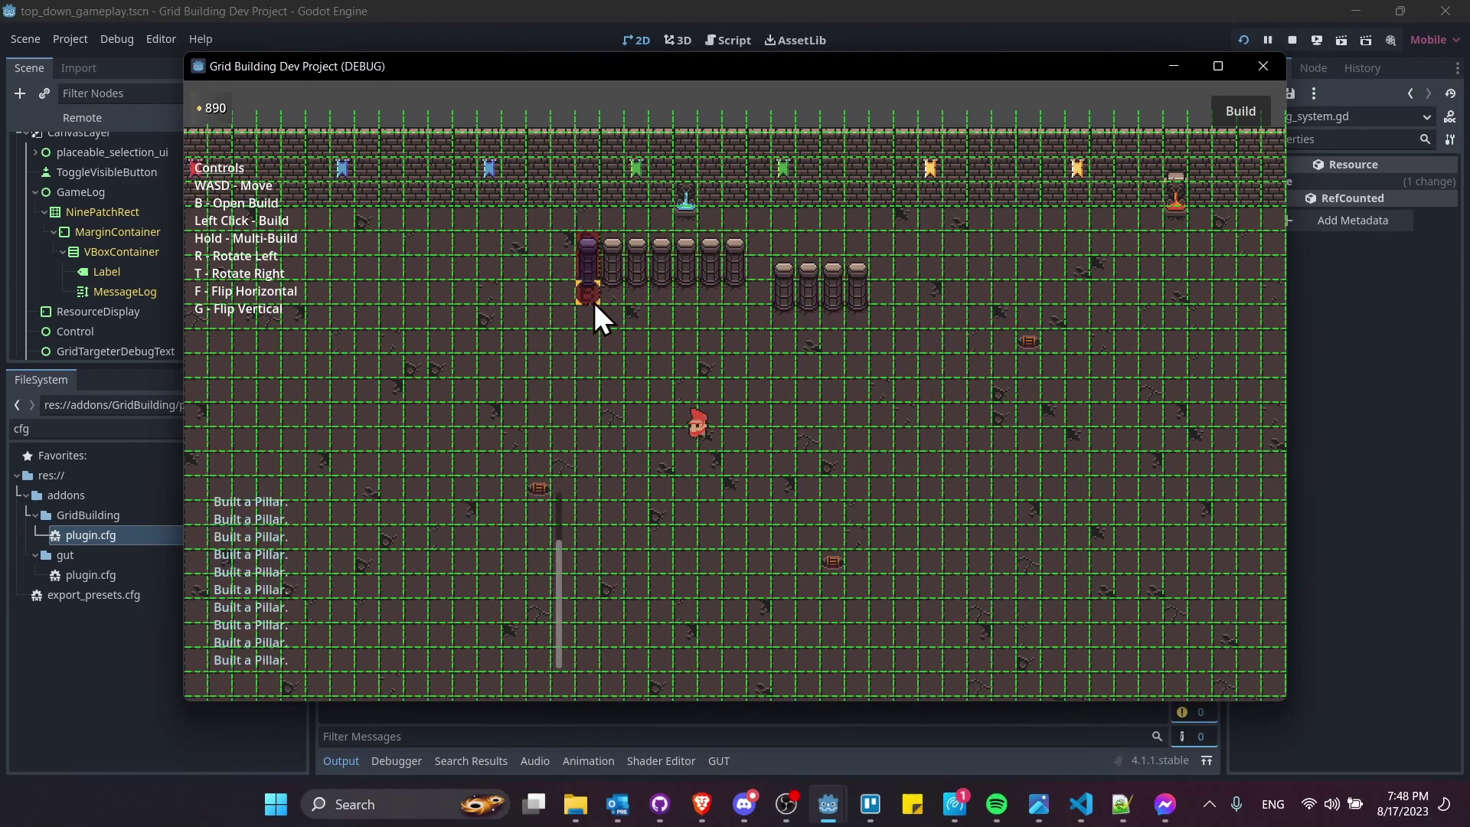
pyautogui.press('d')
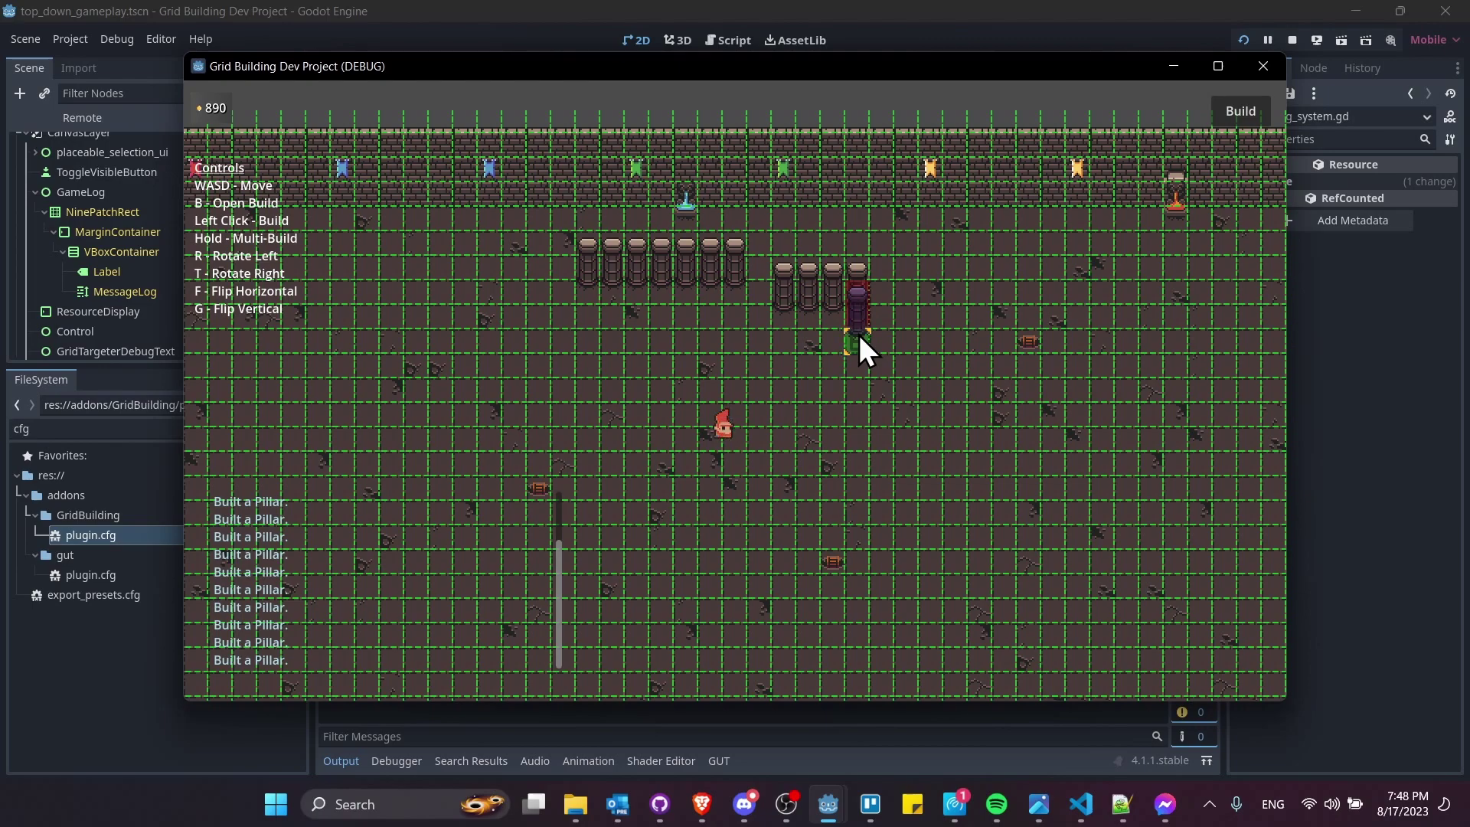
pyautogui.press('s')
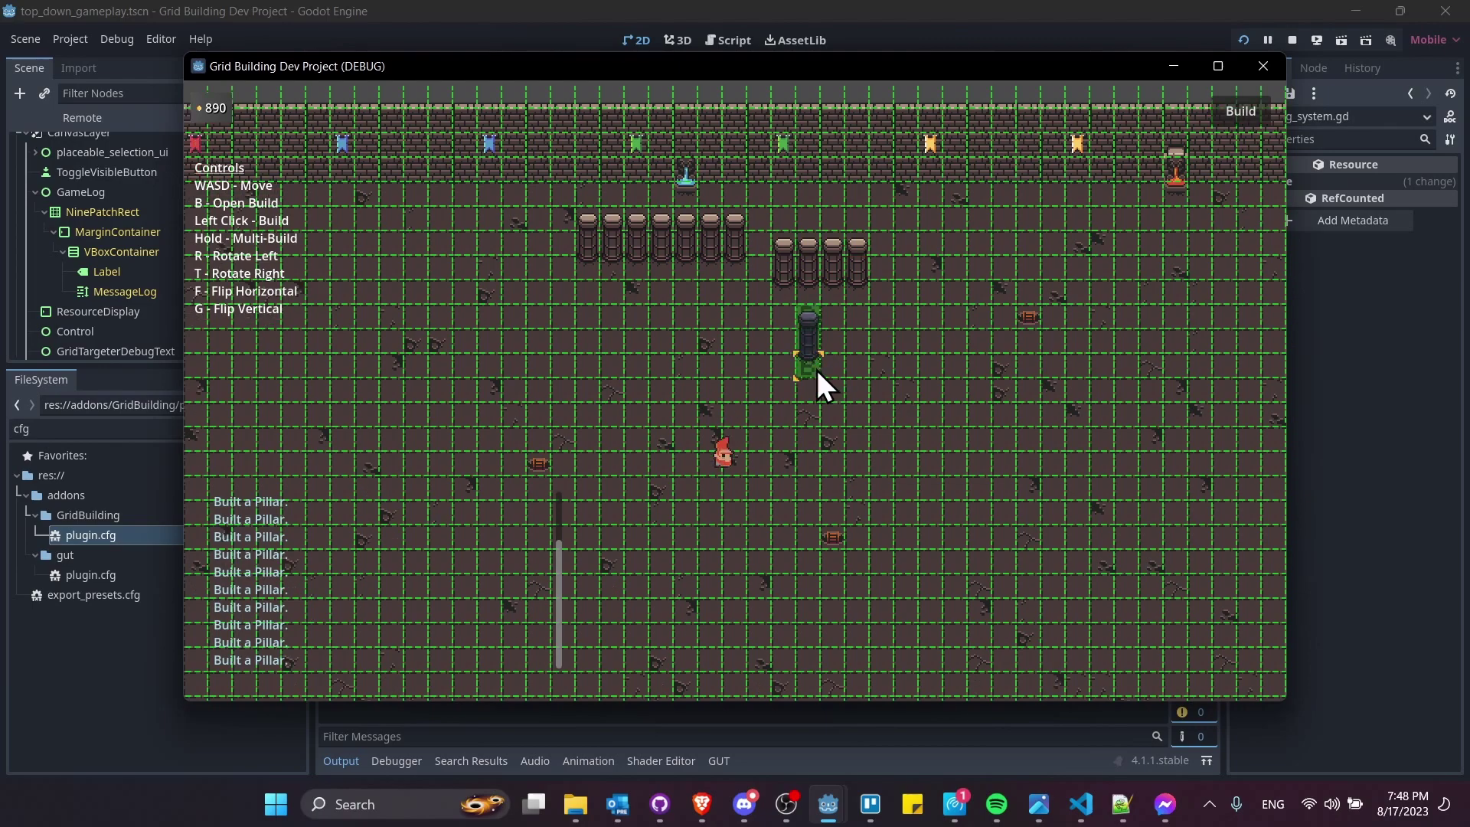
pyautogui.click(816, 369)
pyautogui.moveTo(816, 370); pyautogui.dragTo(668, 360)
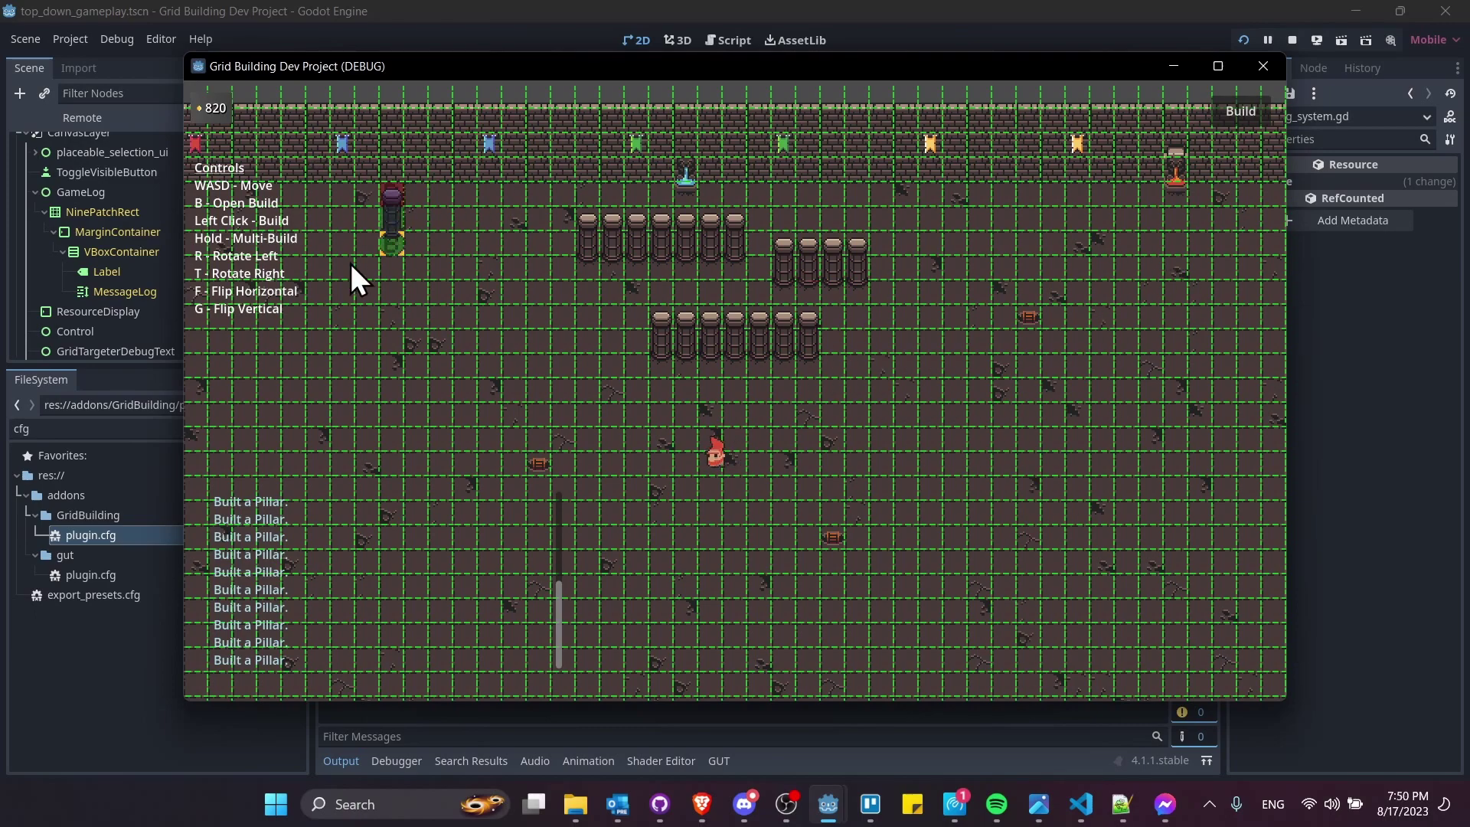
# Stop the game, select BuildingSystem, and widen the Inspector to show full property names
pyautogui.press('F8')
pyautogui.scroll(10, 180, 217)
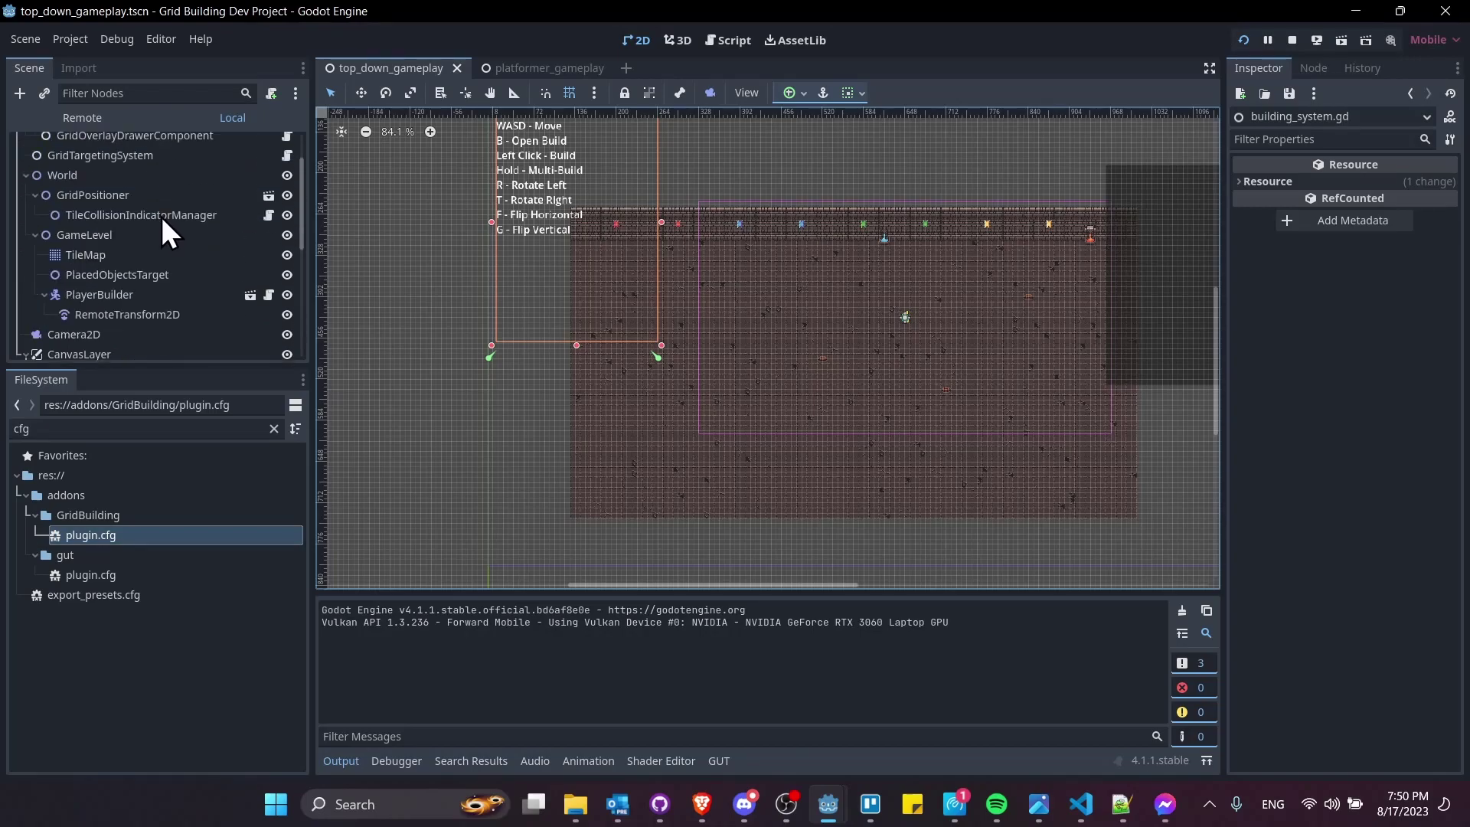
pyautogui.click(77, 163)
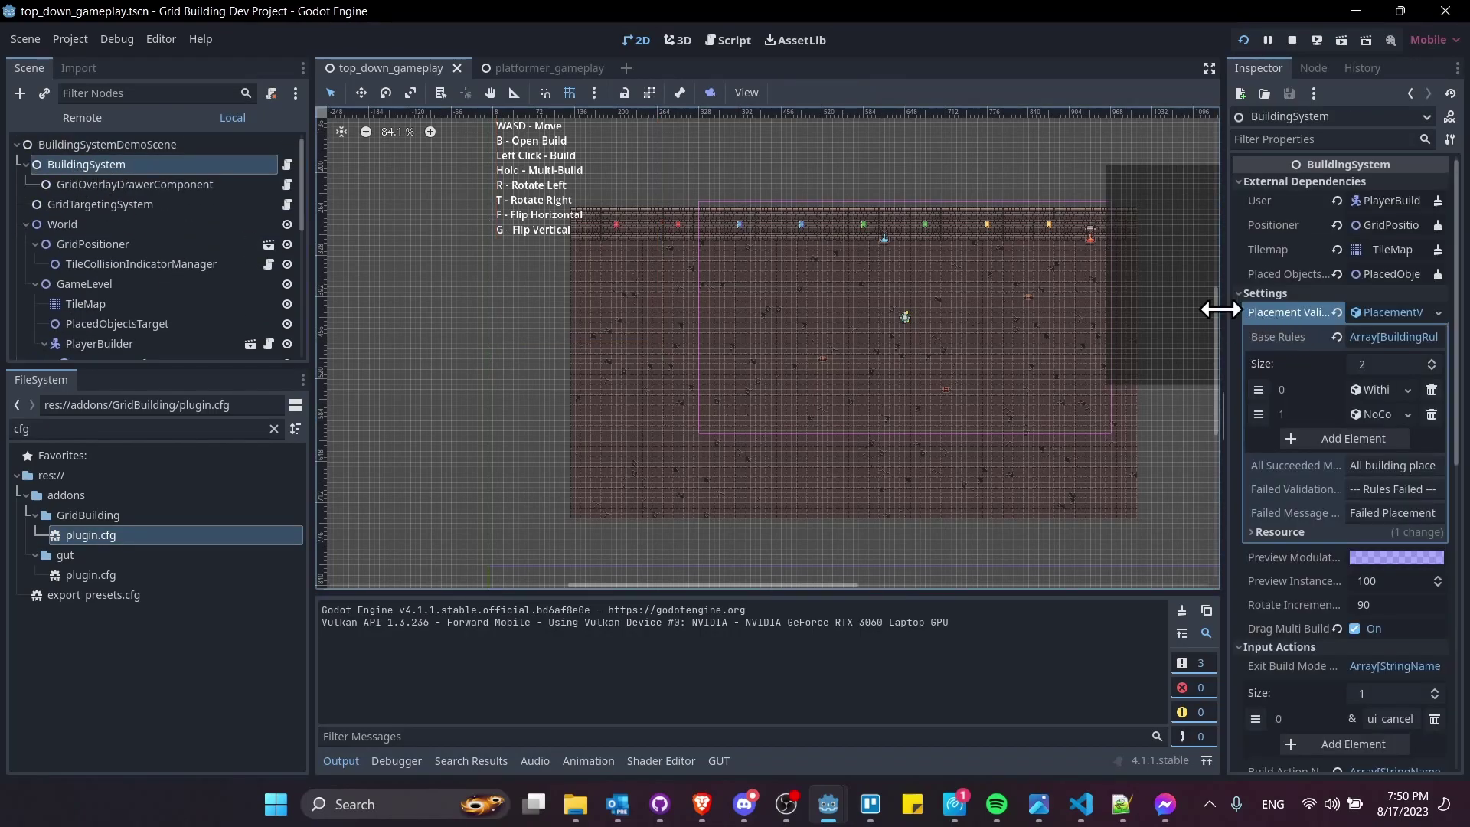
pyautogui.moveTo(1223, 396); pyautogui.dragTo(1112, 396)
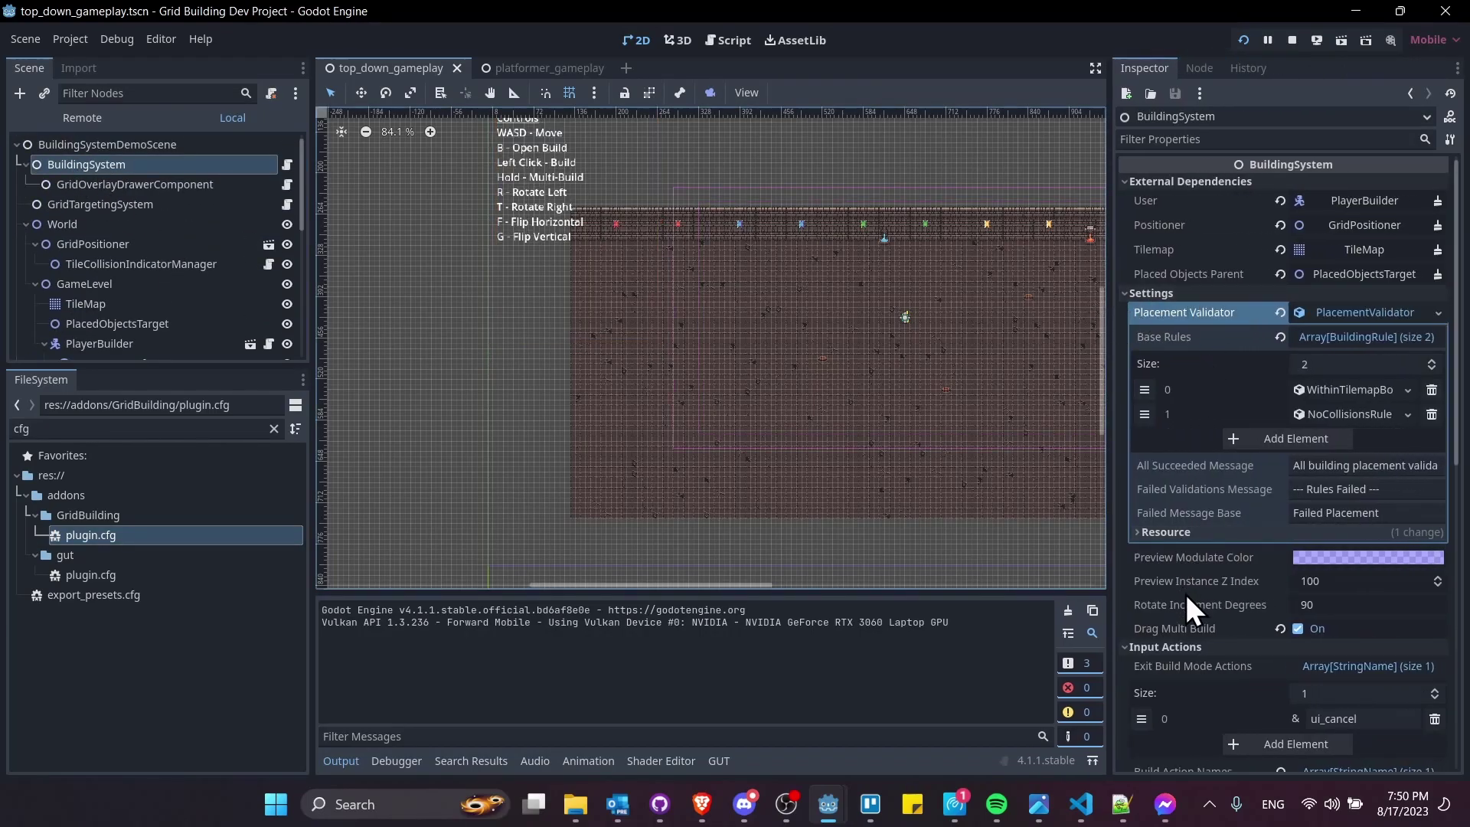
pyautogui.moveTo(1197, 636)
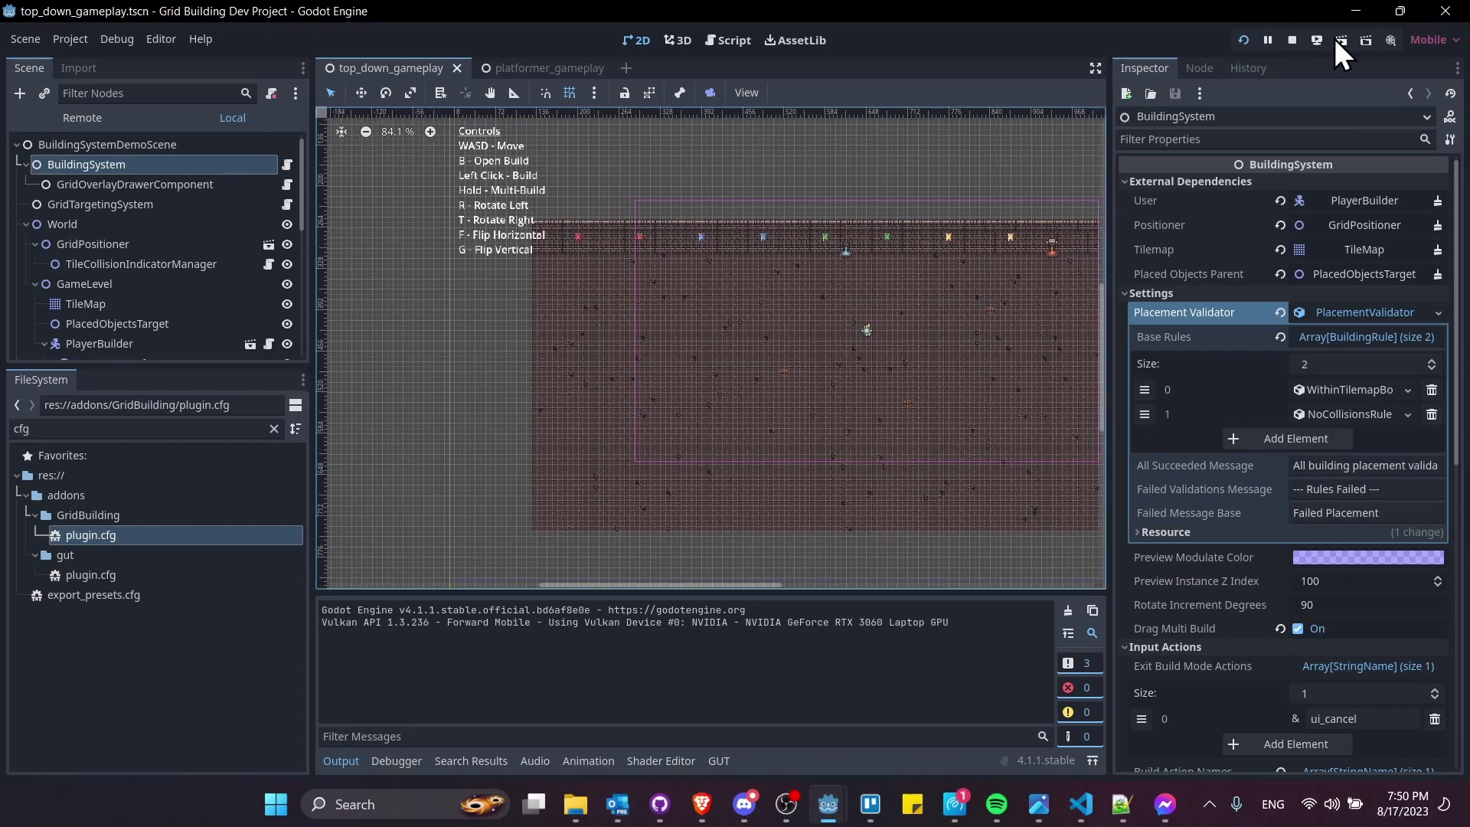
# Relaunch the game, choose Smithy, and place five Smithies across the map
pyautogui.click(1334, 38)
pyautogui.click(1096, 302)
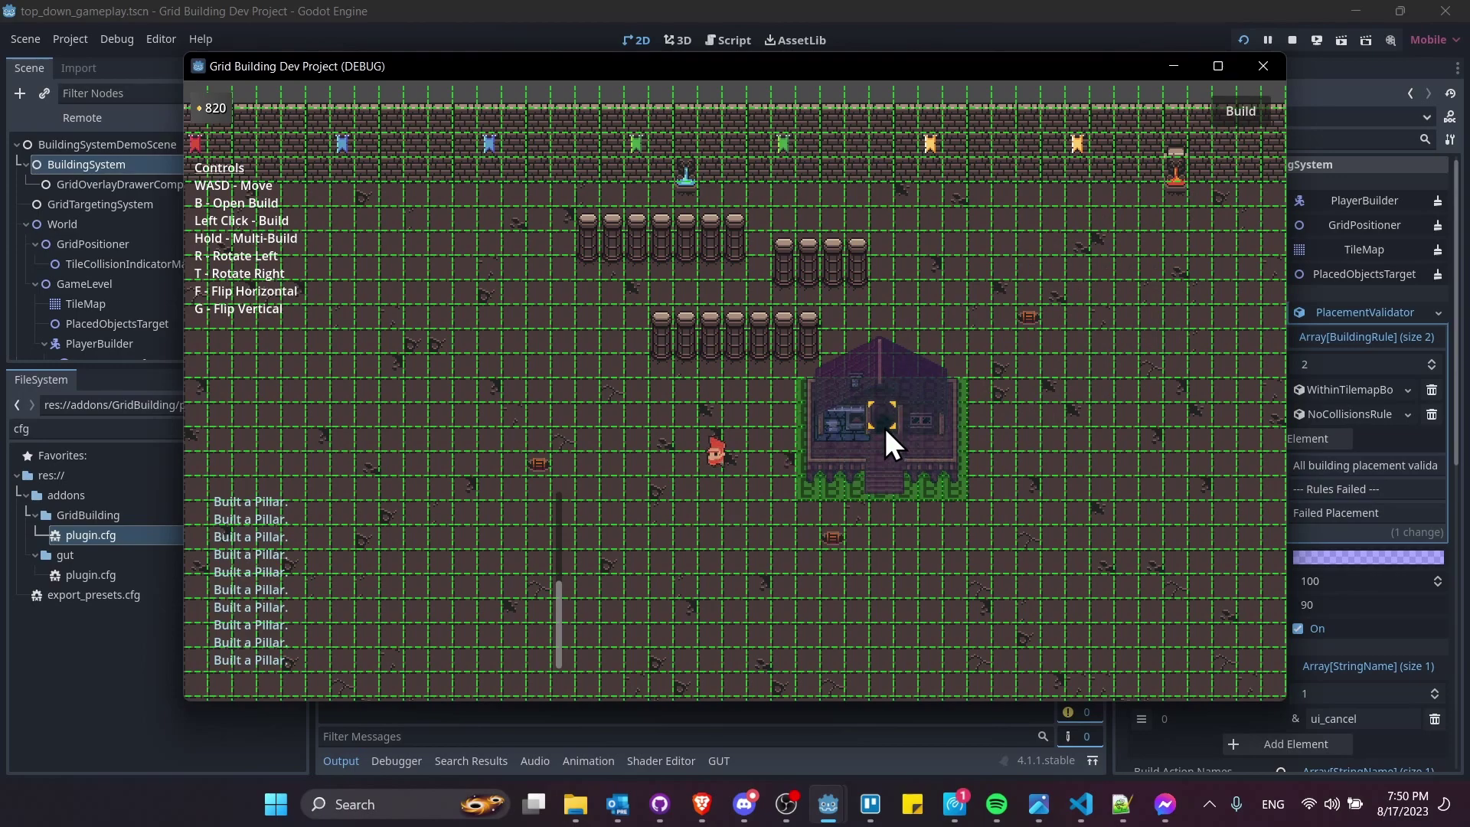
pyautogui.click(884, 425)
pyautogui.click(1027, 425)
pyautogui.click(1110, 423)
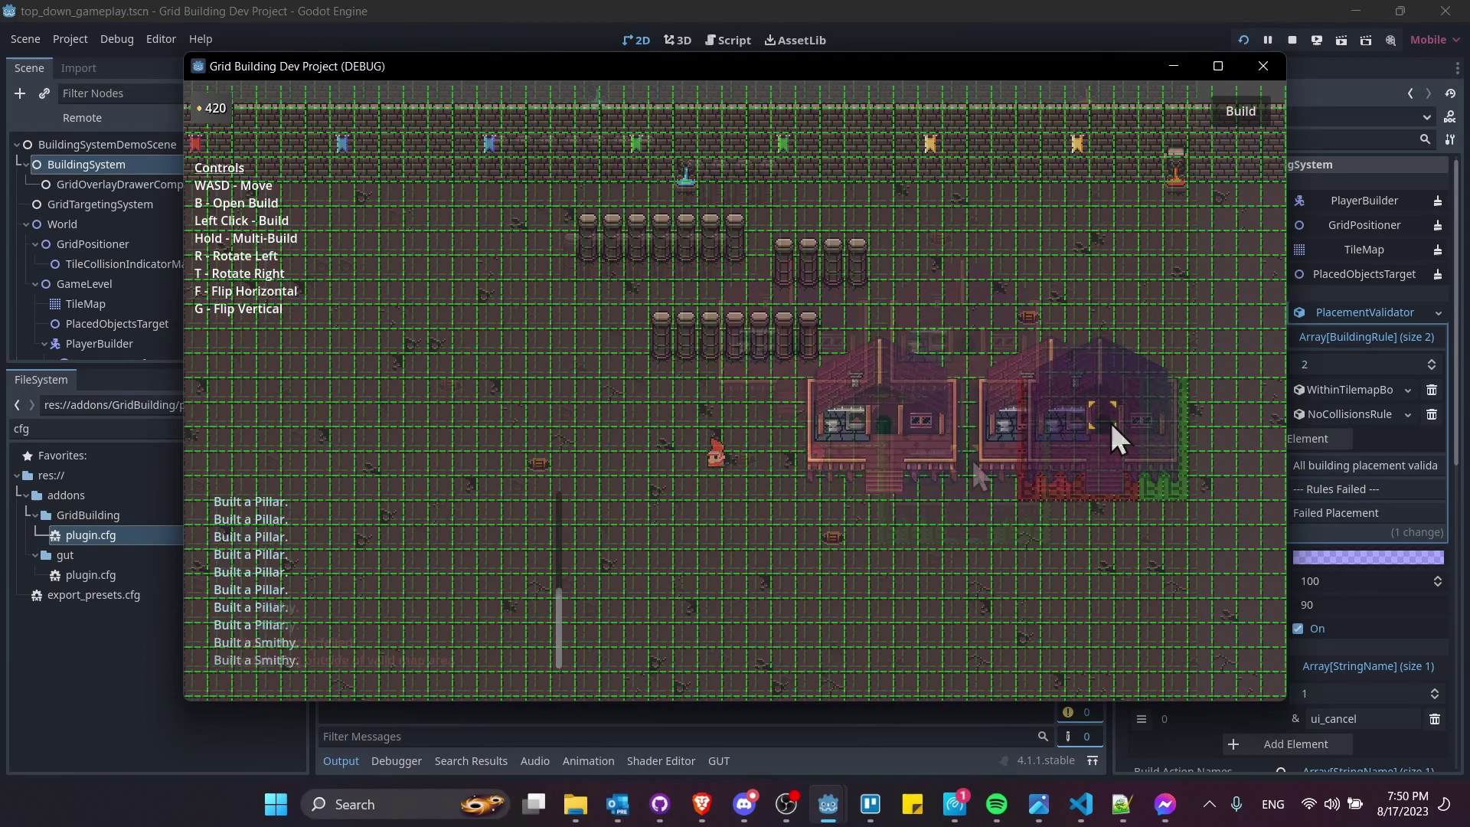
pyautogui.press('d')
pyautogui.press('s')
pyautogui.click(1049, 490)
pyautogui.click(959, 609)
# Walk left and try building another Smithy without enough gold
pyautogui.press('a')
pyautogui.press('s')
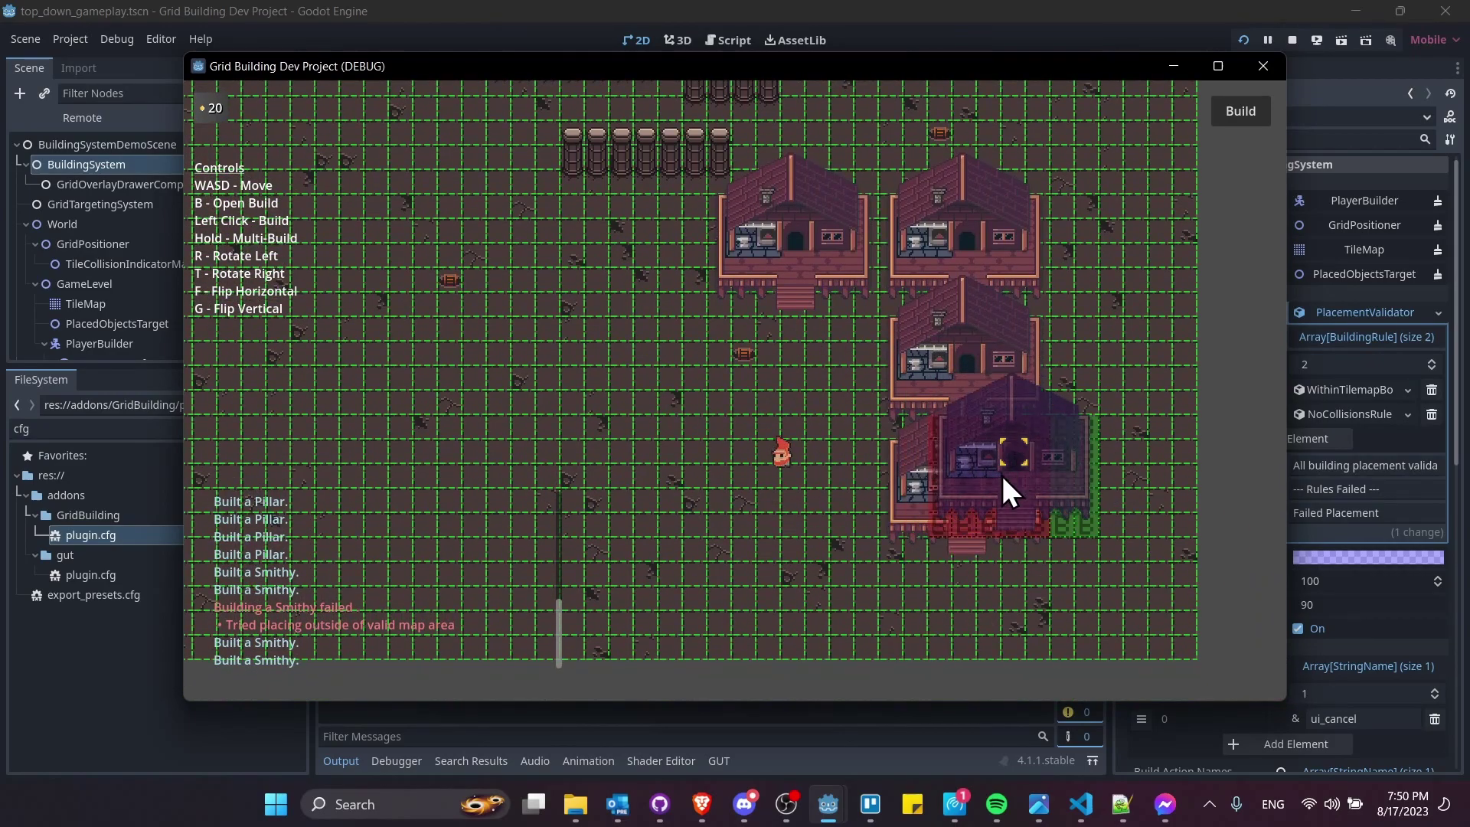
pyautogui.press('a')
pyautogui.press('w')
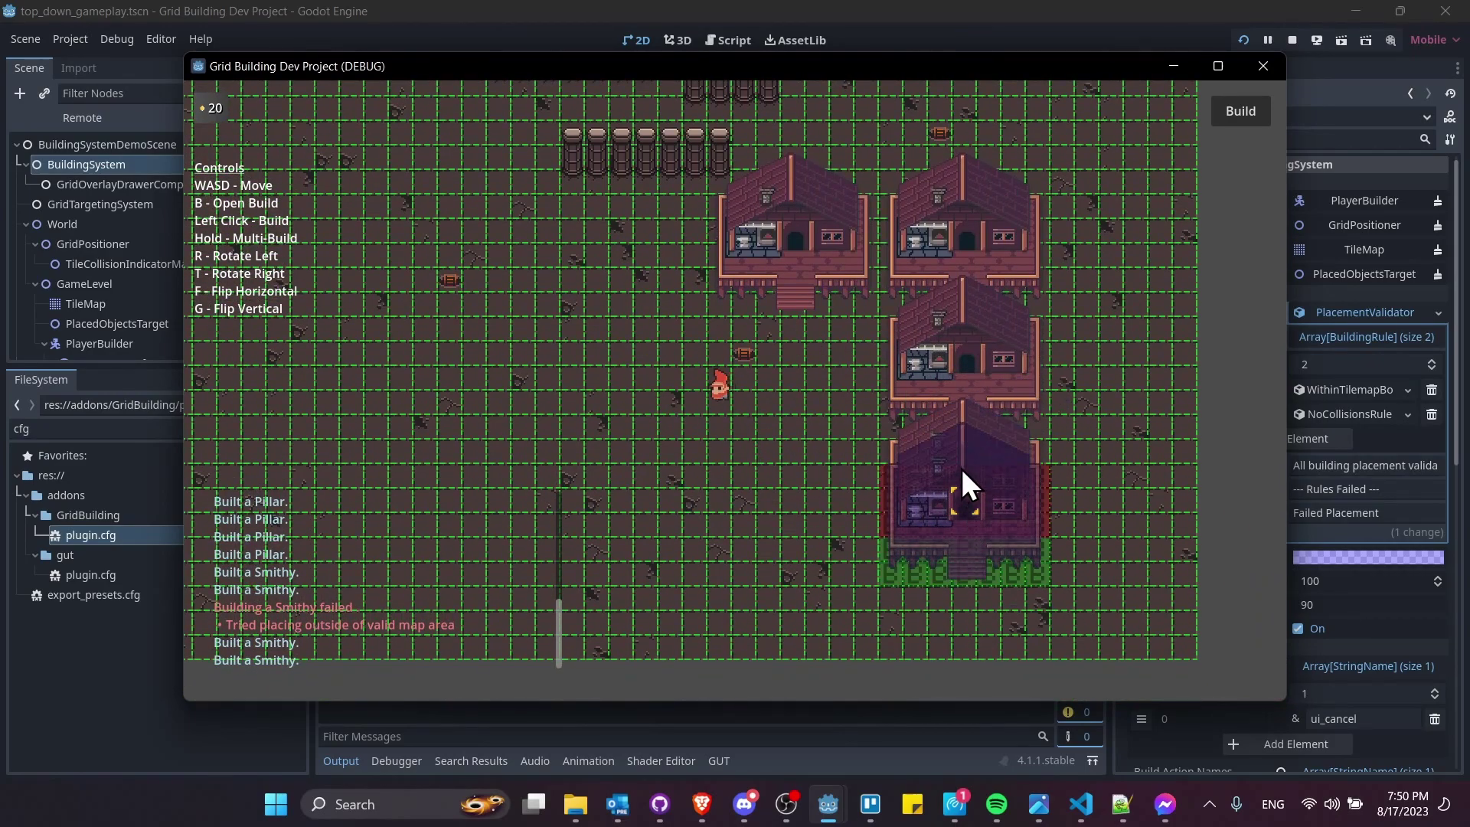
pyautogui.press('a')
pyautogui.press('w')
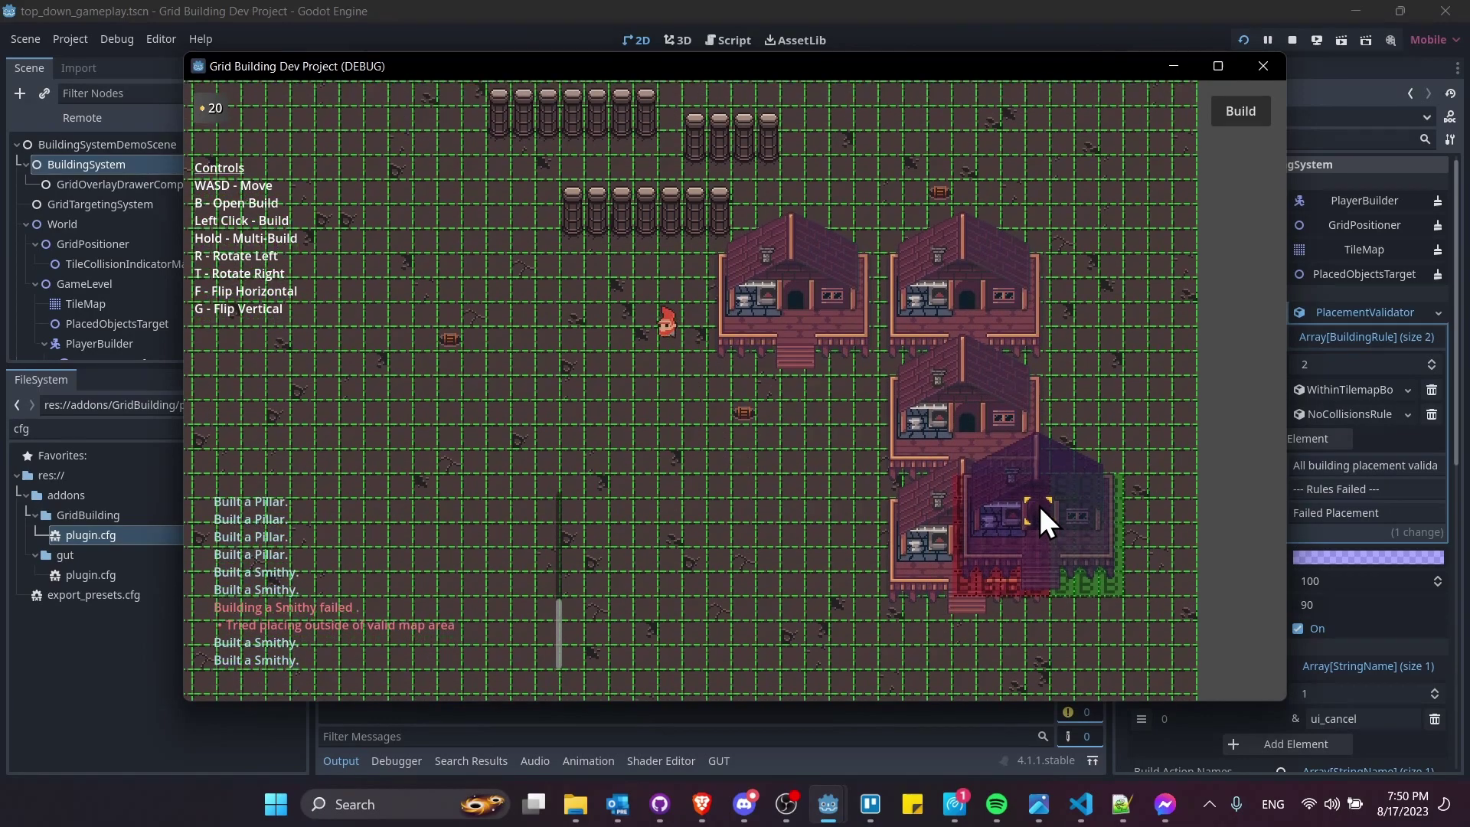
pyautogui.press('a')
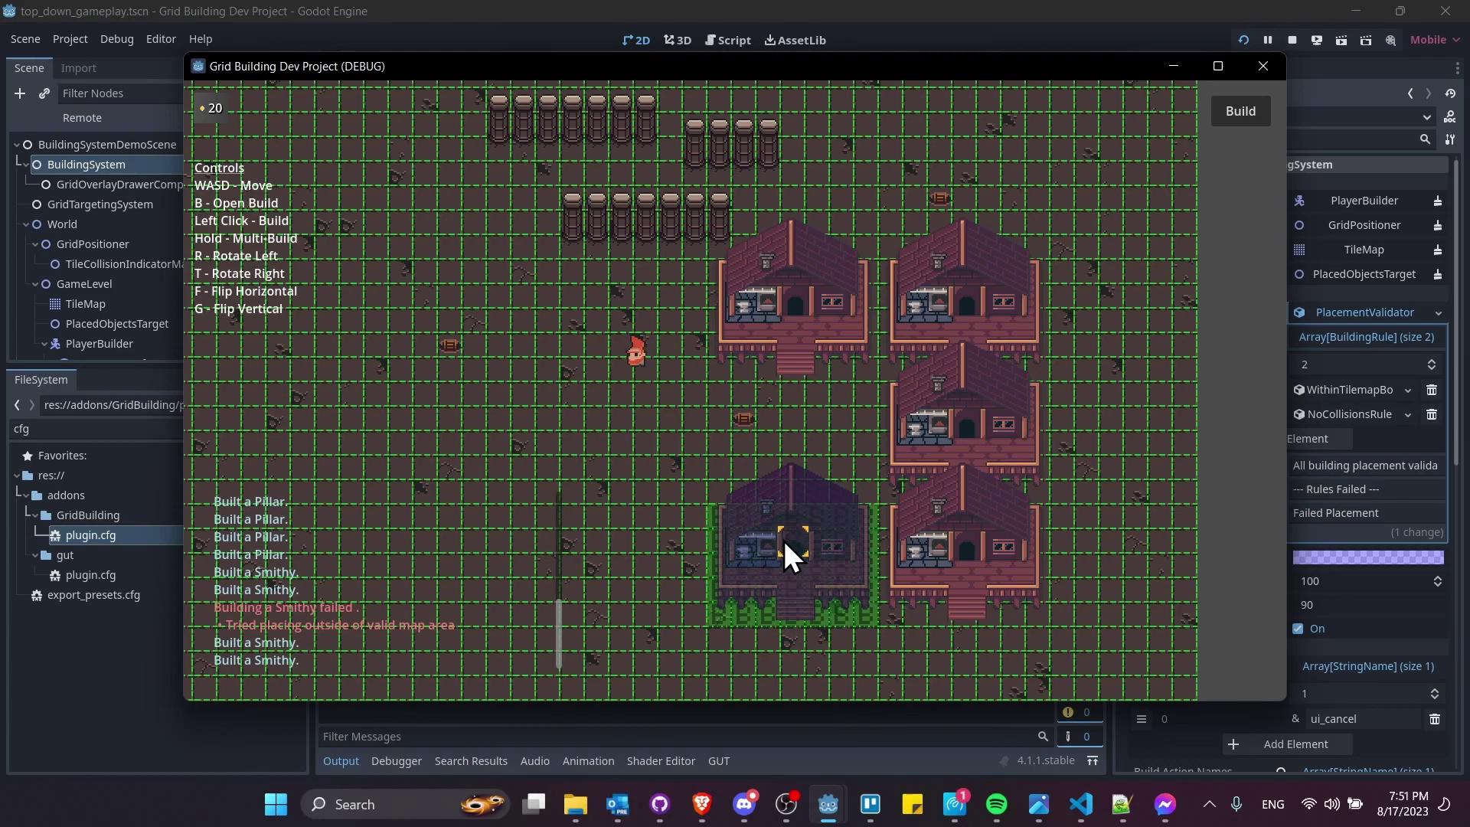
pyautogui.click(784, 541)
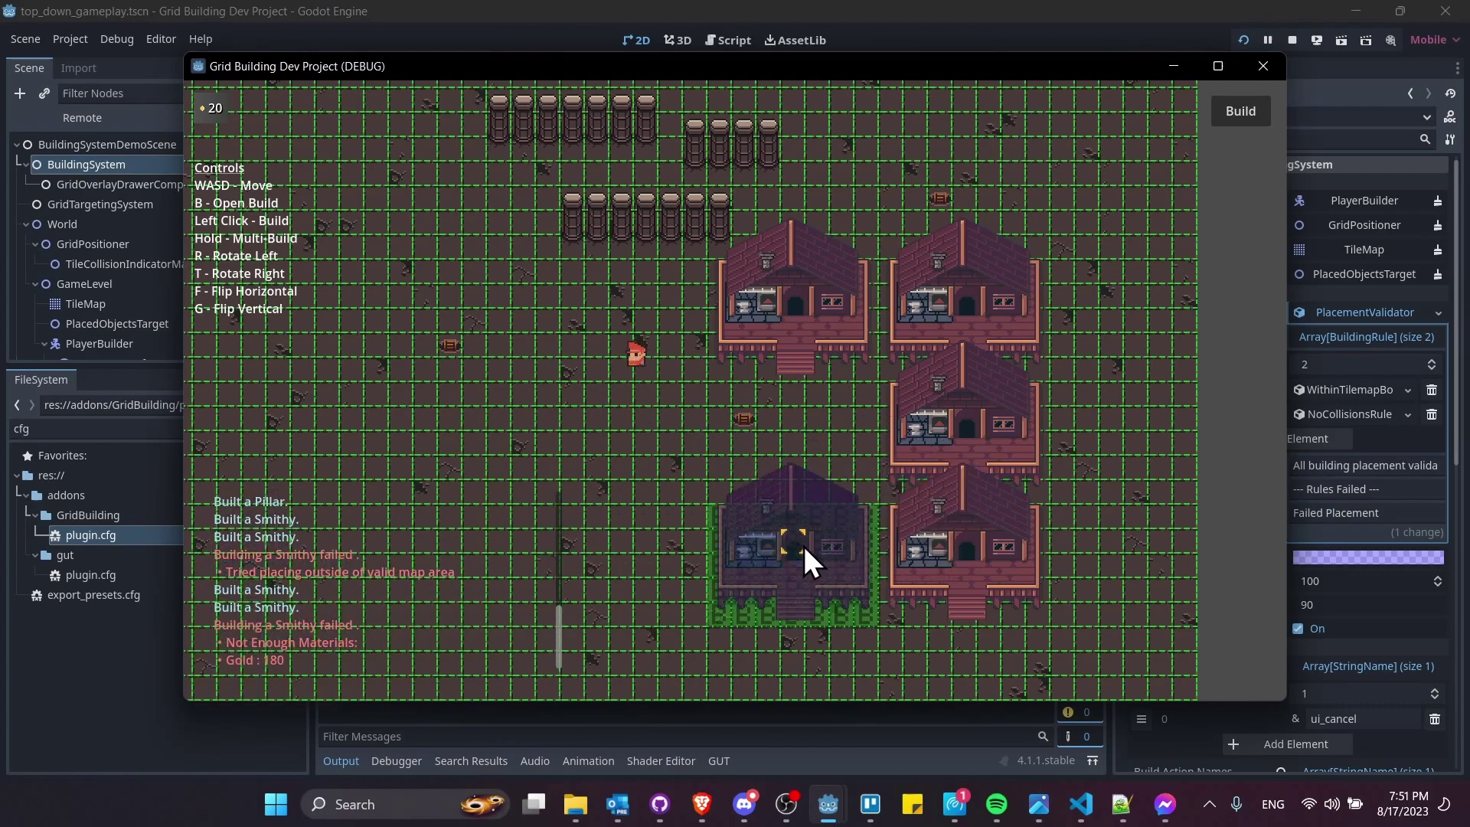
pyautogui.press('a')
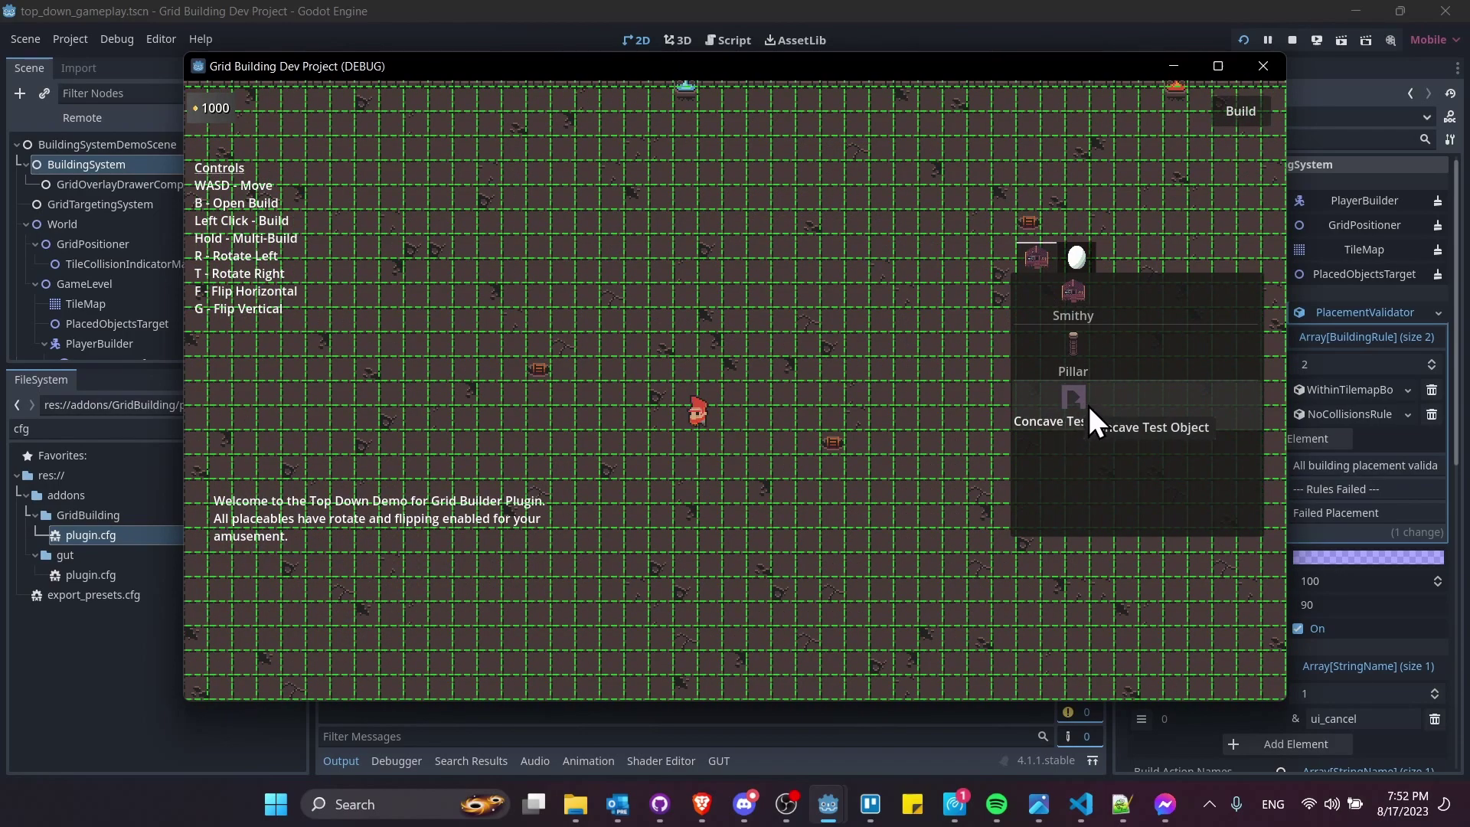
# Choose the Concave Test Object and rotate its preview full circle back to pointing up
pyautogui.click(1087, 406)
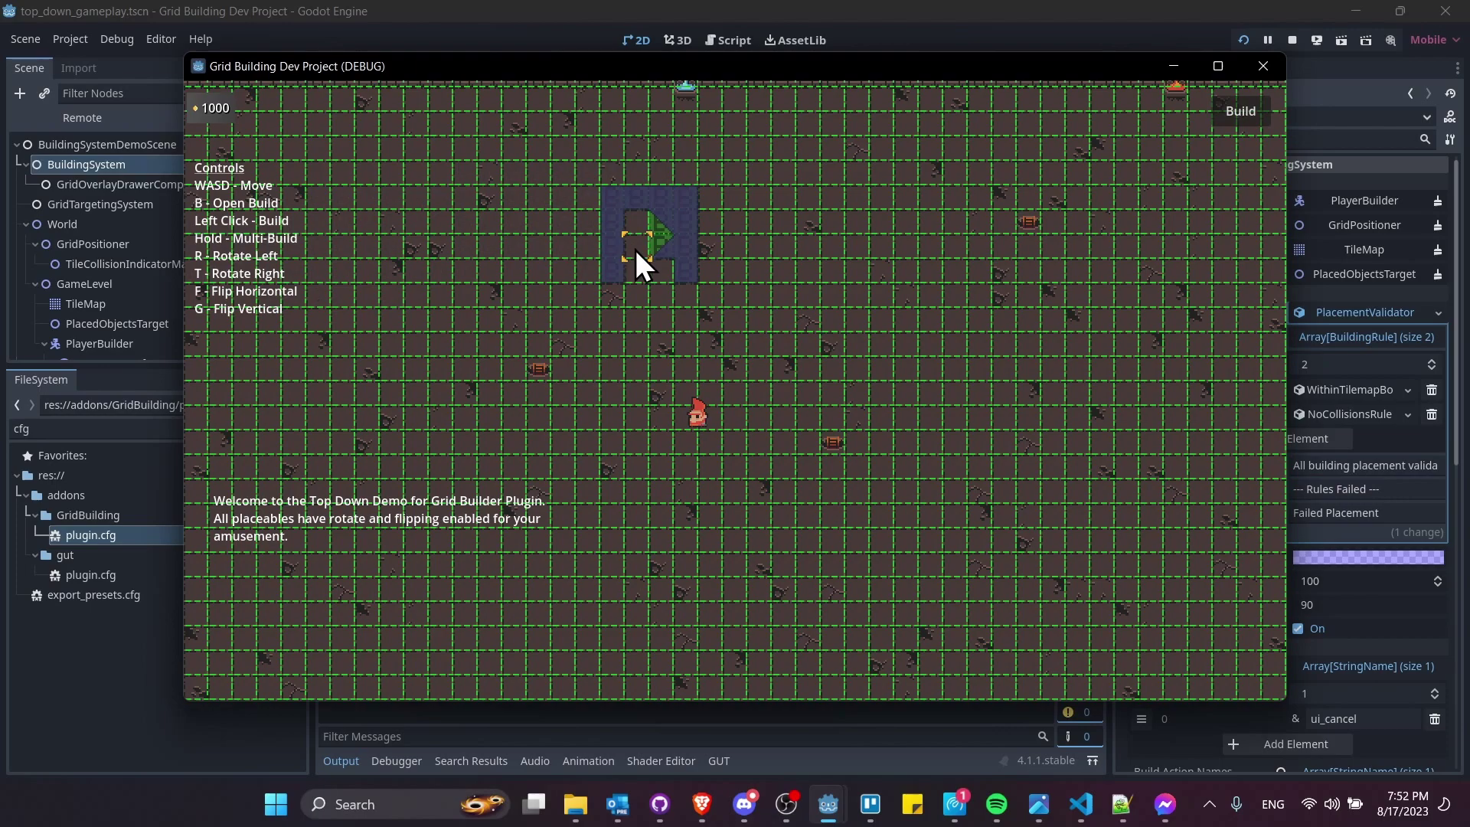
pyautogui.press('r')
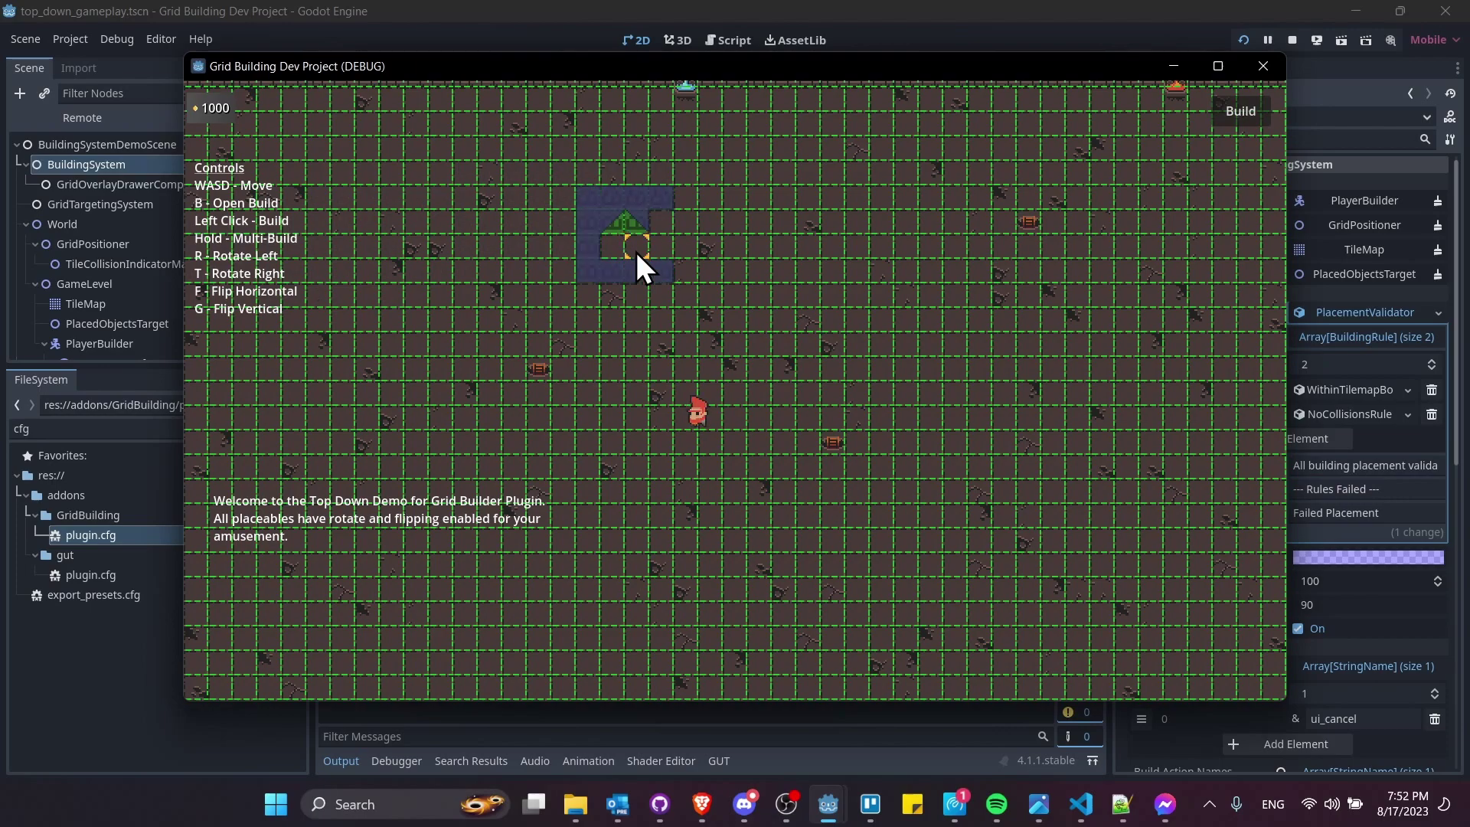
pyautogui.press('r')
pyautogui.press('r')
pyautogui.press('r')
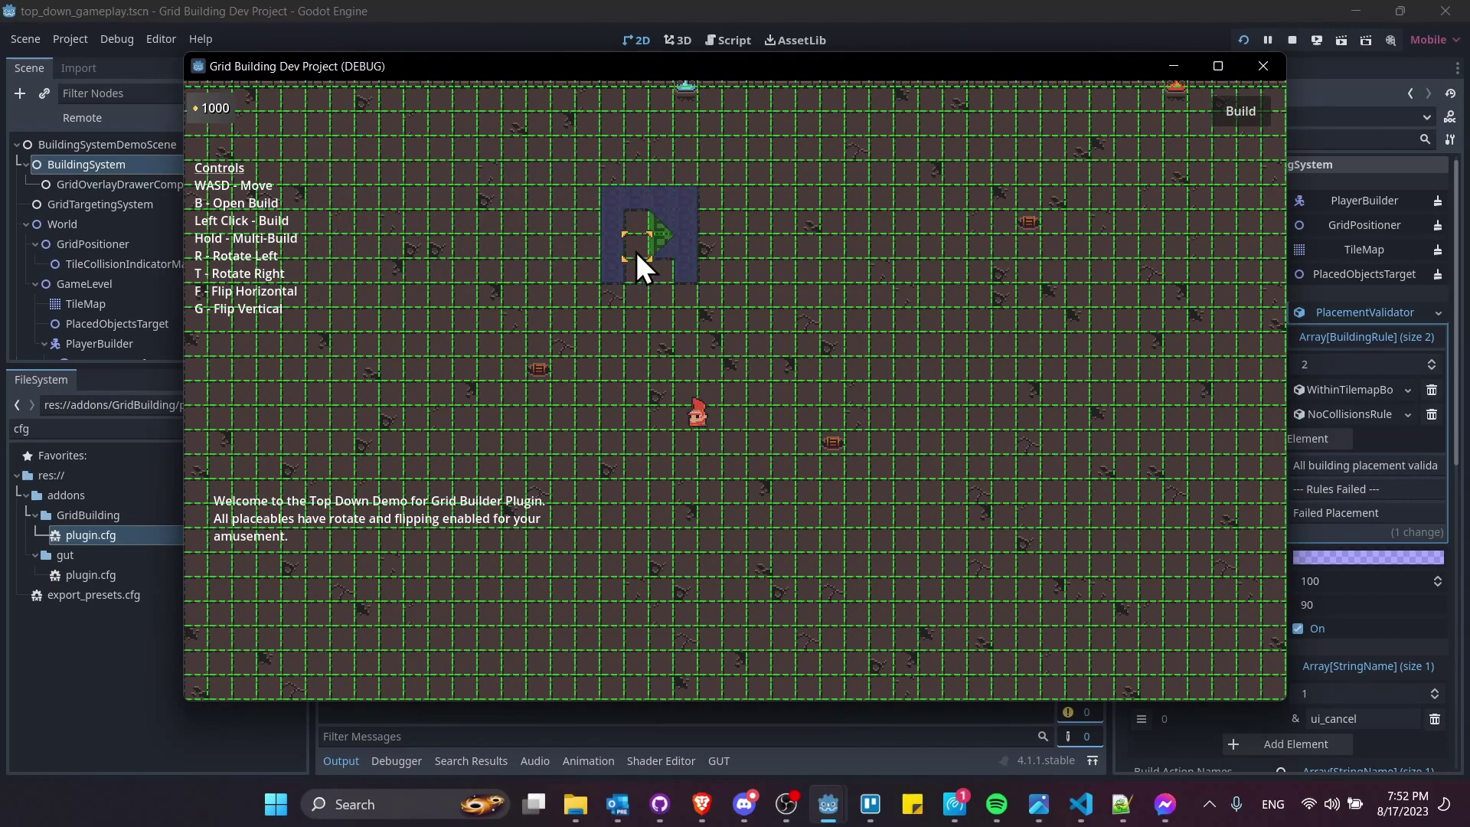
pyautogui.press('r')
pyautogui.press('r')
pyautogui.press('r')
pyautogui.press('r')
pyautogui.press('r')
pyautogui.press('r')
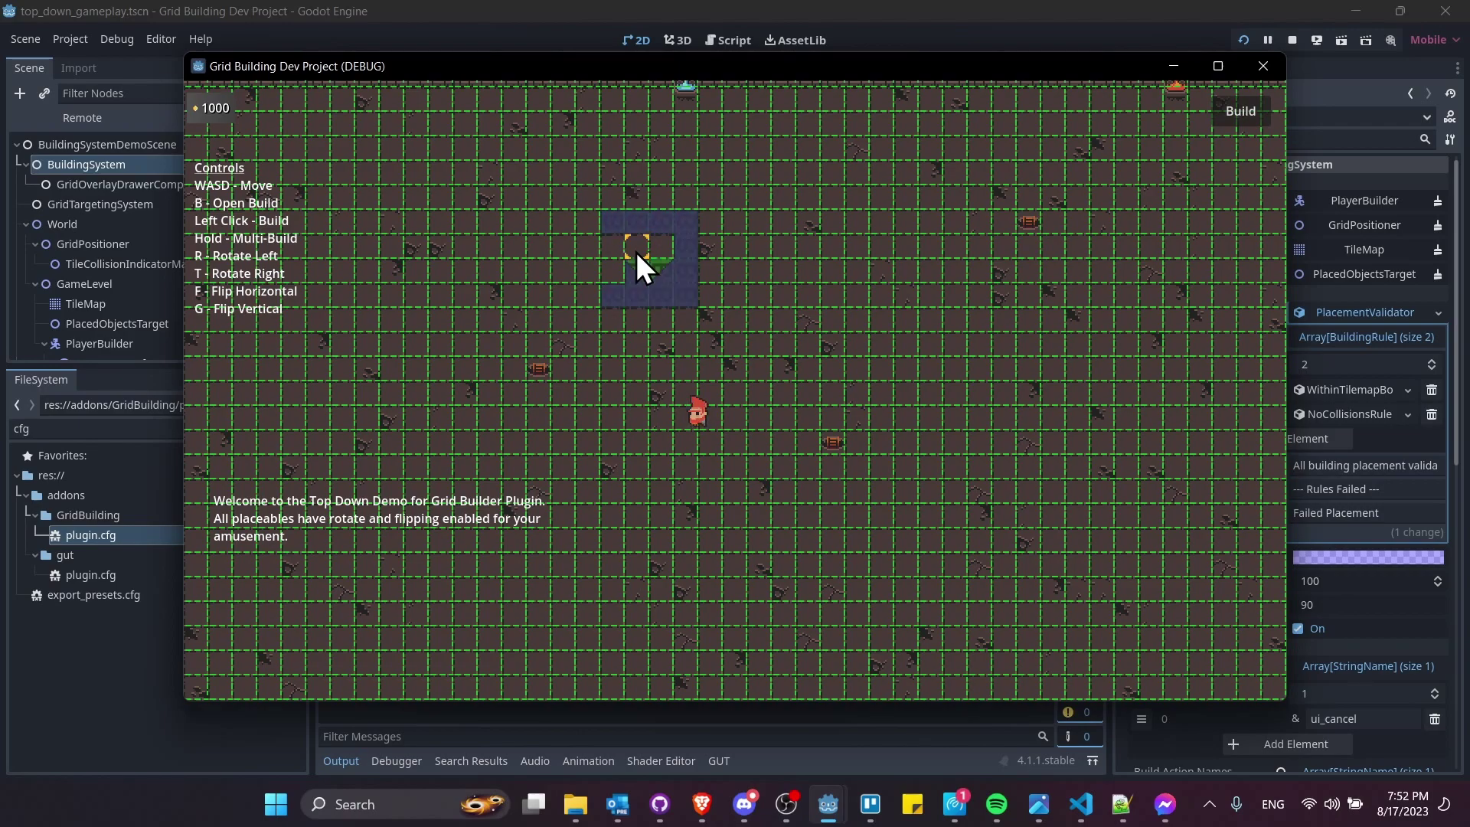
pyautogui.press('r')
pyautogui.press('r')
pyautogui.press('r')
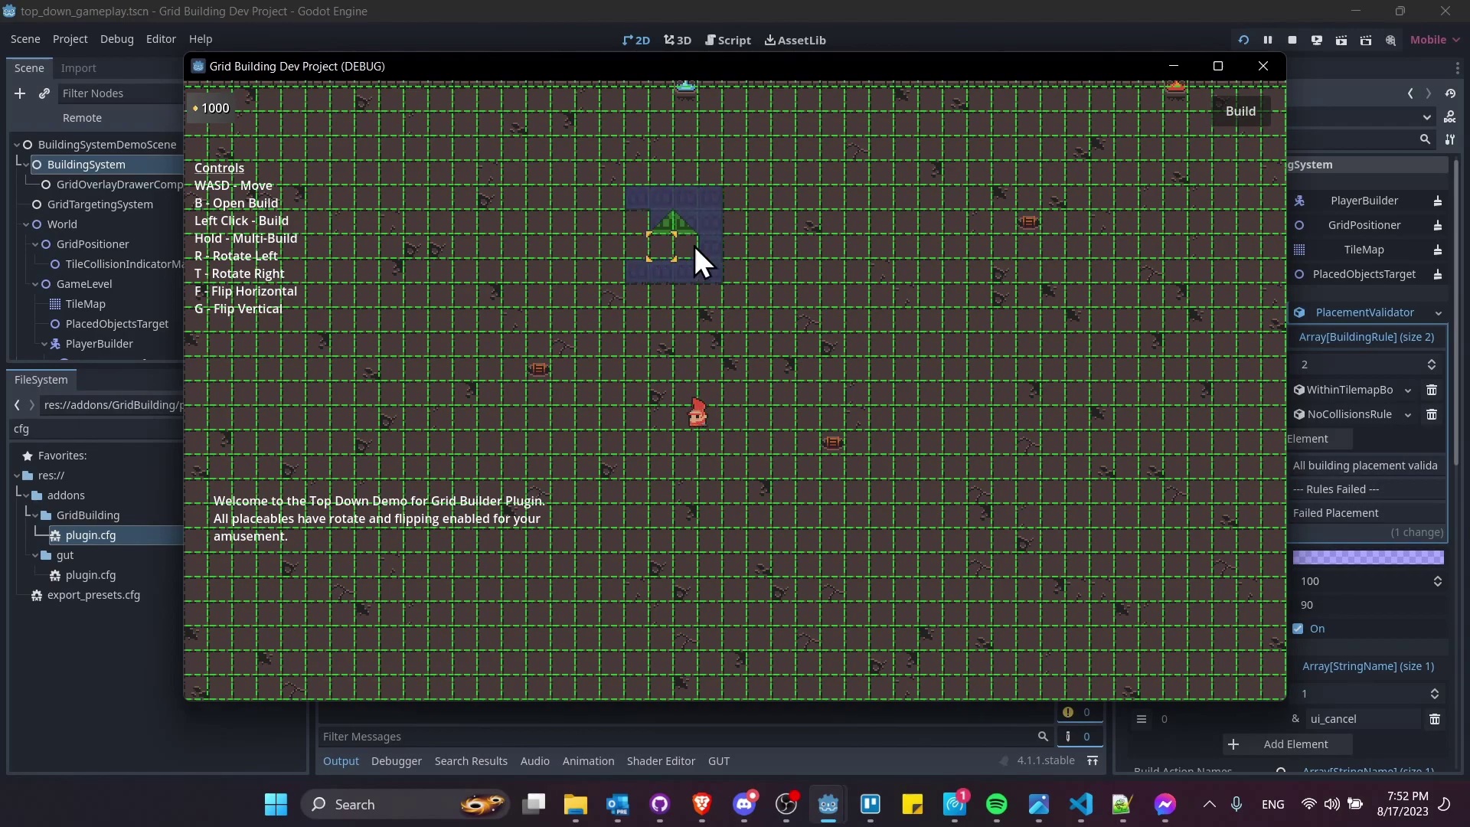
# Place four Concave Test Objects in a staircase chain and move around the map
pyautogui.click(701, 245)
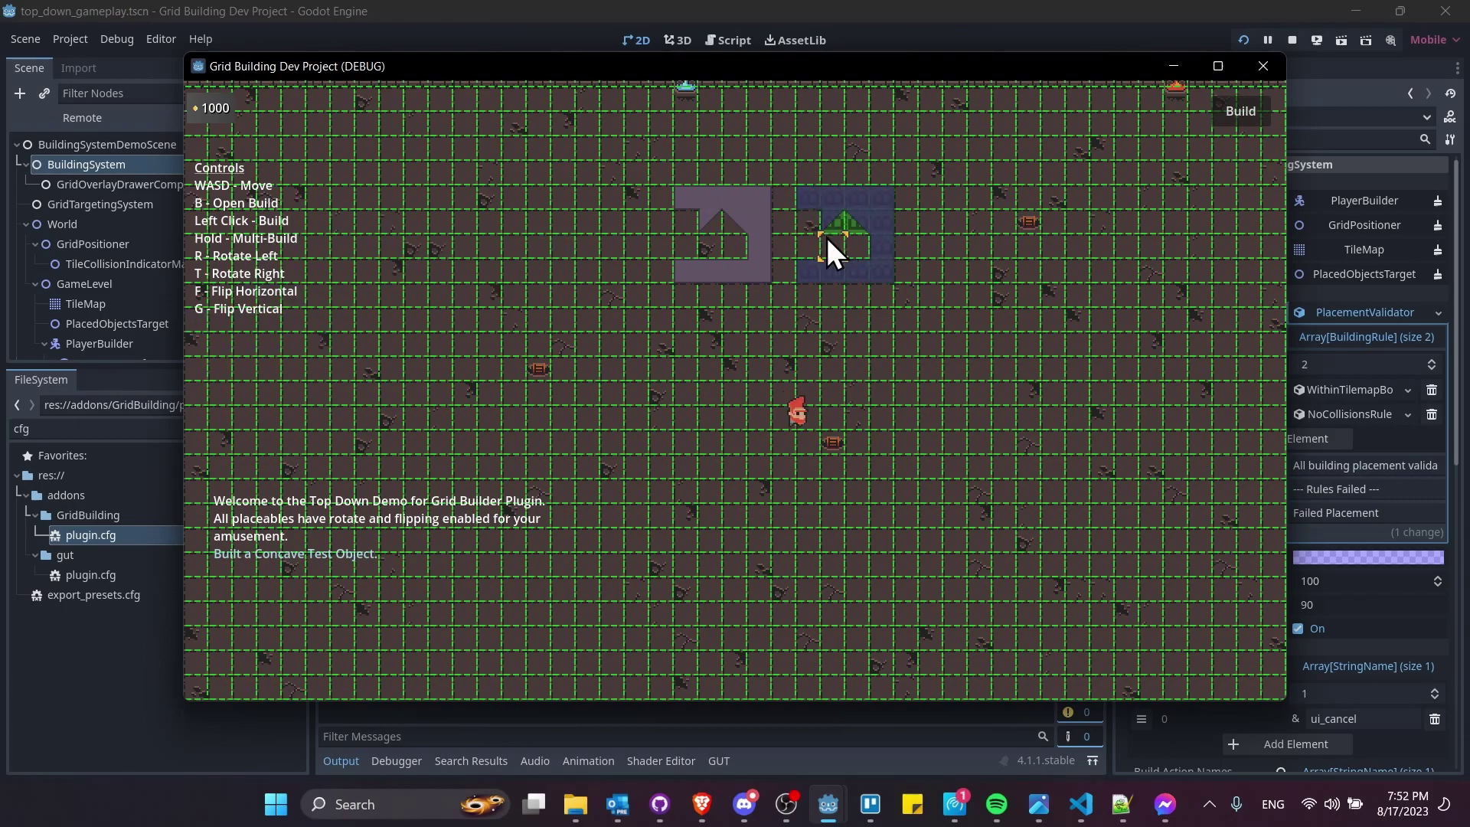
pyautogui.click(850, 245)
pyautogui.moveTo(865, 252); pyautogui.dragTo(1054, 388)
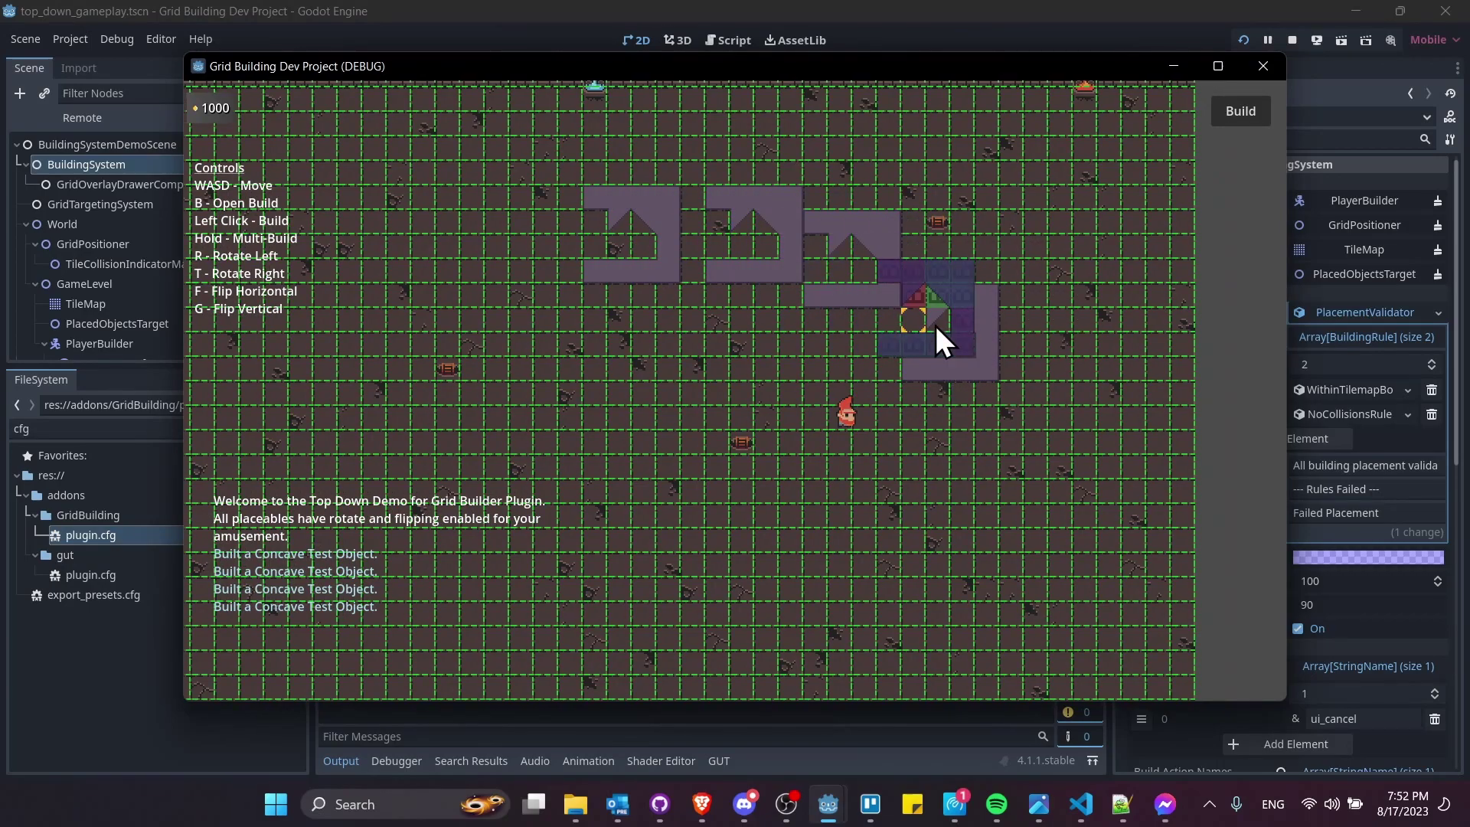
pyautogui.press('w')
pyautogui.press('w')
pyautogui.press('a')
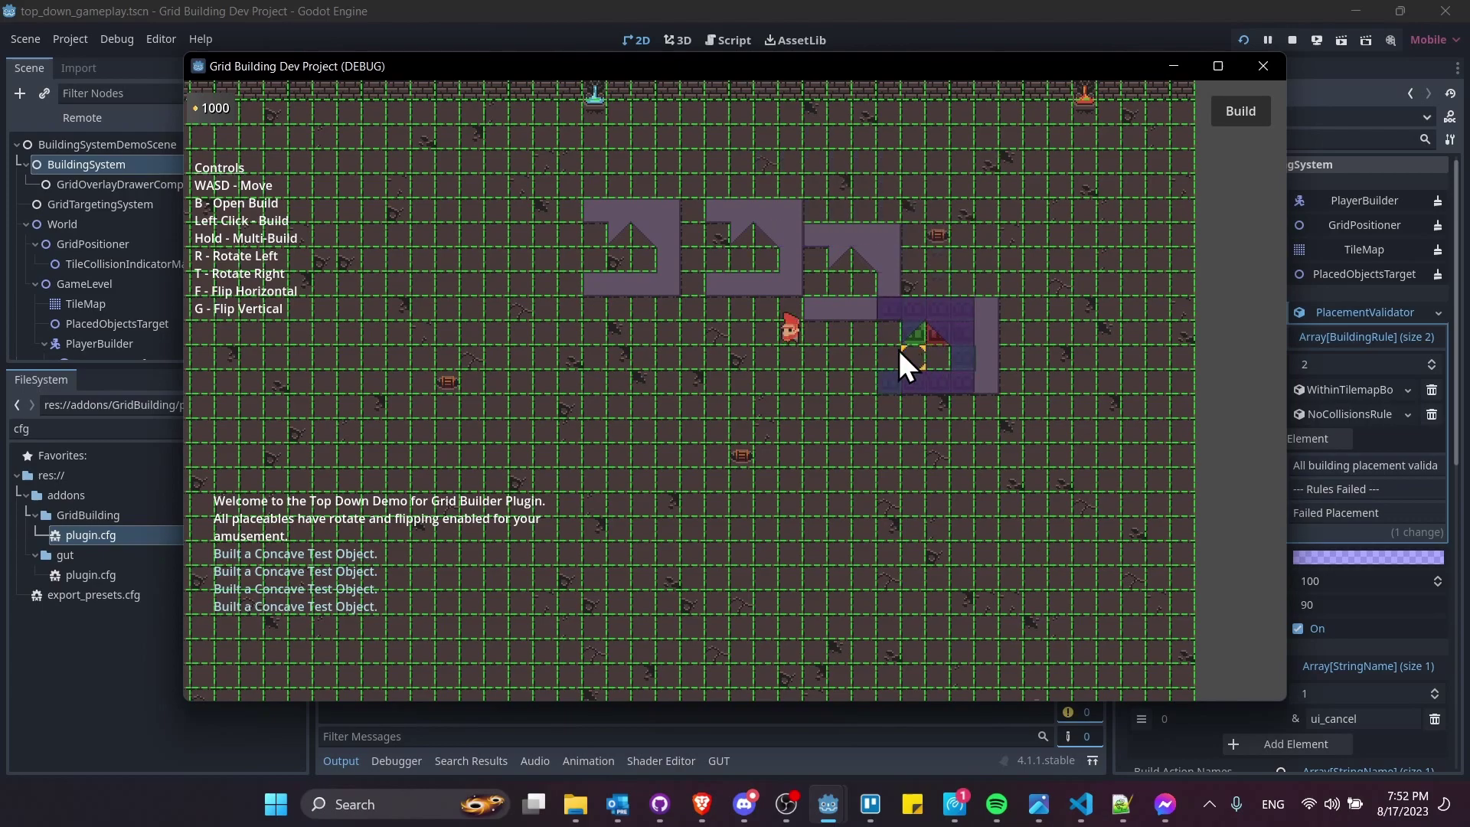
pyautogui.press('a')
pyautogui.press('s')
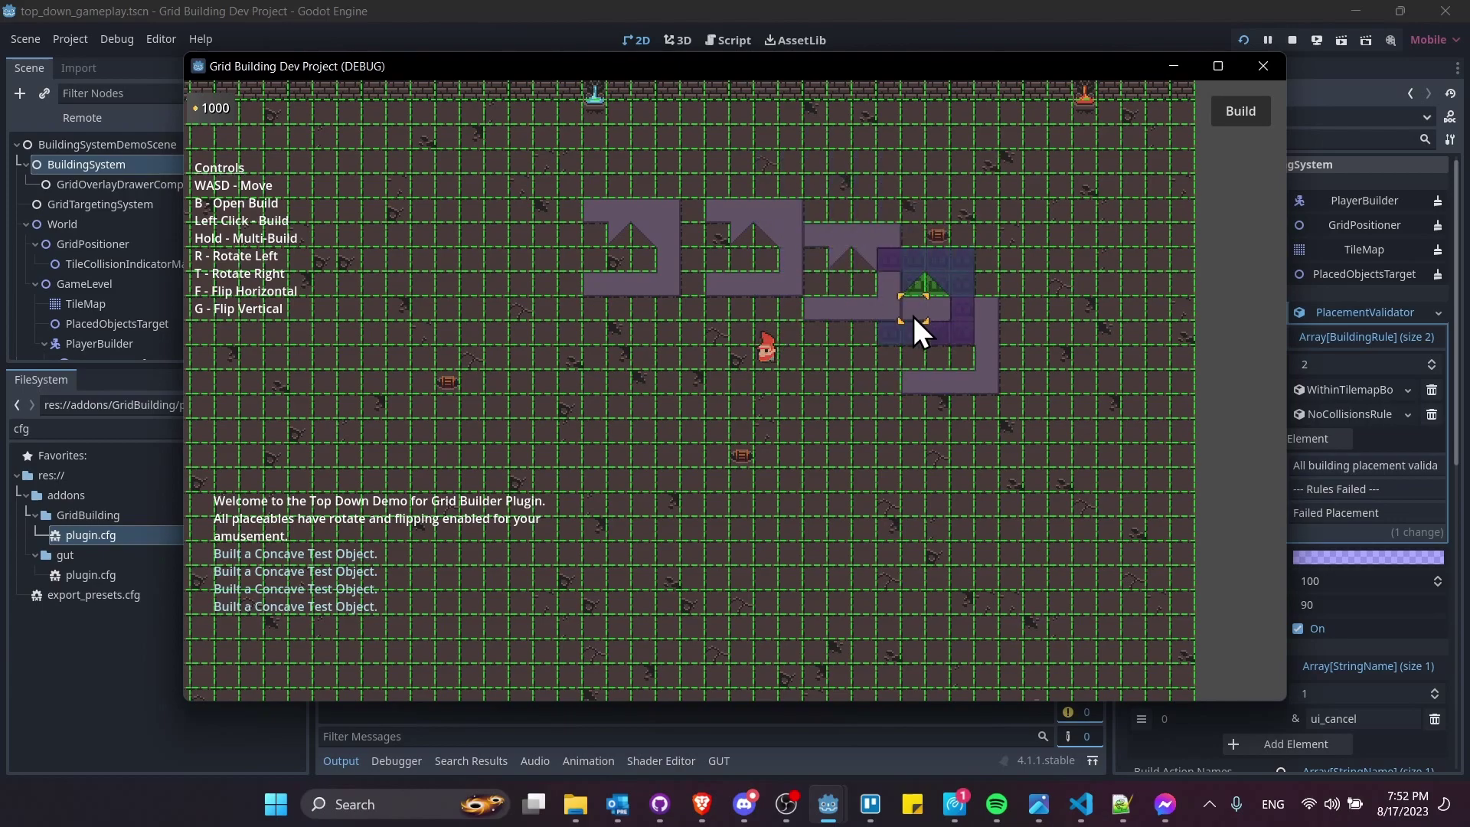
pyautogui.press('d')
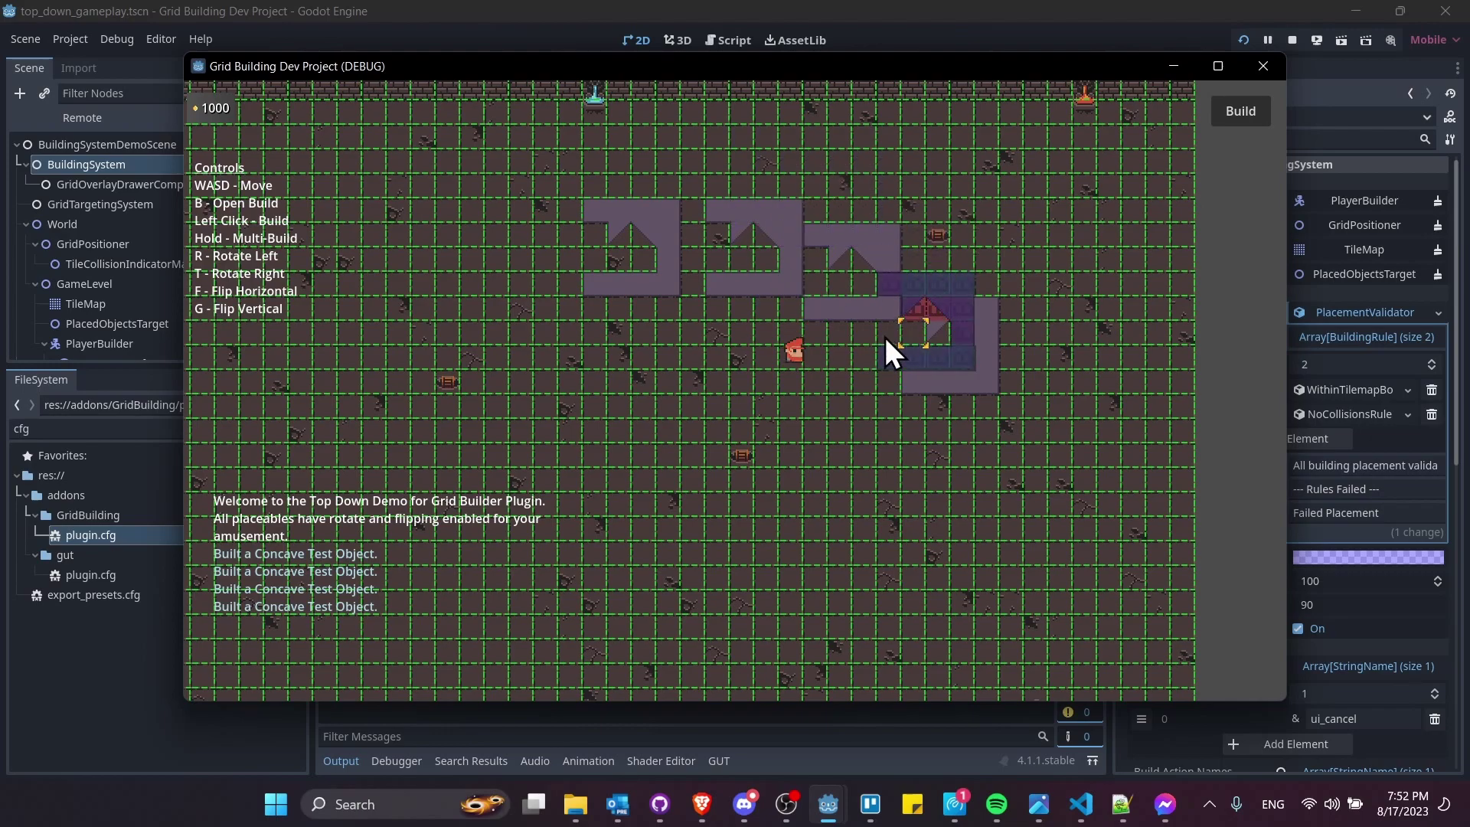
pyautogui.press('d')
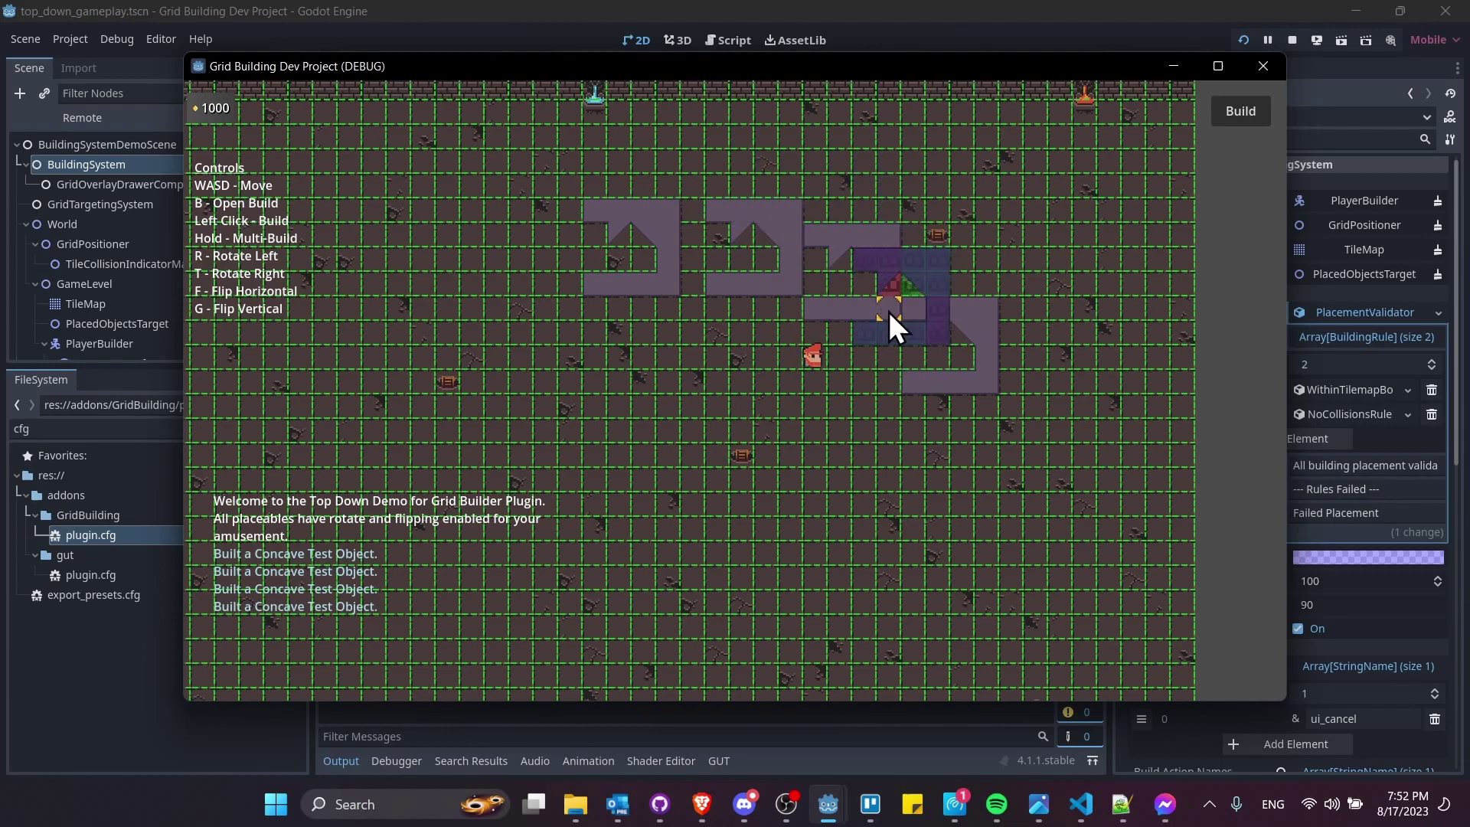
pyautogui.press('s')
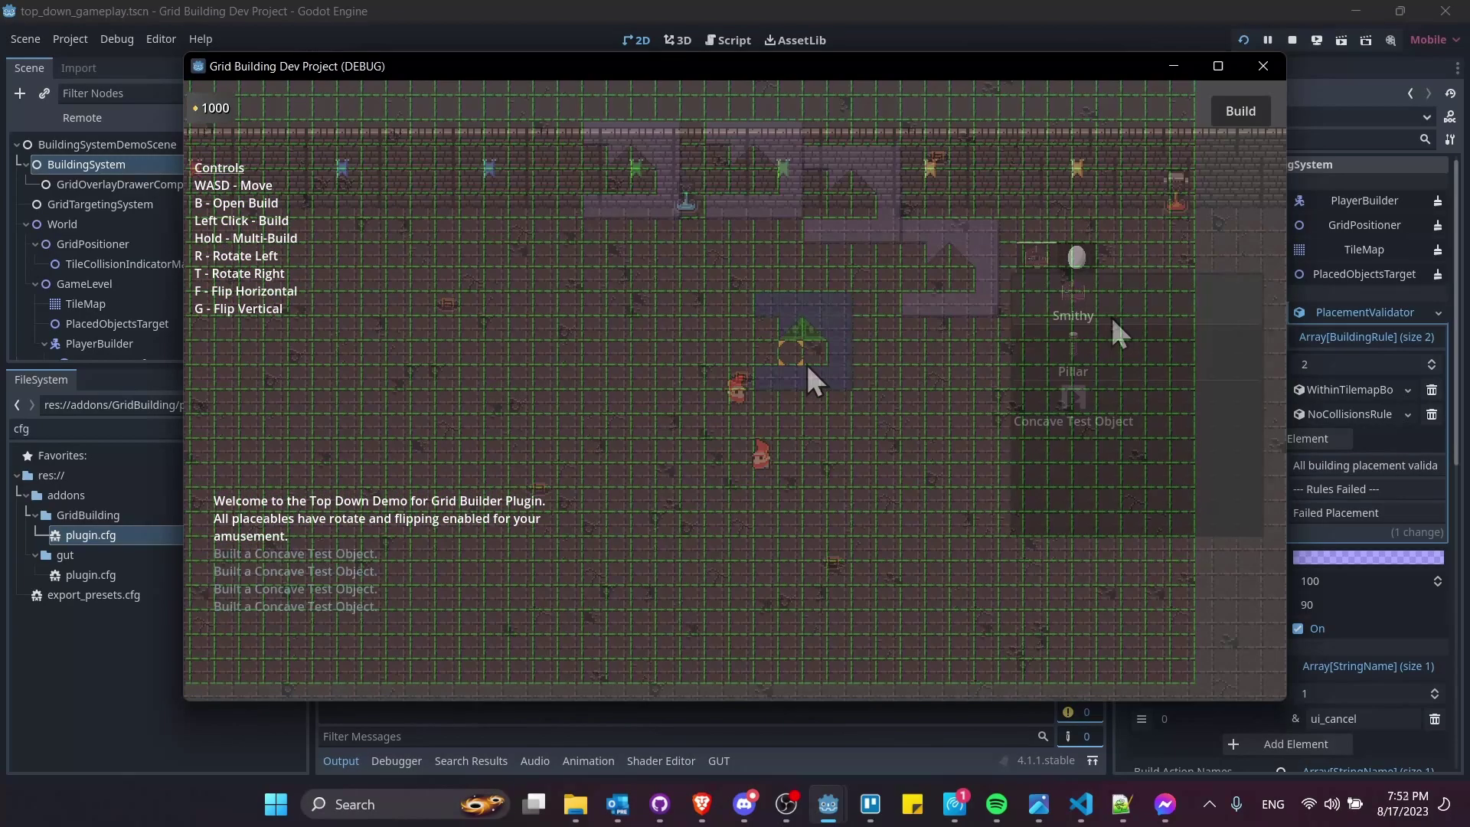
# Preview the Smithy, flip it vertically and horizontally, and leave build mode without placing it
pyautogui.press('b')
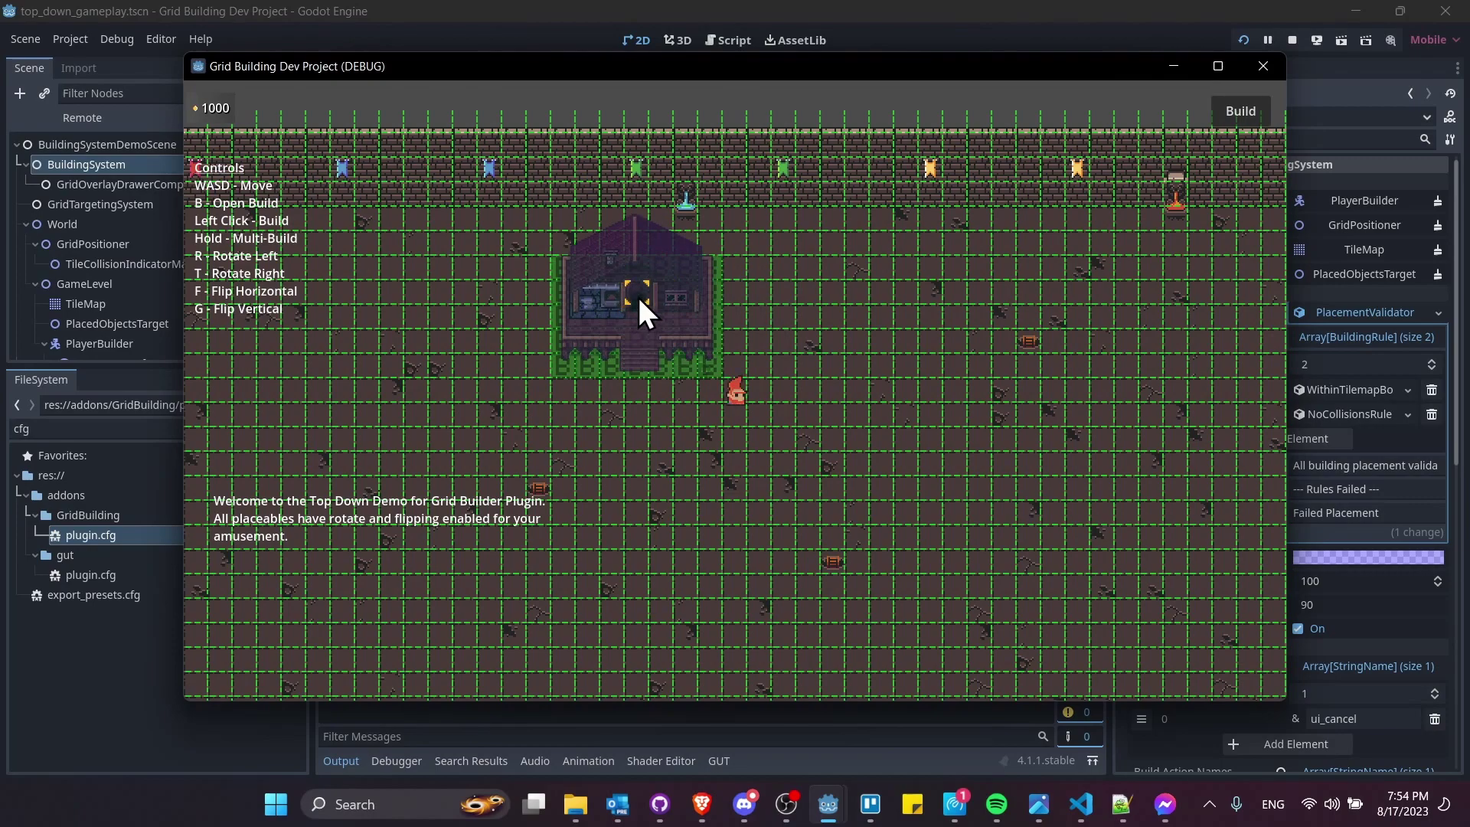
pyautogui.press('g')
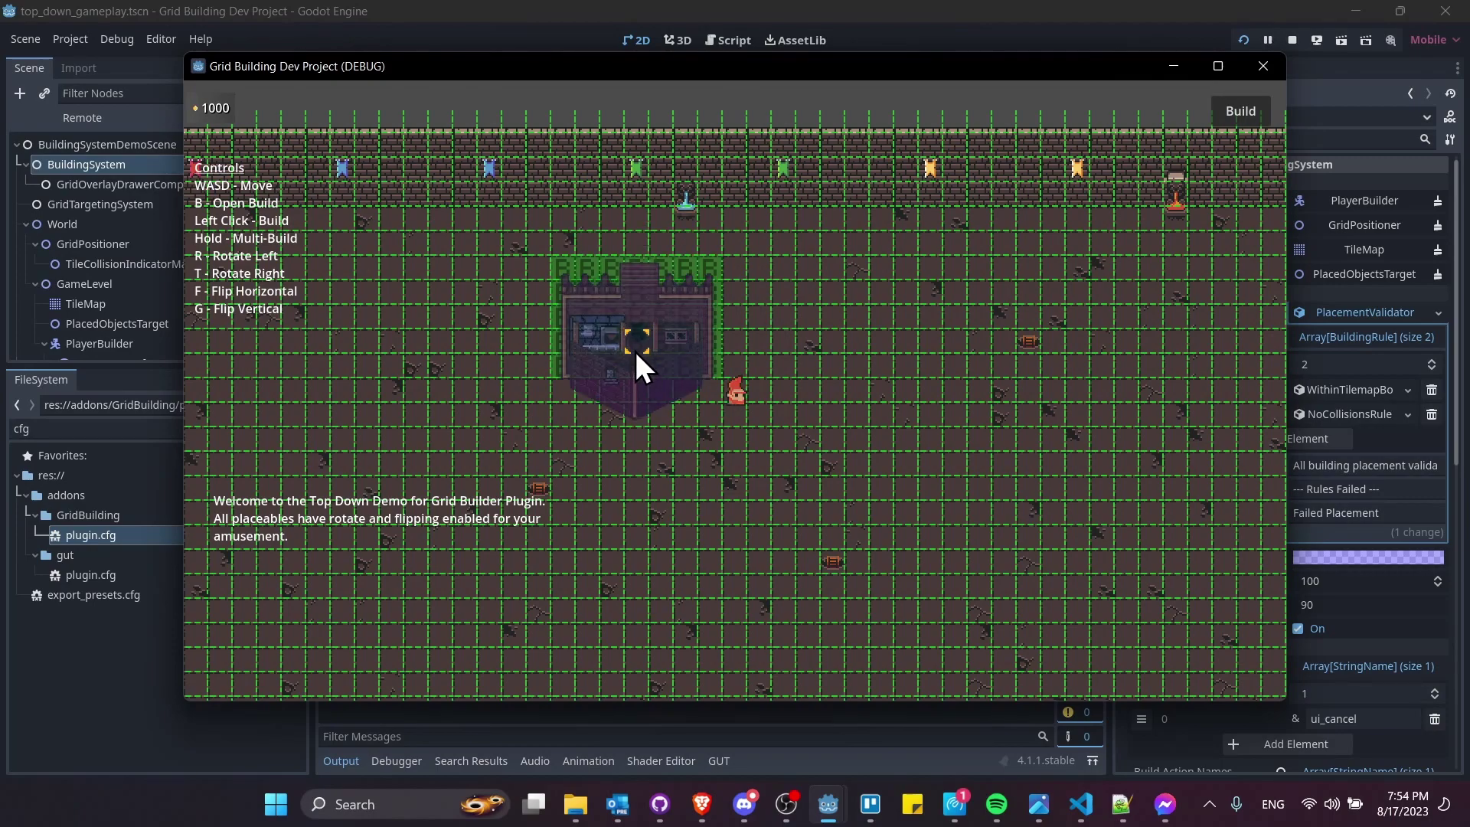
pyautogui.press('s')
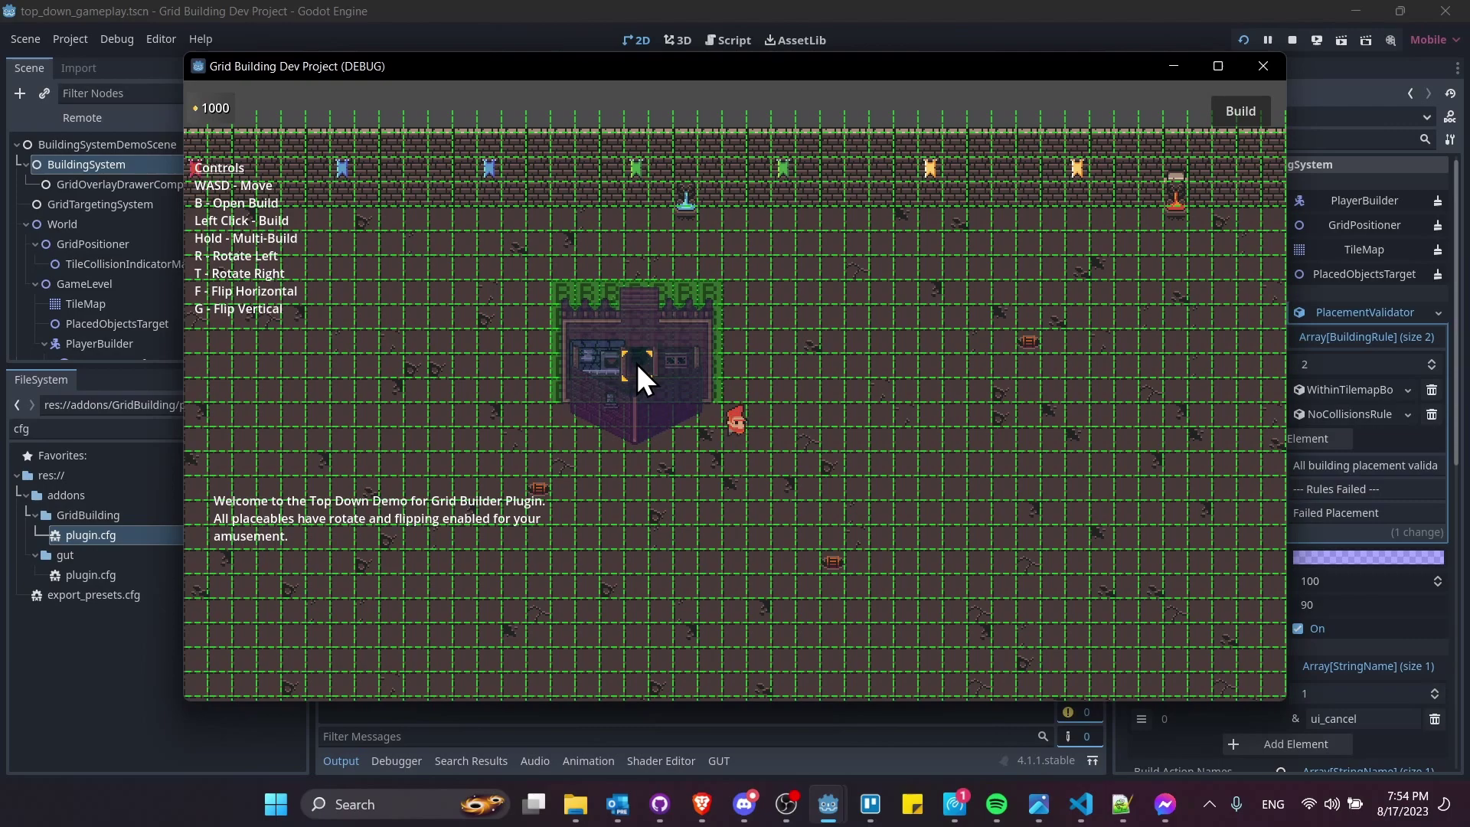
pyautogui.press('g')
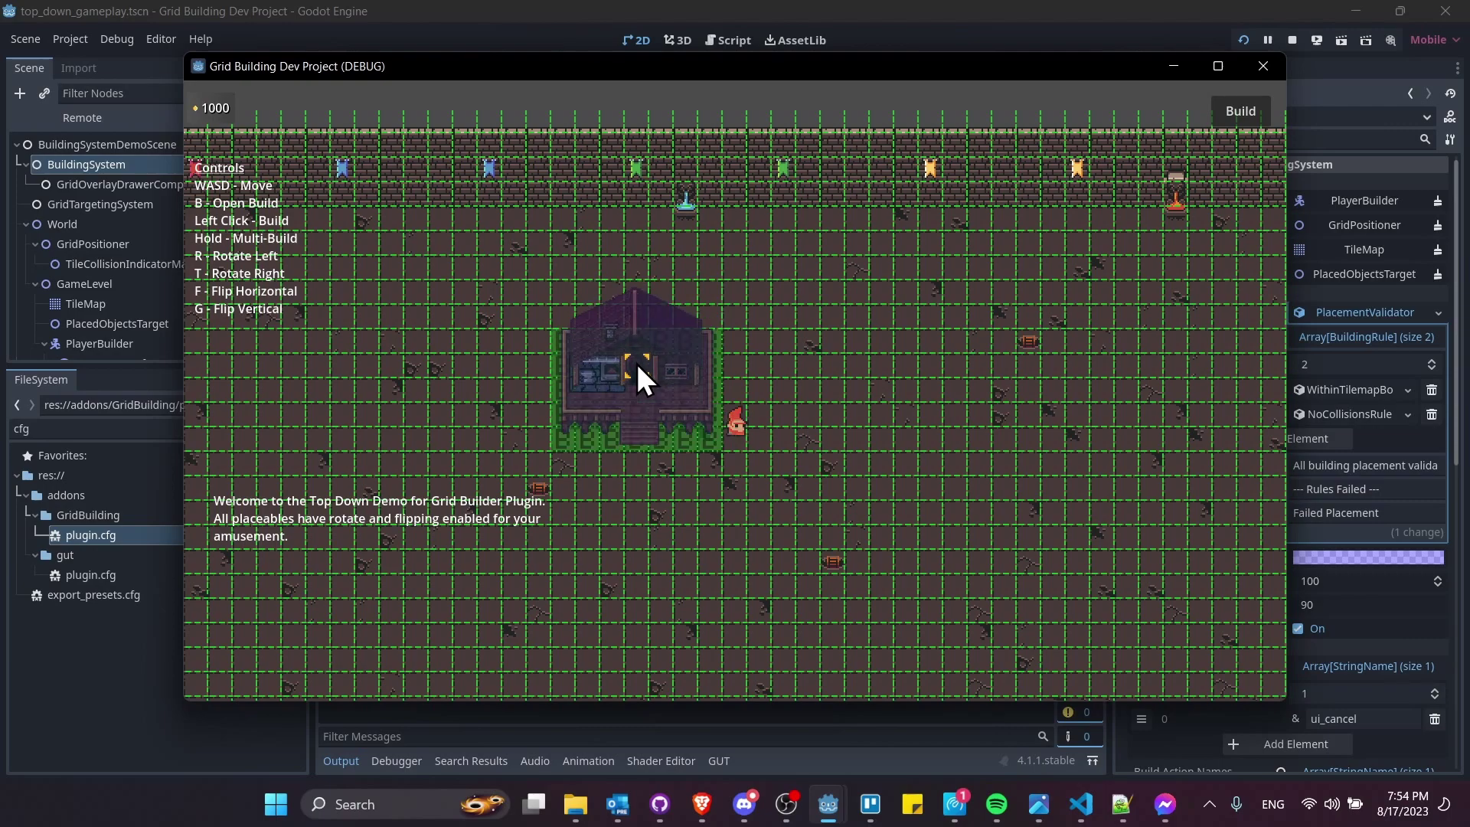
pyautogui.press('g')
pyautogui.press('g')
pyautogui.press('f')
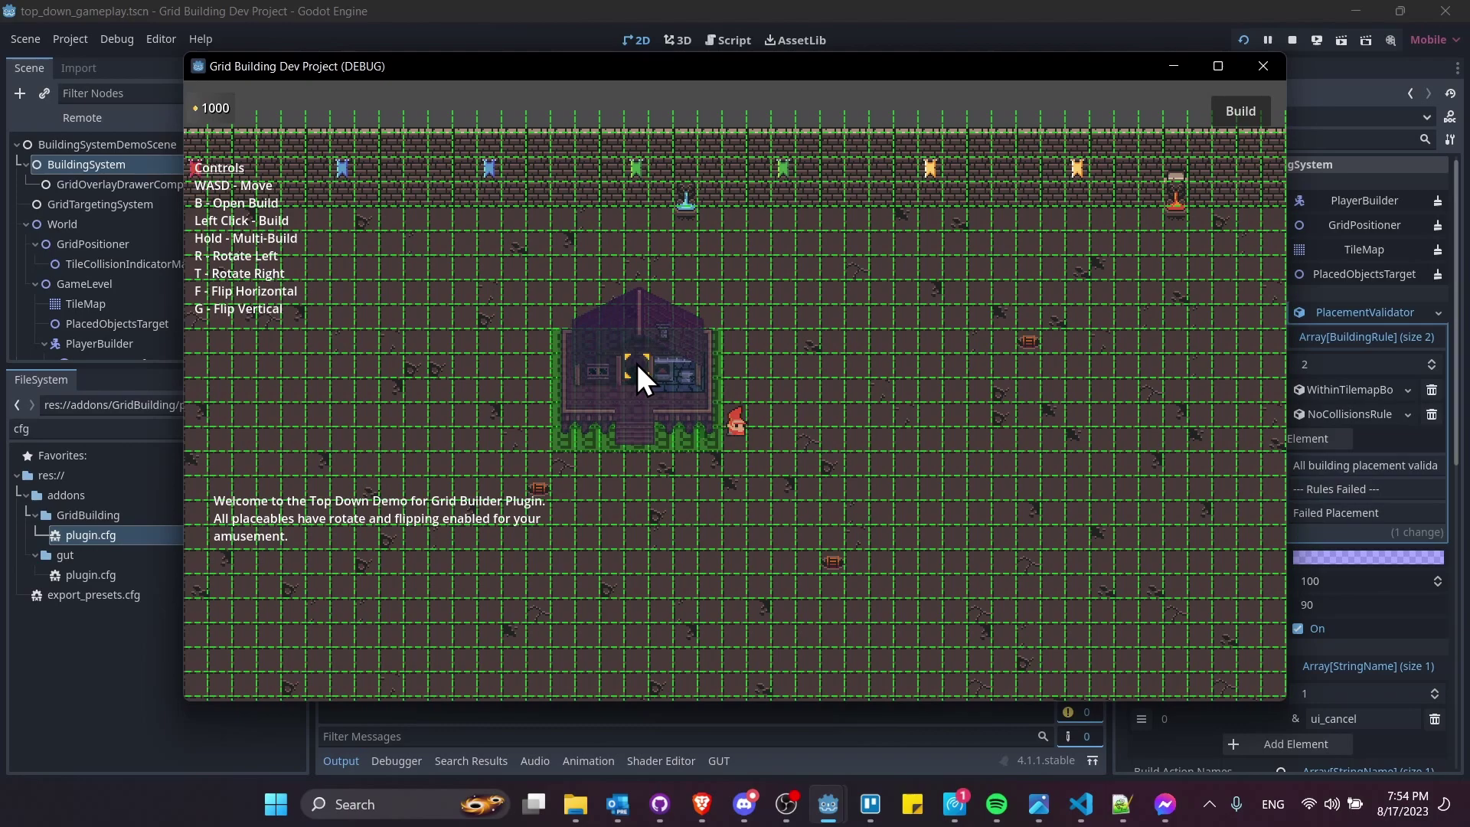
pyautogui.press('f')
pyautogui.press('f')
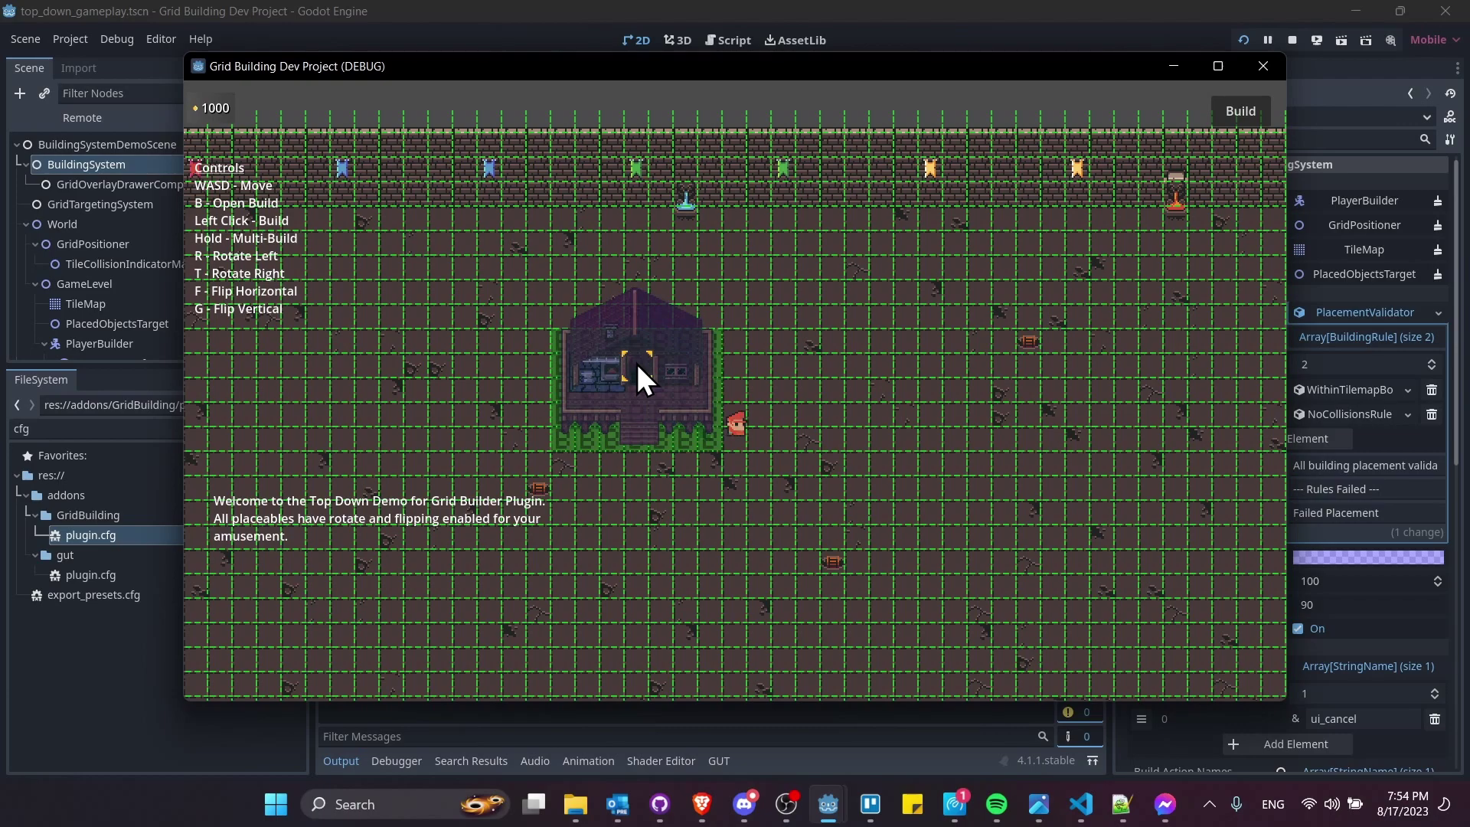
pyautogui.press('Escape')
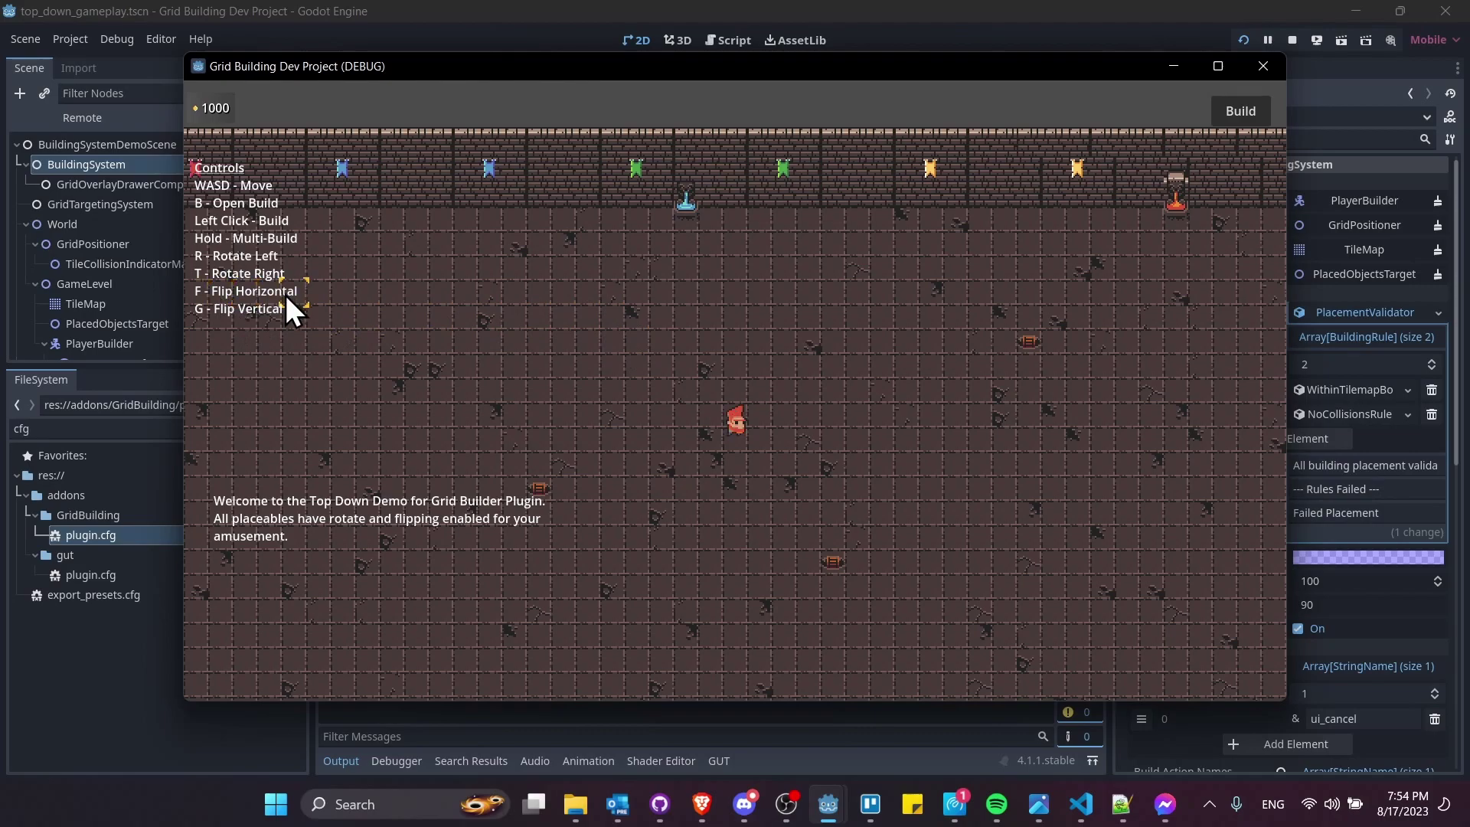
# Stop the game and scroll the Inspector down to the BuildingSystem input actions
pyautogui.click(1300, 38)
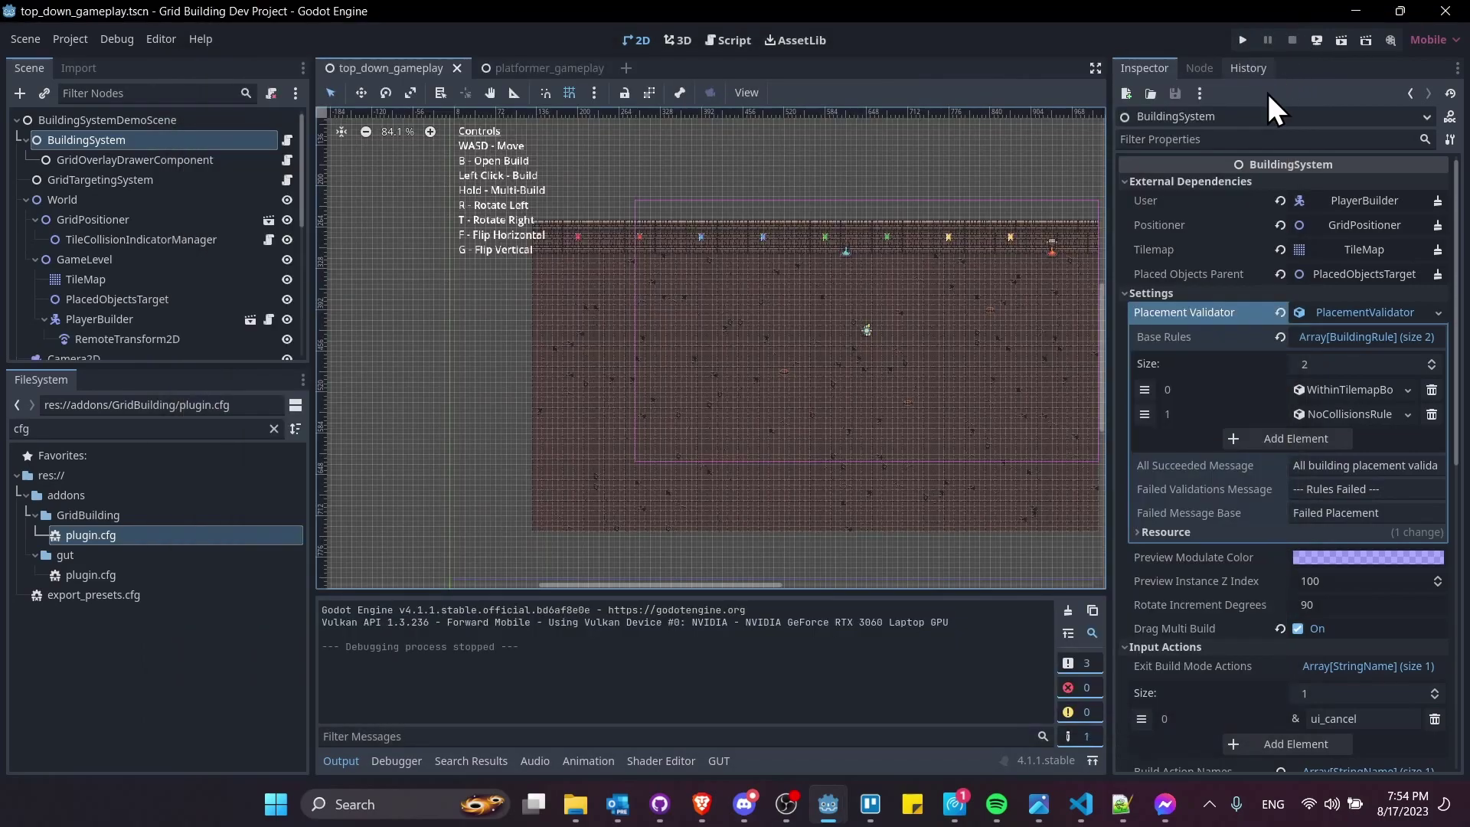
pyautogui.scroll(-5, 1231, 643)
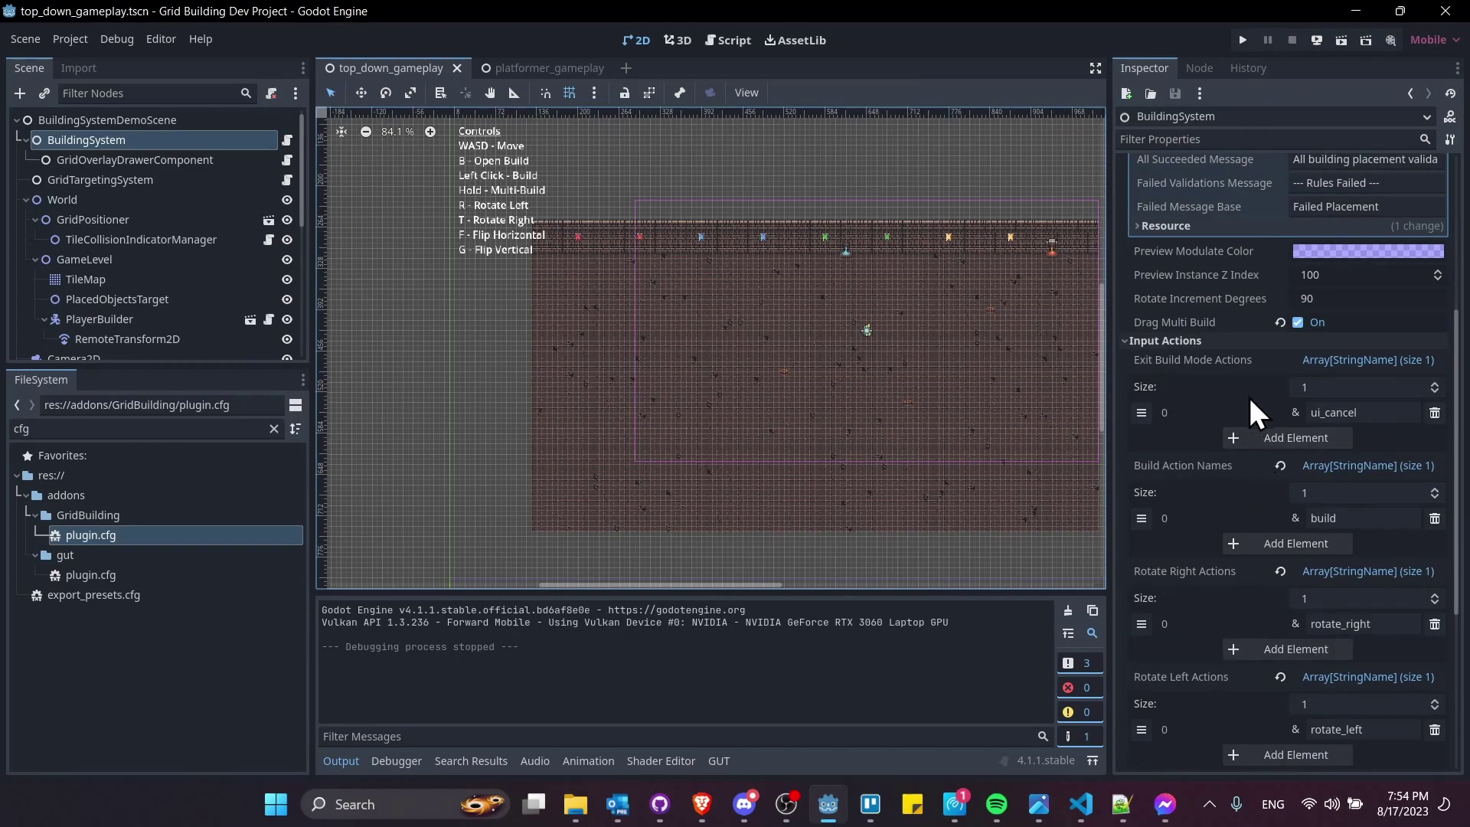
pyautogui.scroll(-1, 1245, 376)
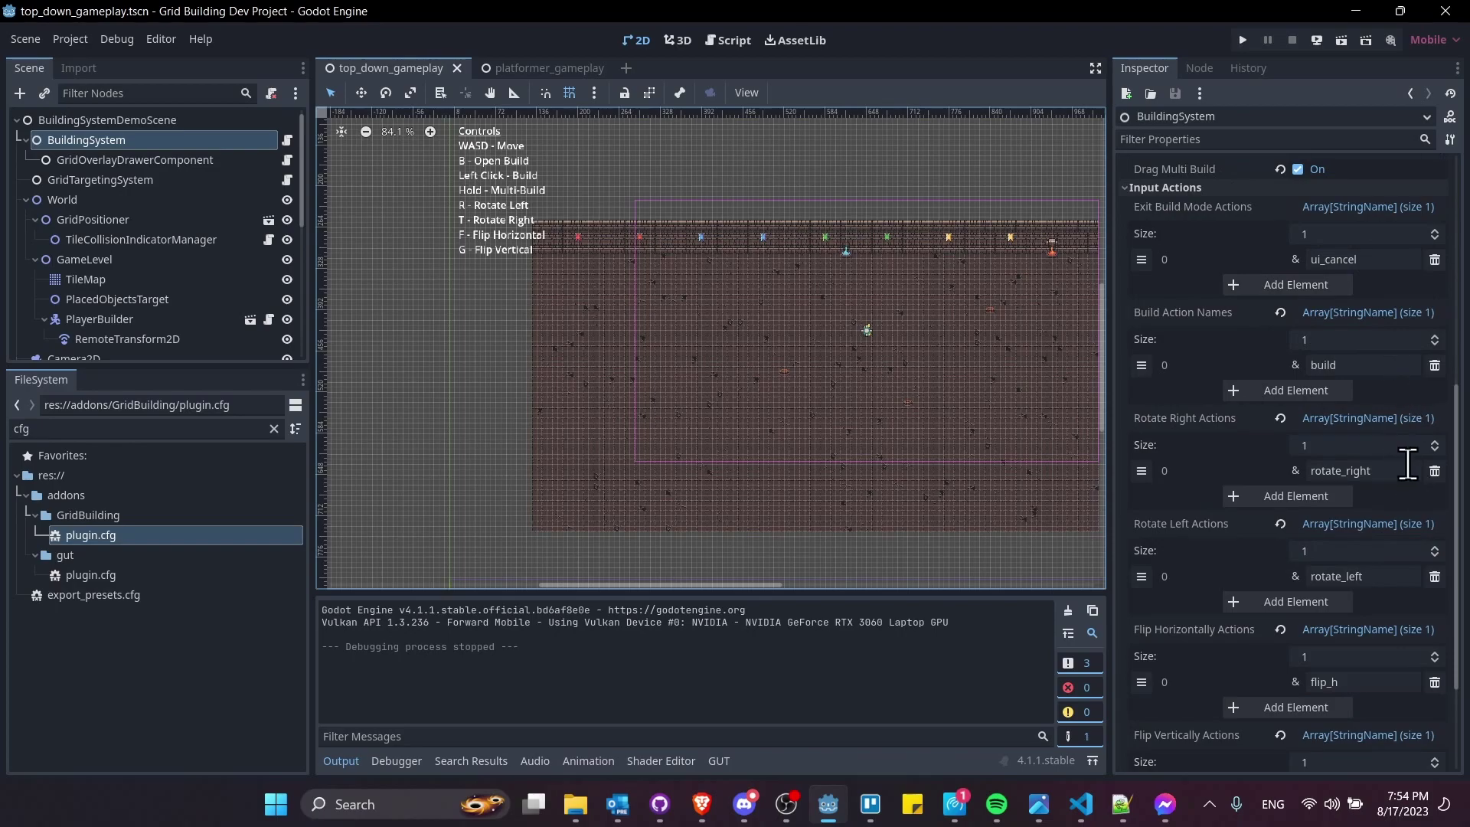
pyautogui.scroll(-2, 1196, 532)
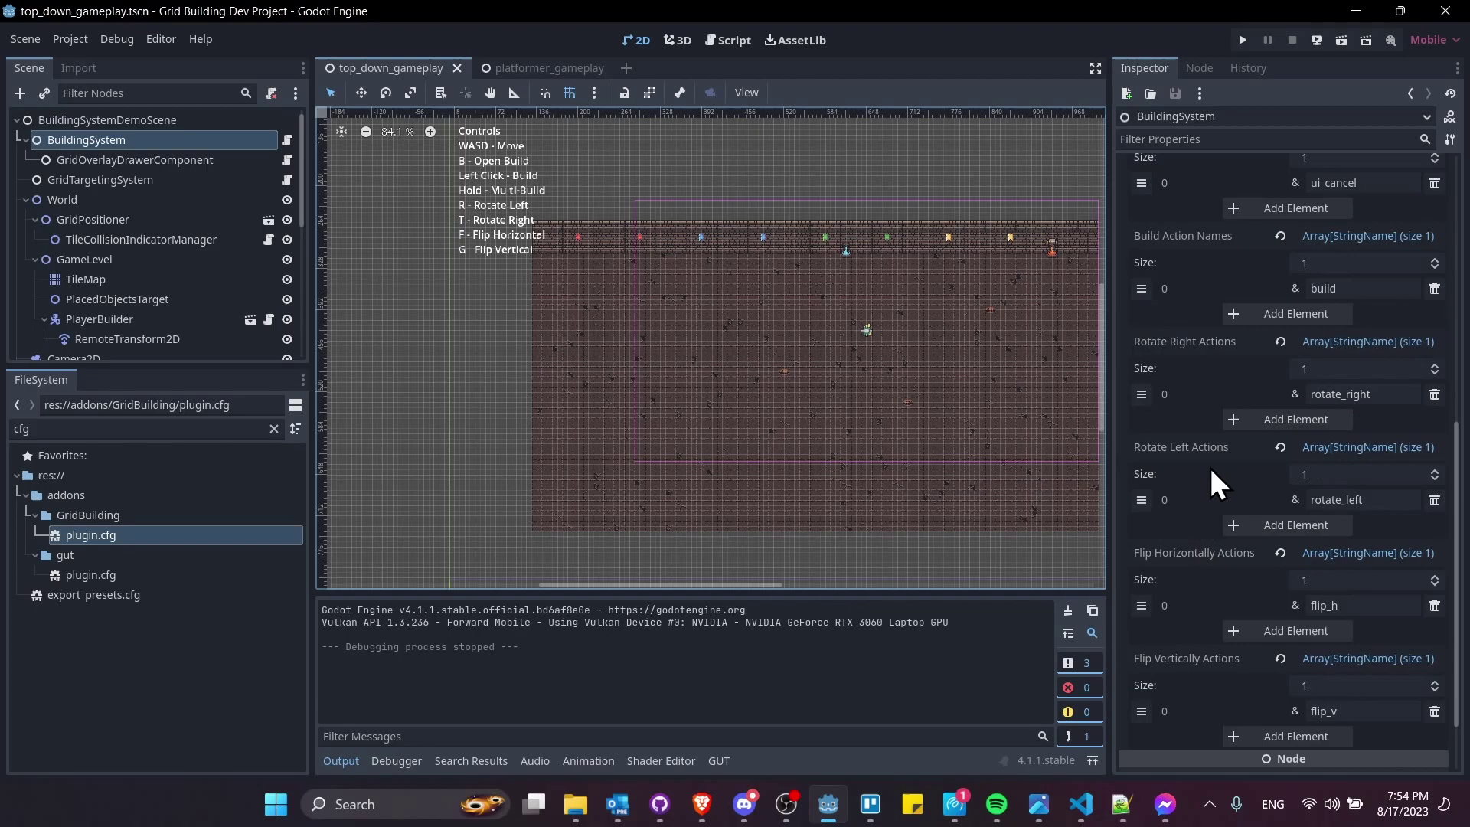
pyautogui.scroll(-2, 1210, 561)
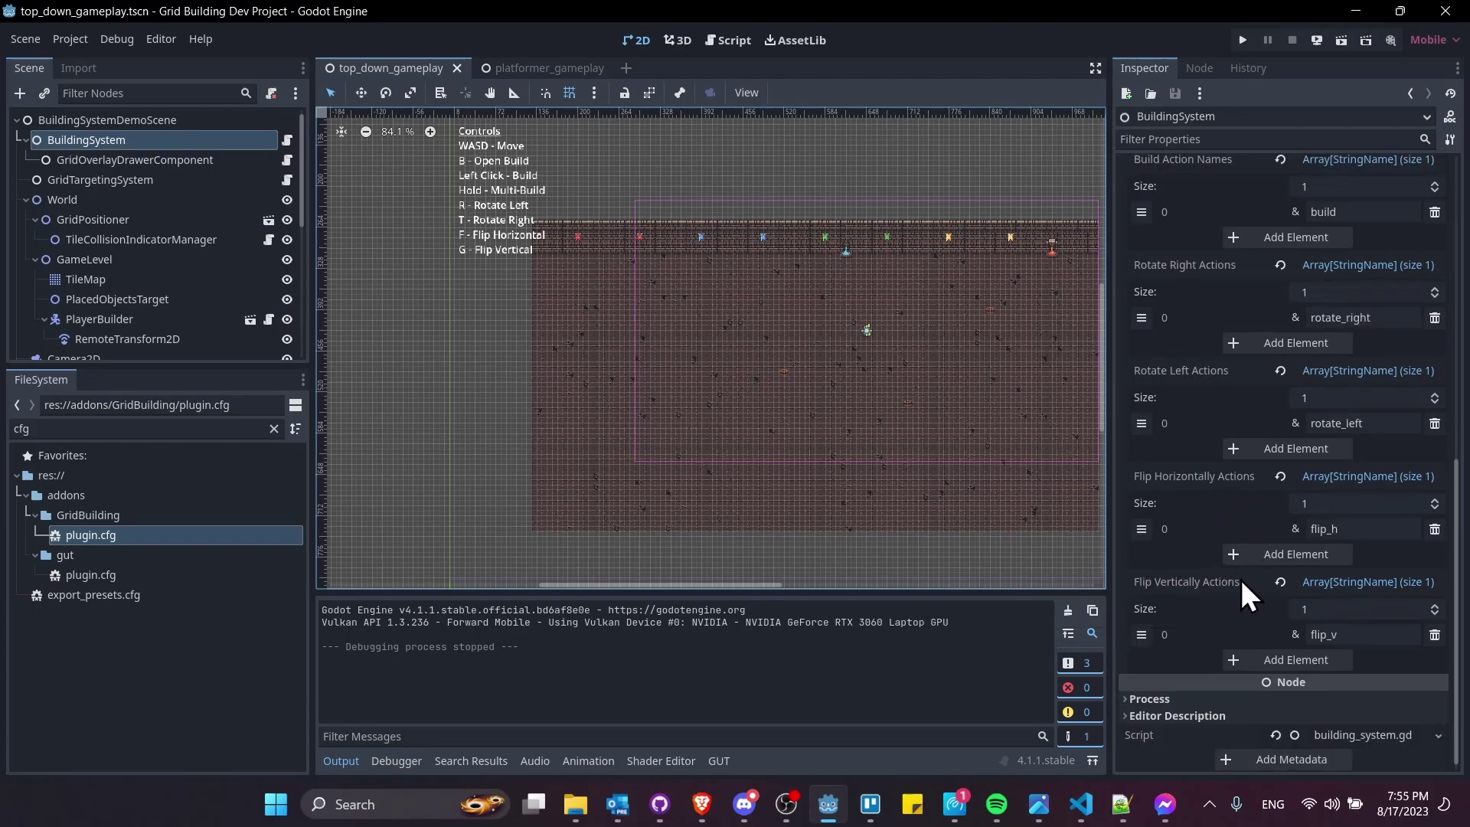
# Filter the FileSystem to 'placeable' files and bring up the Project menu
pyautogui.moveTo(1251, 581)
pyautogui.write('placeable')
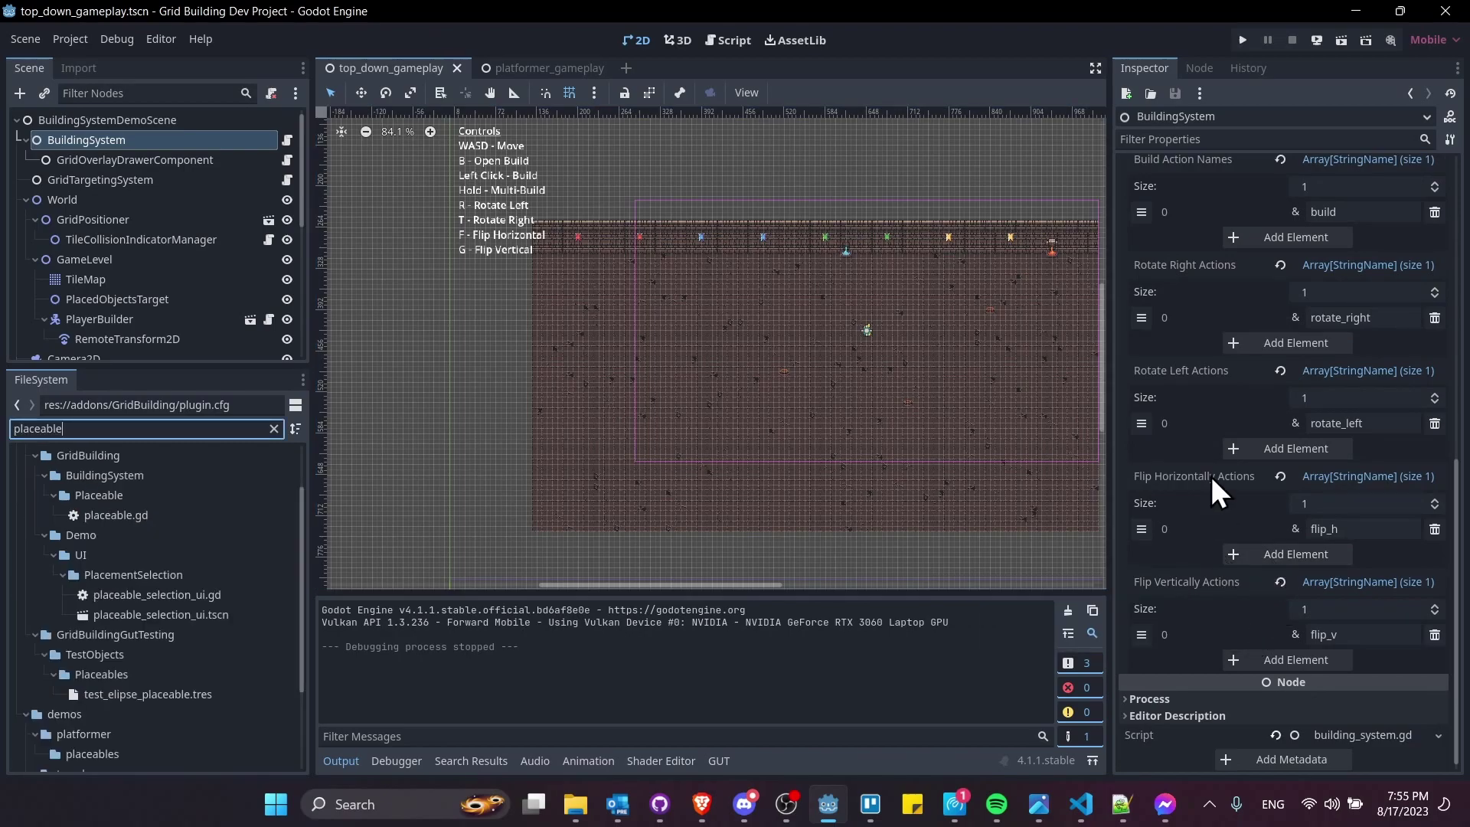
pyautogui.click(72, 40)
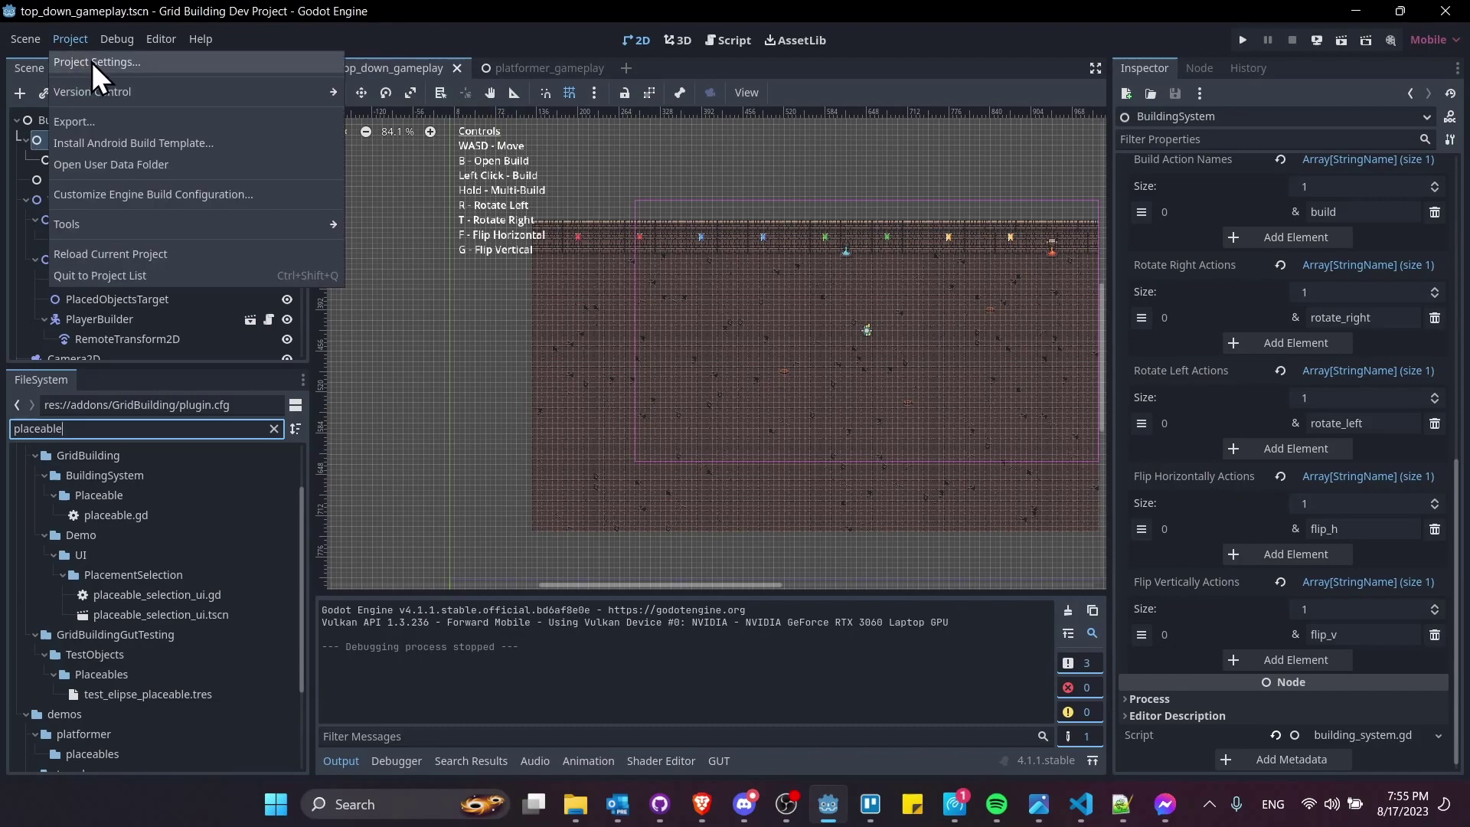
pyautogui.click(92, 62)
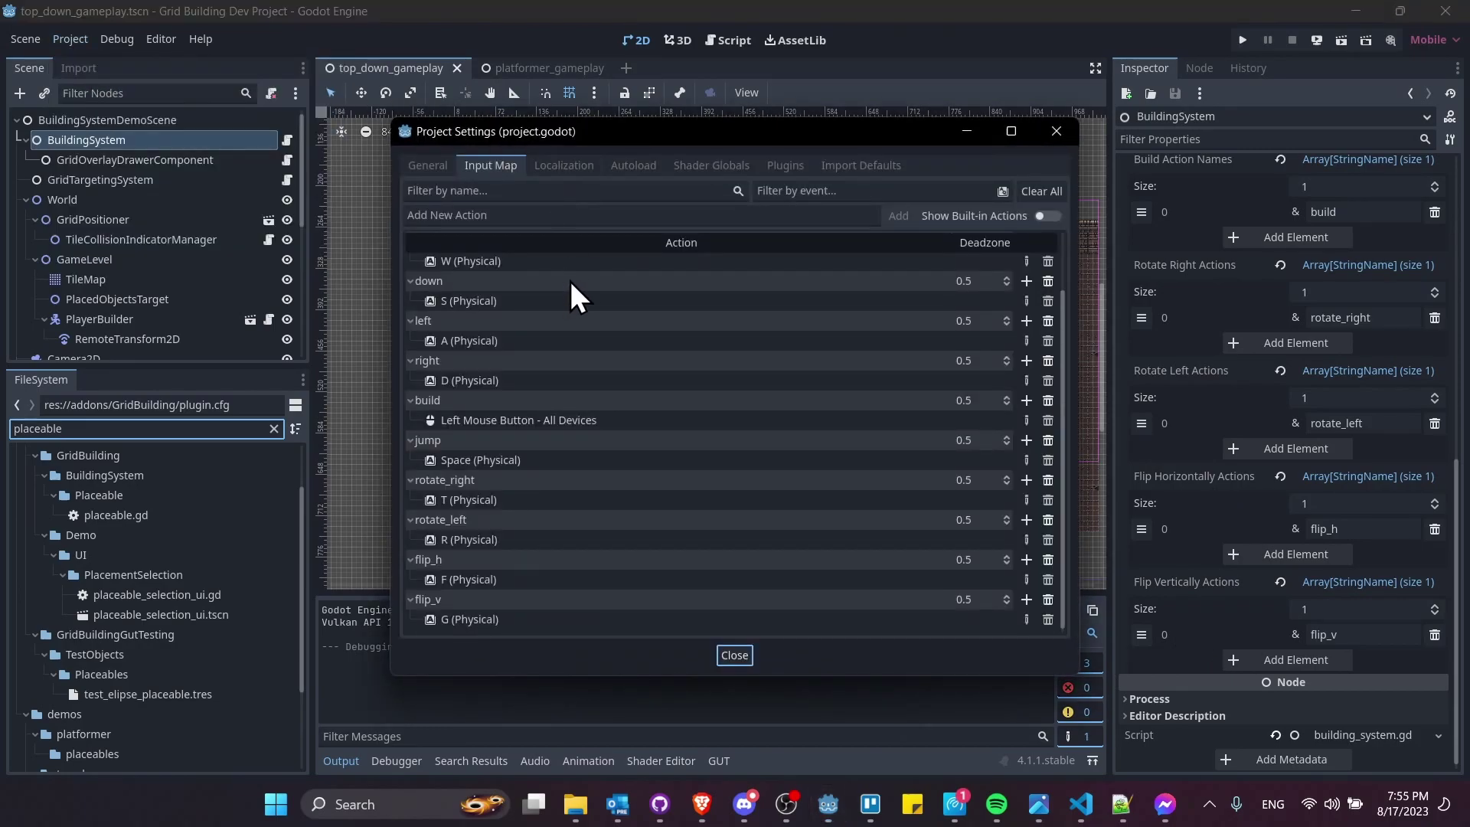
pyautogui.scroll(2, 570, 283)
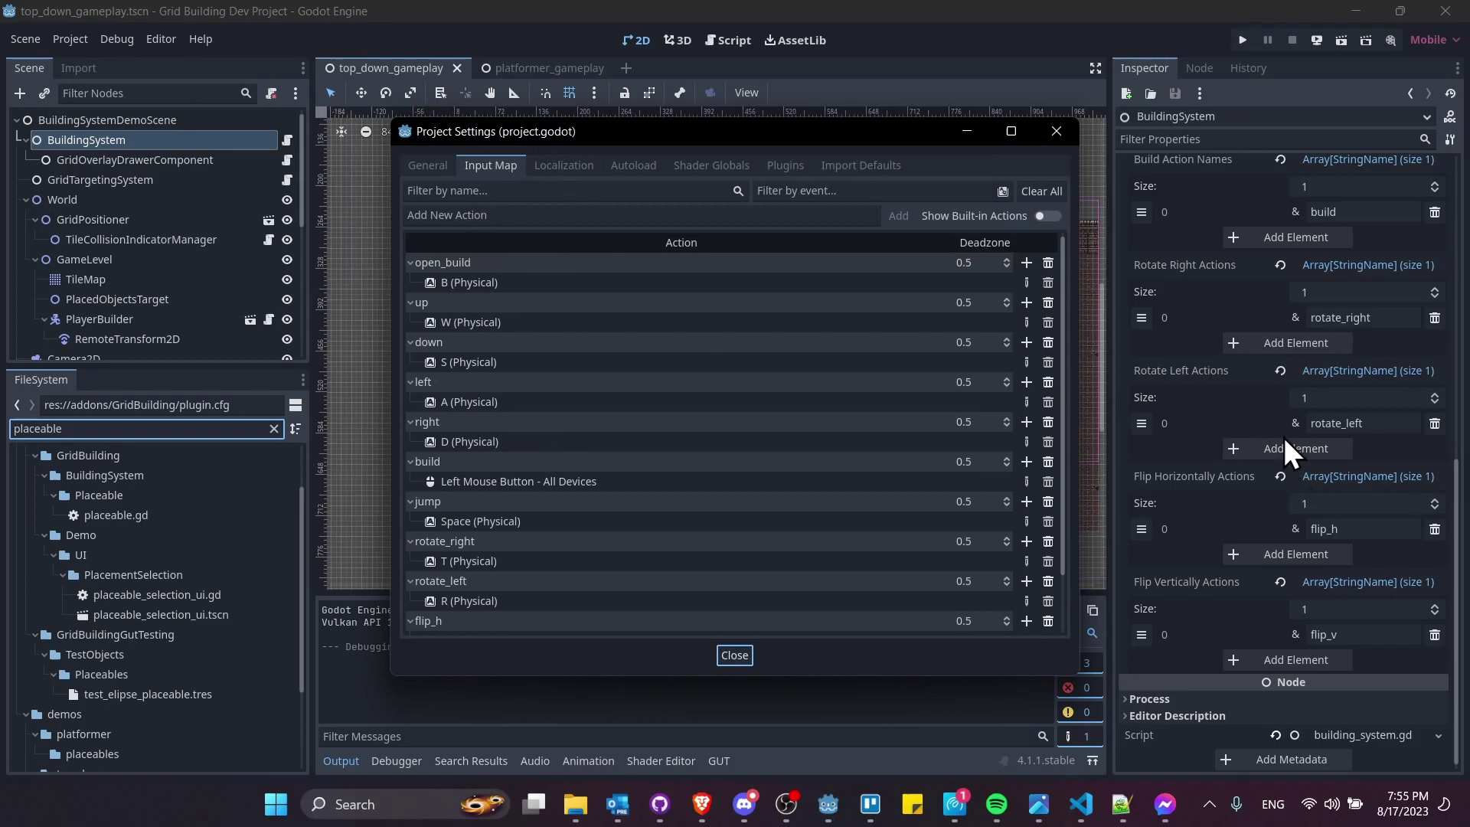
pyautogui.scroll(-2, 651, 412)
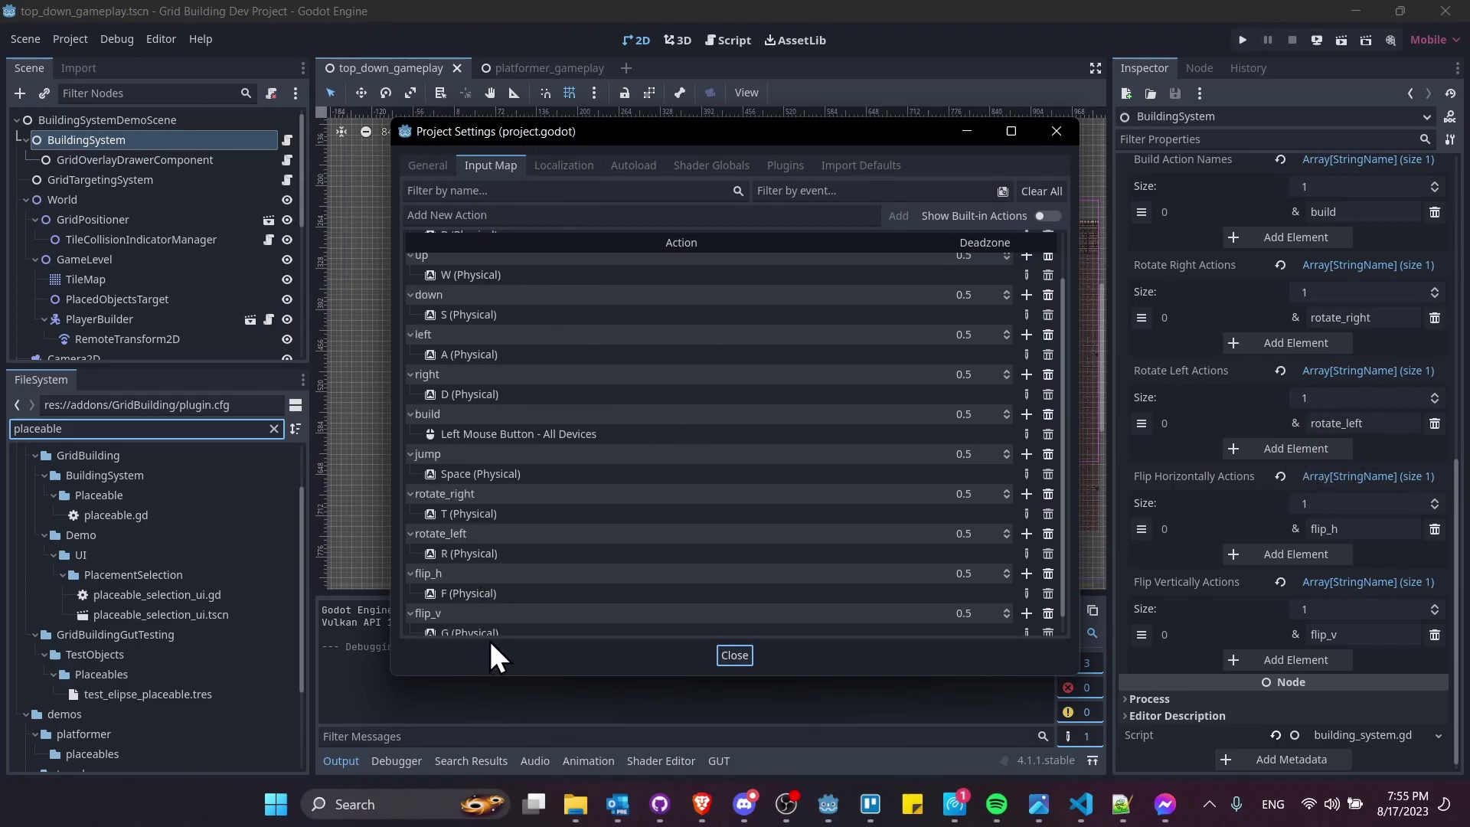
pyautogui.scroll(-1, 497, 628)
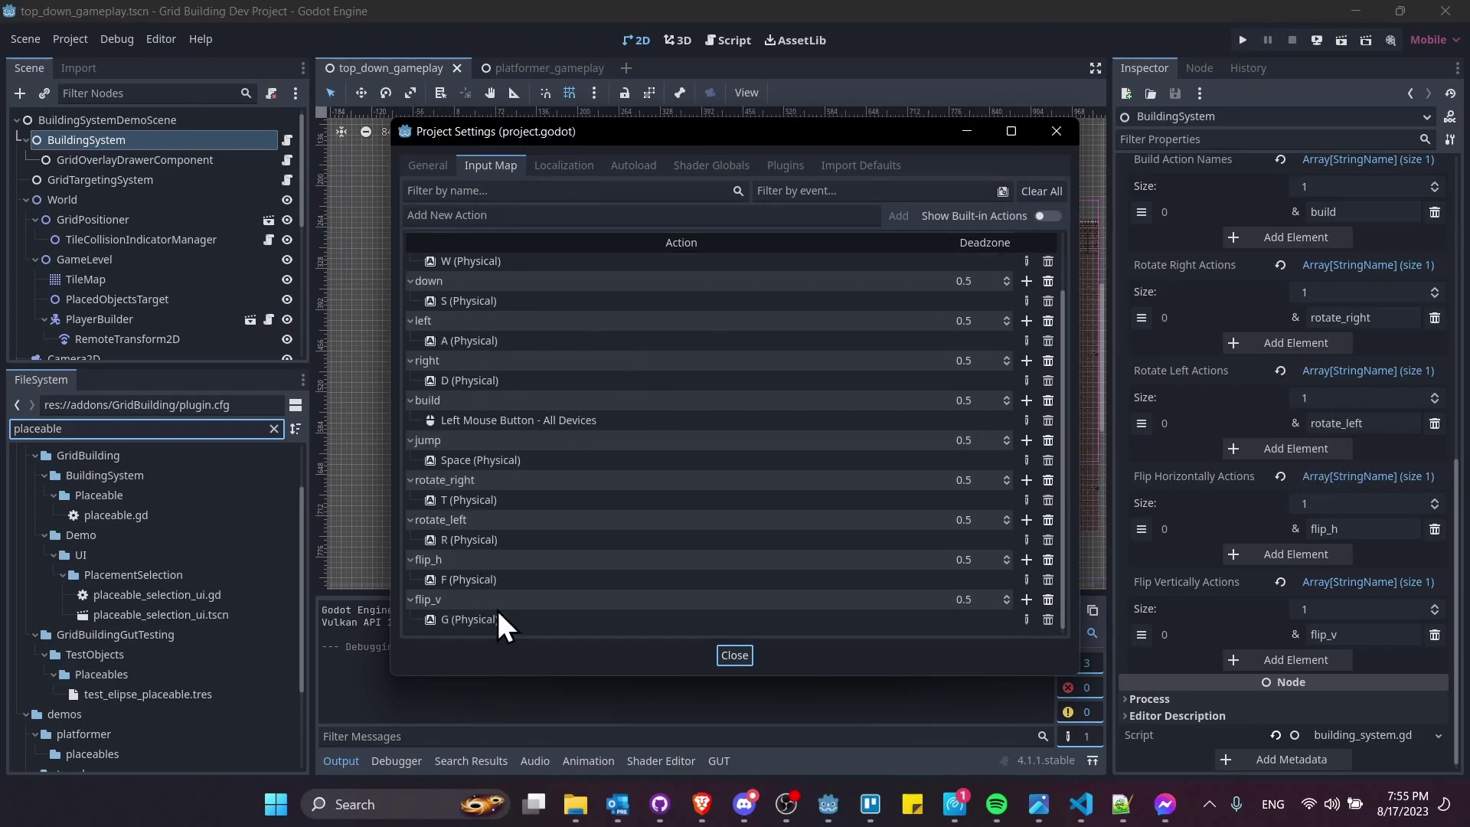
pyautogui.click(735, 656)
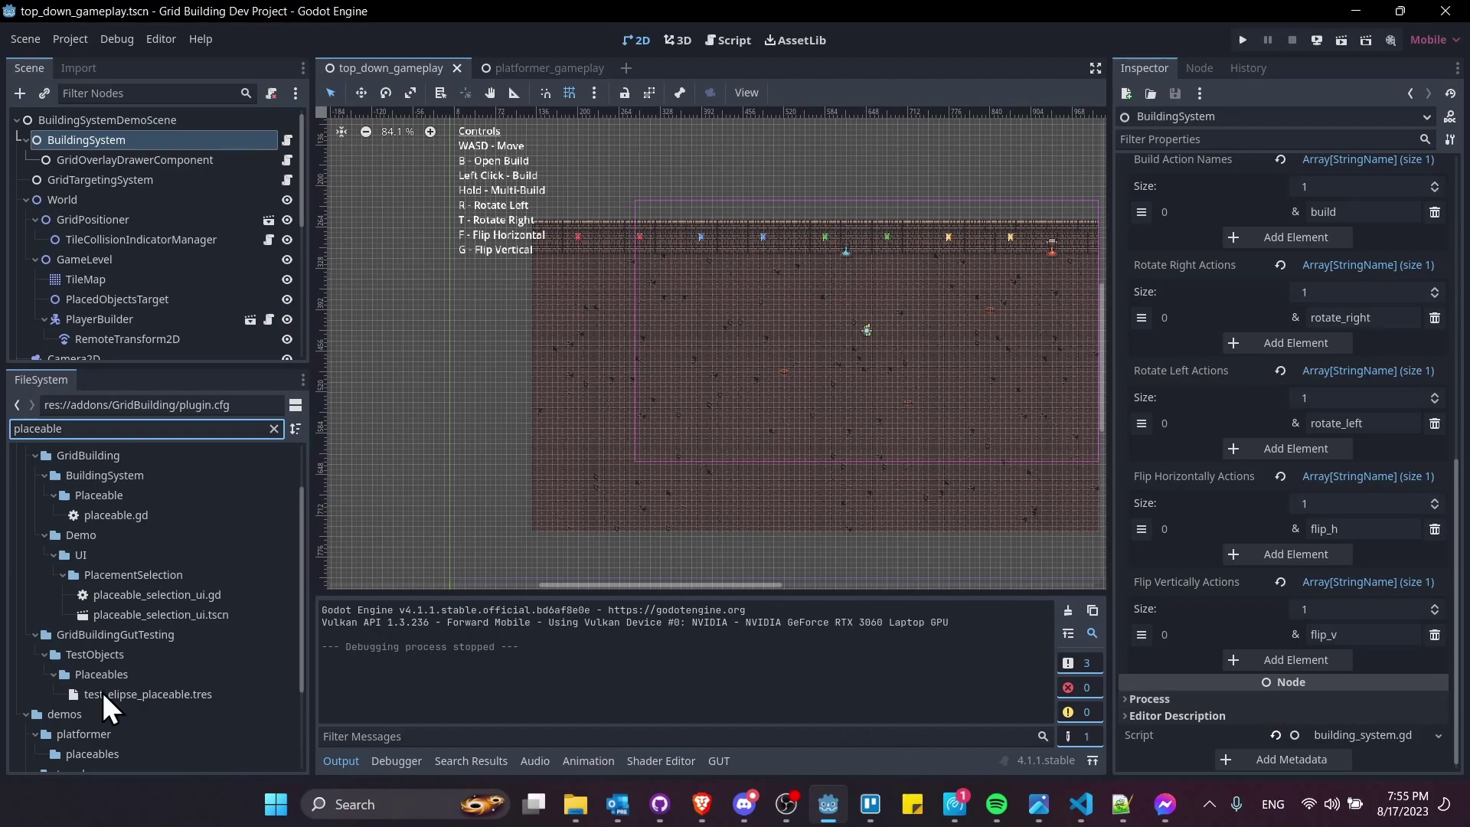
# In placeable_gigantic_egg.tres, disable Rotateable, Flippable H and Flippable V, and save
pyautogui.scroll(-3, 149, 683)
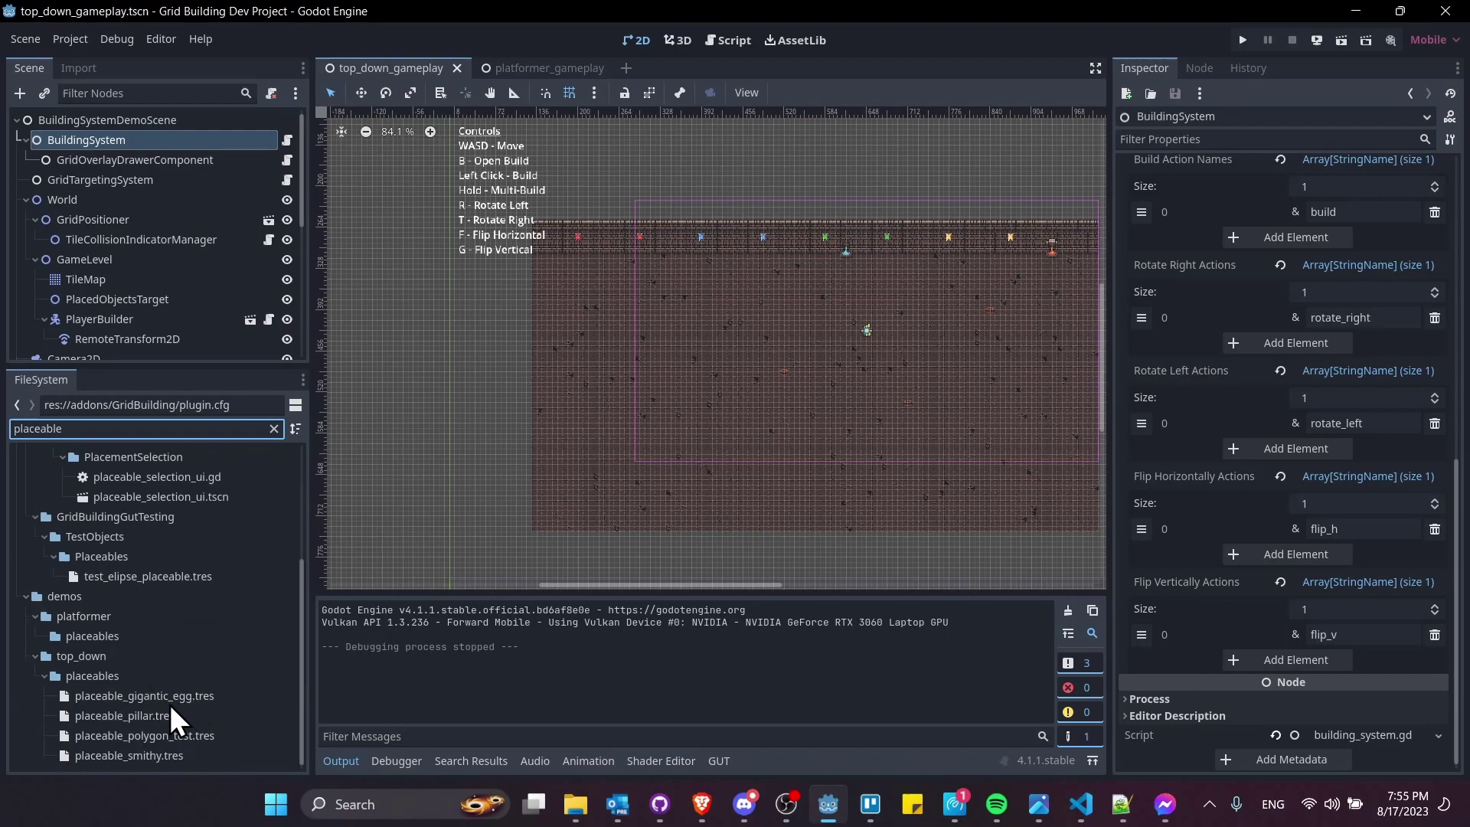
pyautogui.click(173, 698)
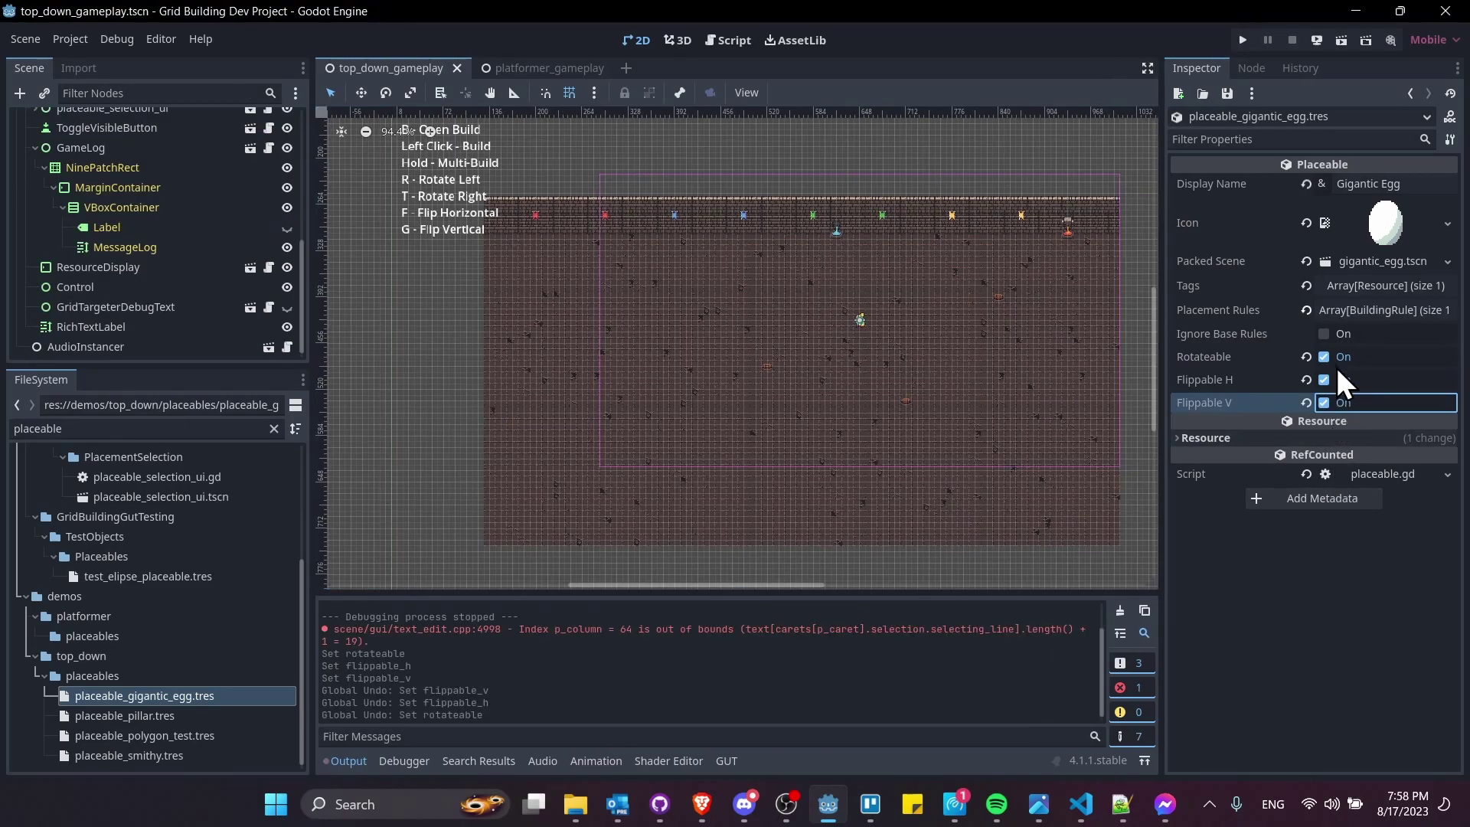
pyautogui.click(1324, 358)
pyautogui.click(1324, 380)
pyautogui.click(1325, 403)
pyautogui.hotkey('ctrl', 's')
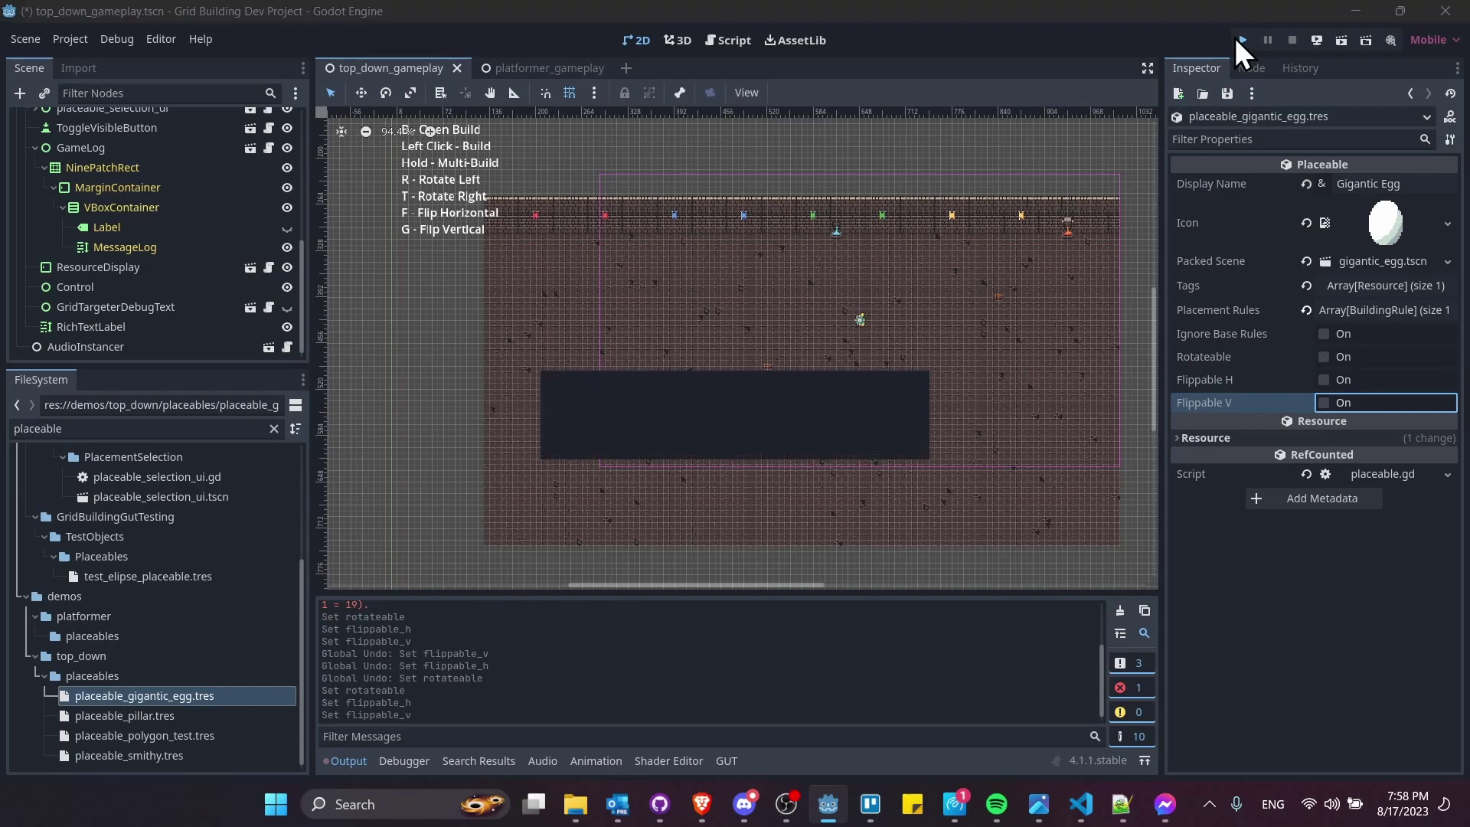
# Launch the top-down demo and select the Gigantic Egg from the build list
pyautogui.press('F5')
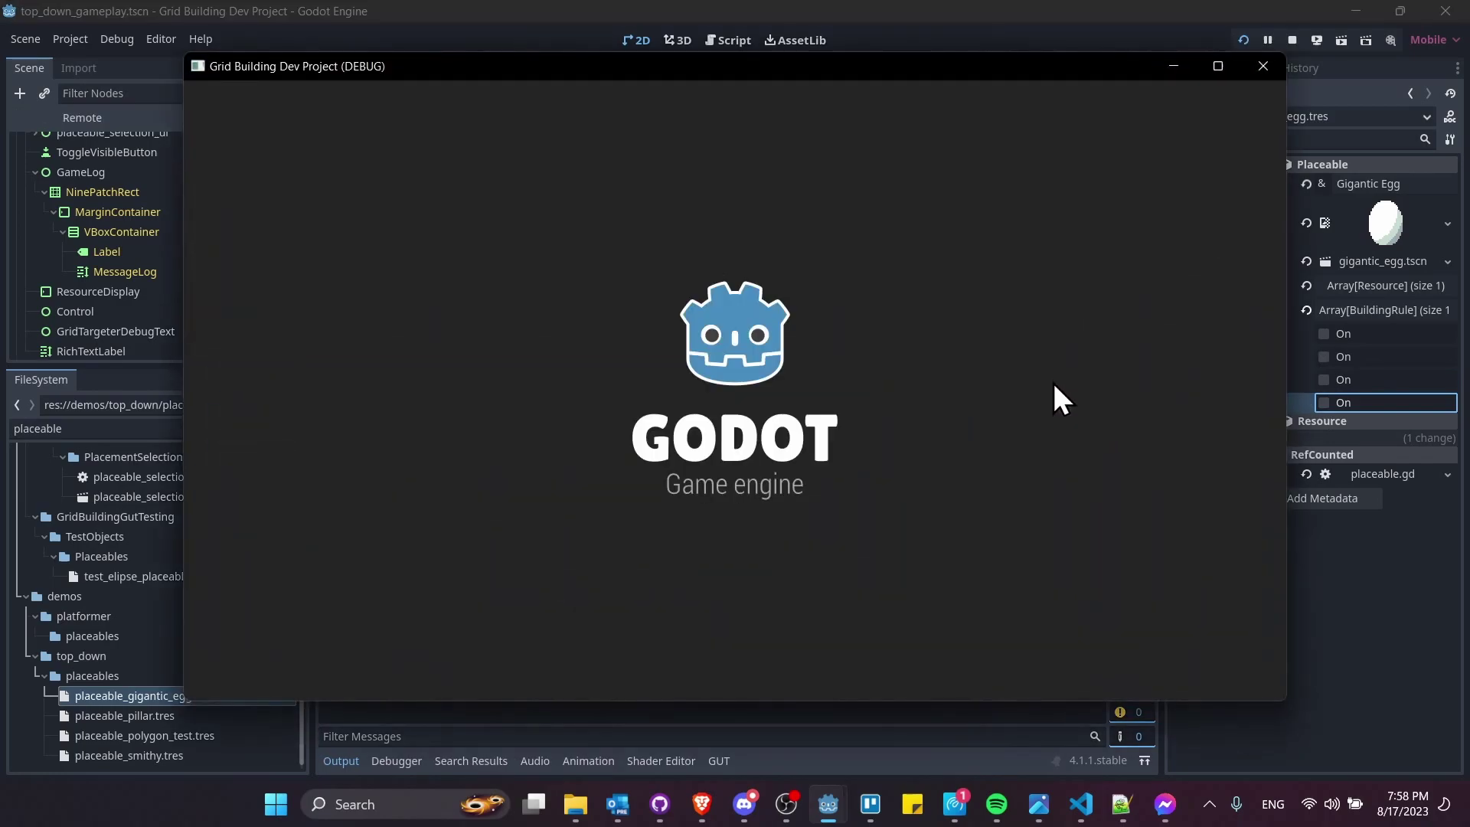
pyautogui.click(788, 285)
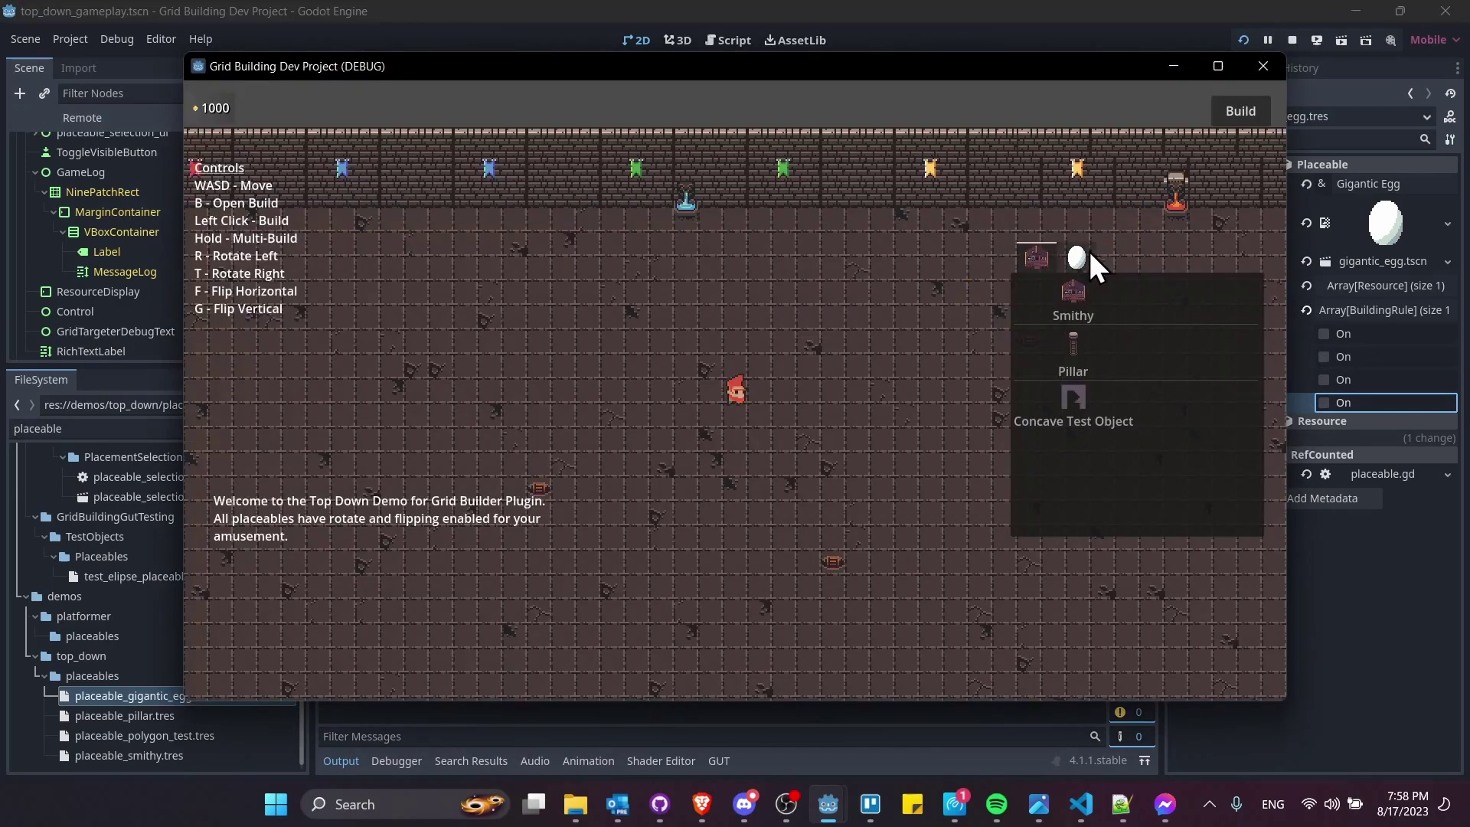
pyautogui.click(1081, 253)
pyautogui.click(1073, 312)
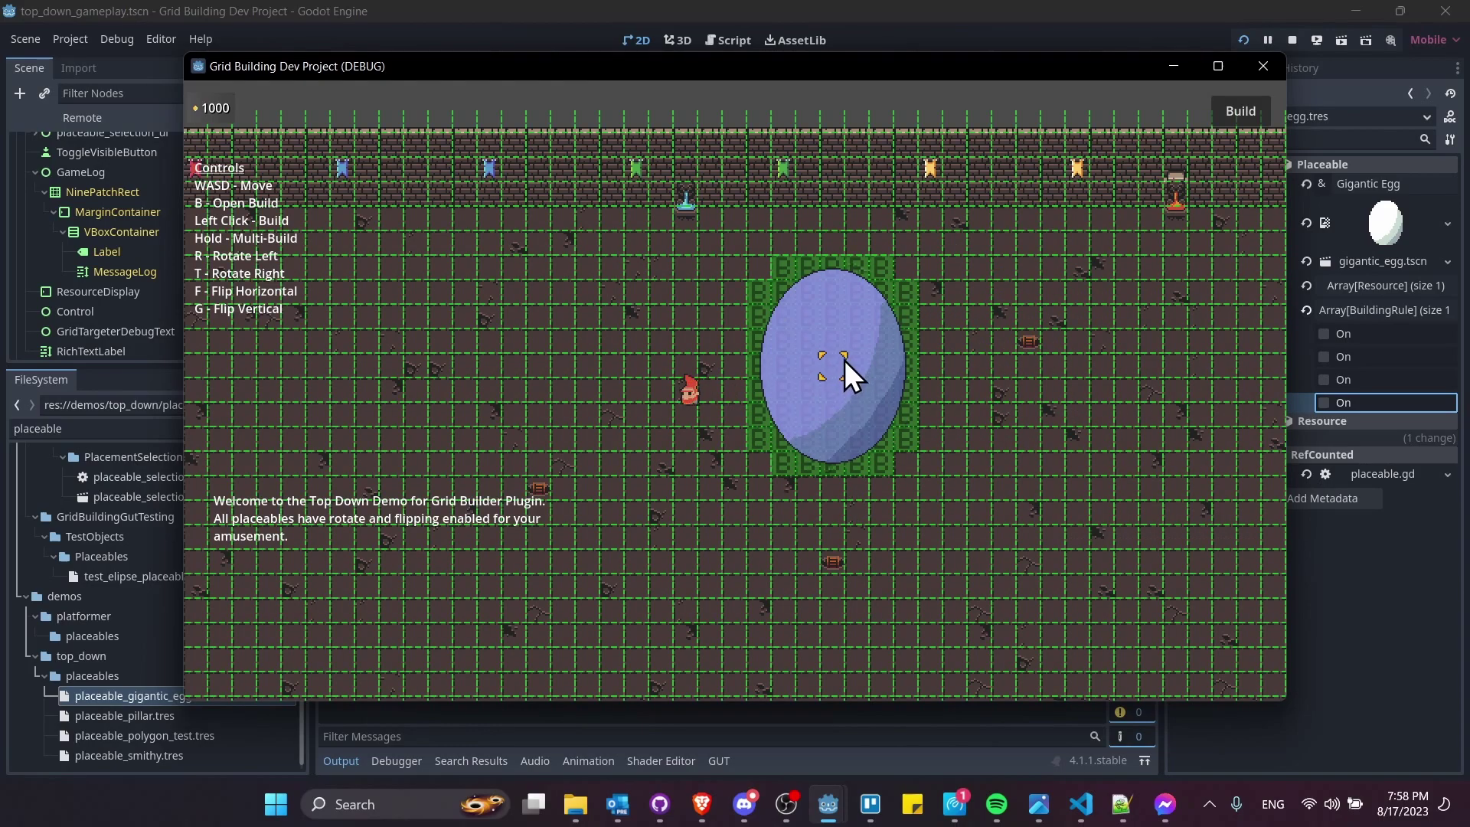
# Try rotating and flipping the Gigantic Egg preview, then close build mode
pyautogui.press('r')
pyautogui.press('r')
pyautogui.press('a')
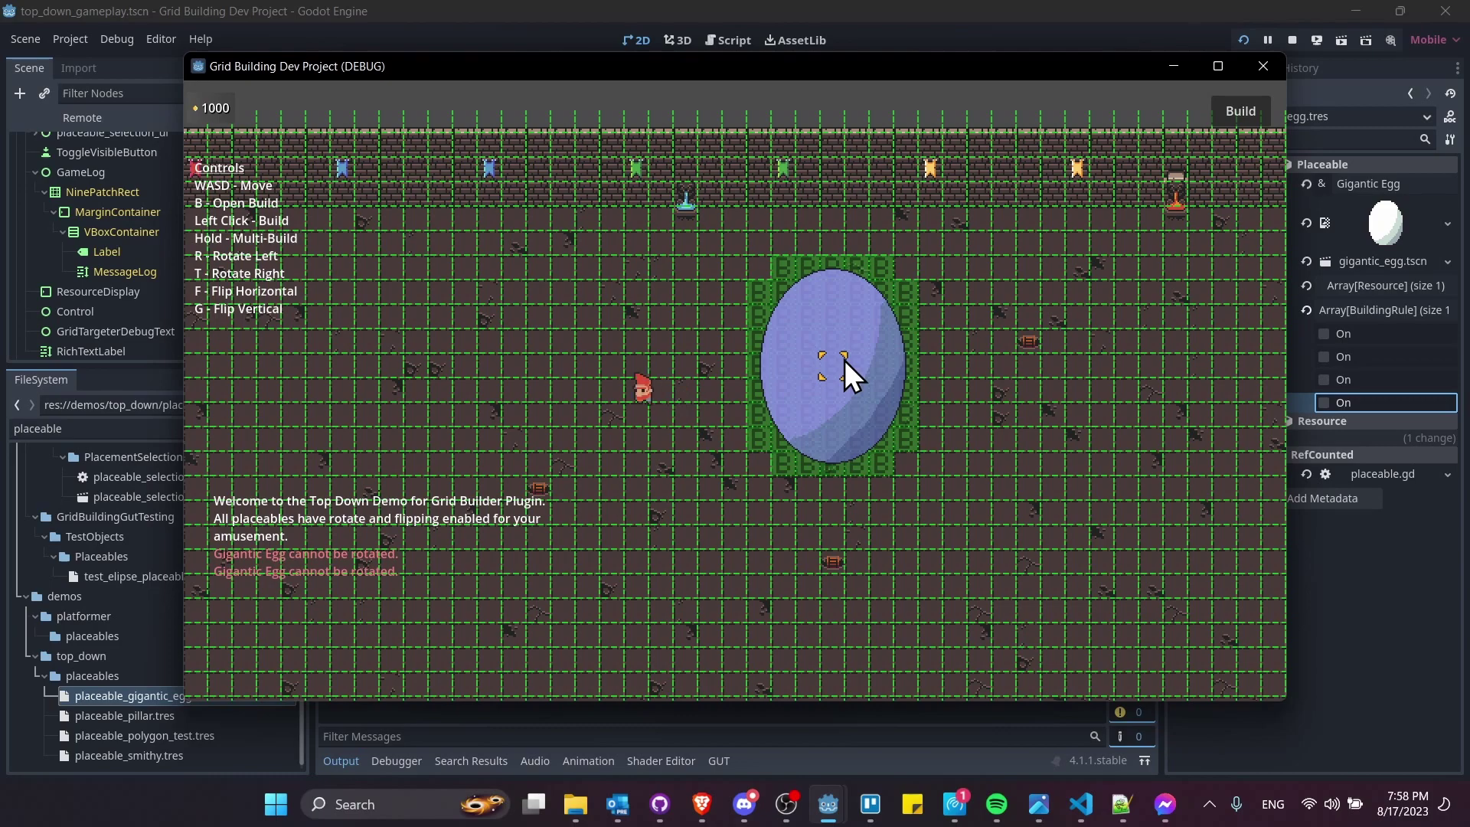
pyautogui.press('s')
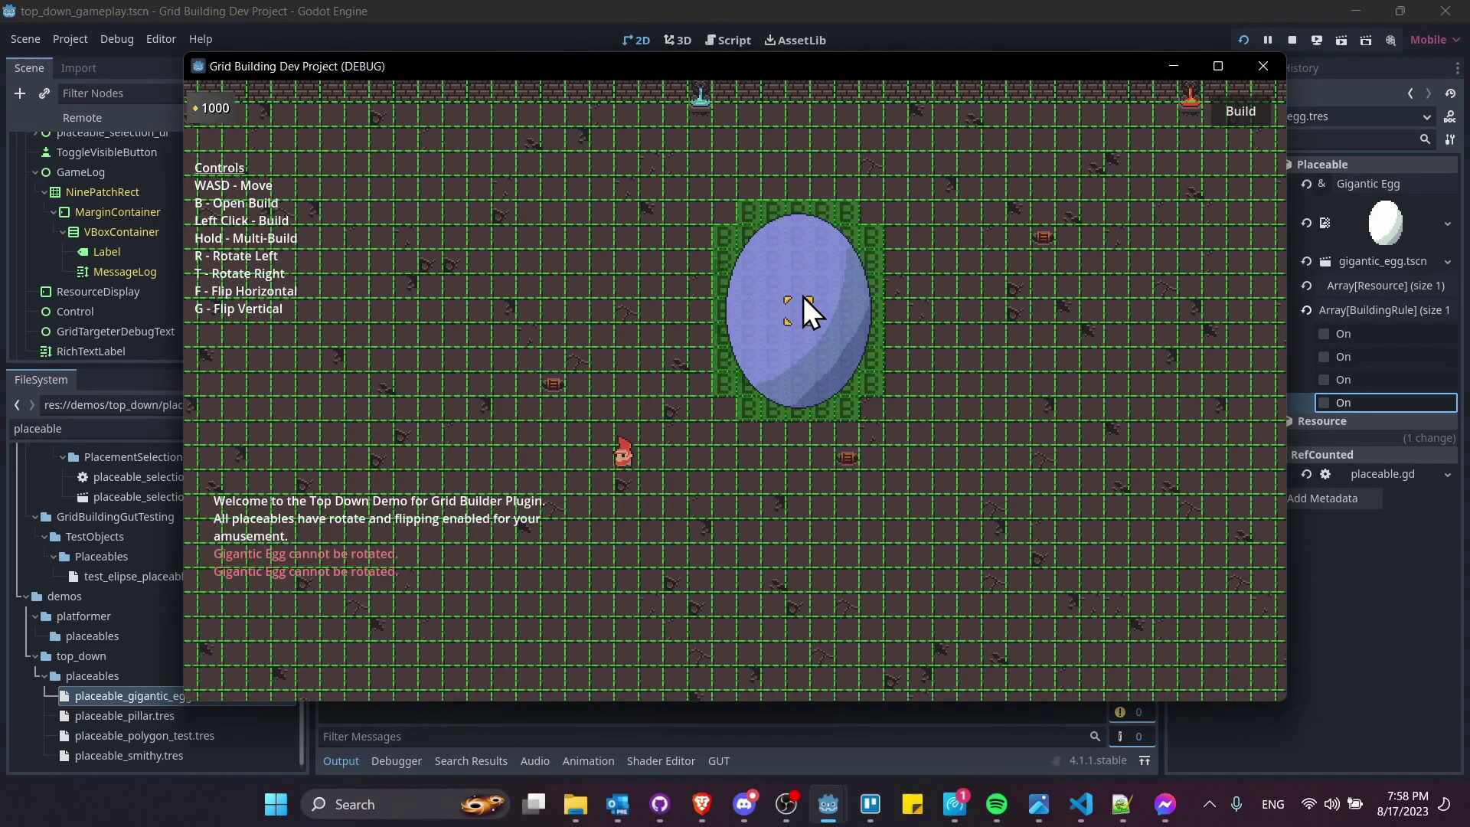
pyautogui.press('f')
pyautogui.press('g')
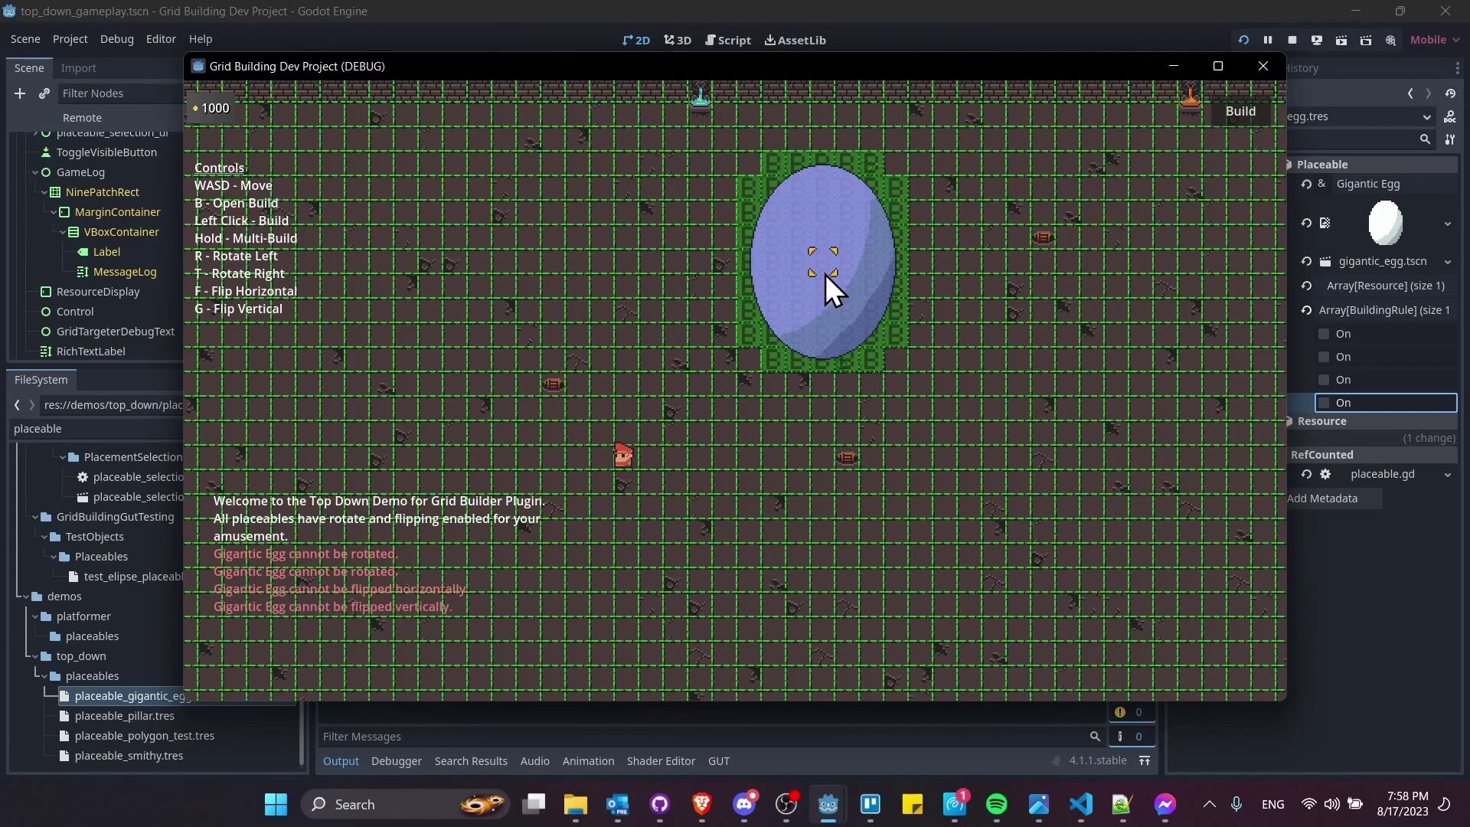
pyautogui.press('a')
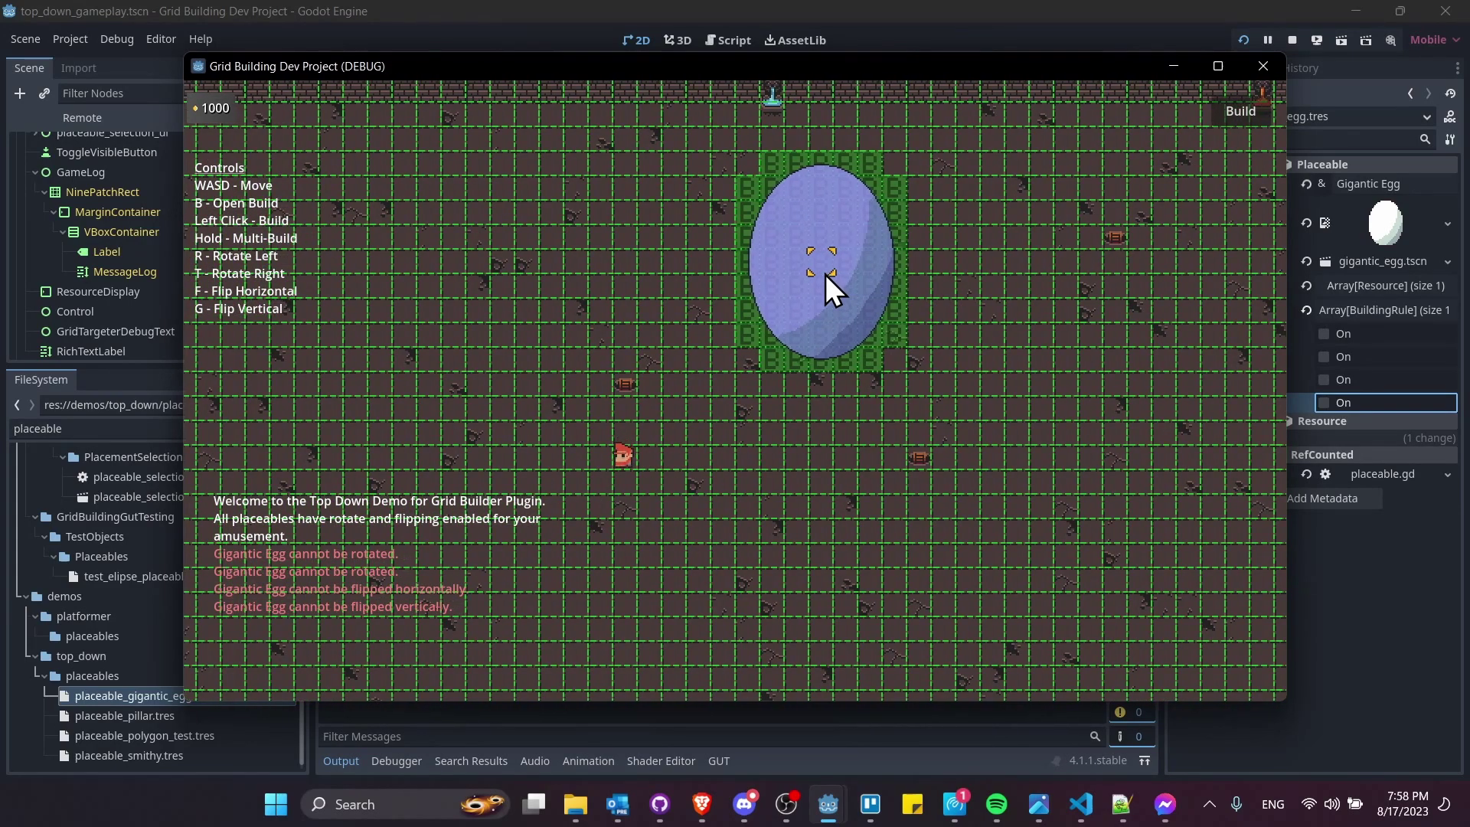
pyautogui.press('b')
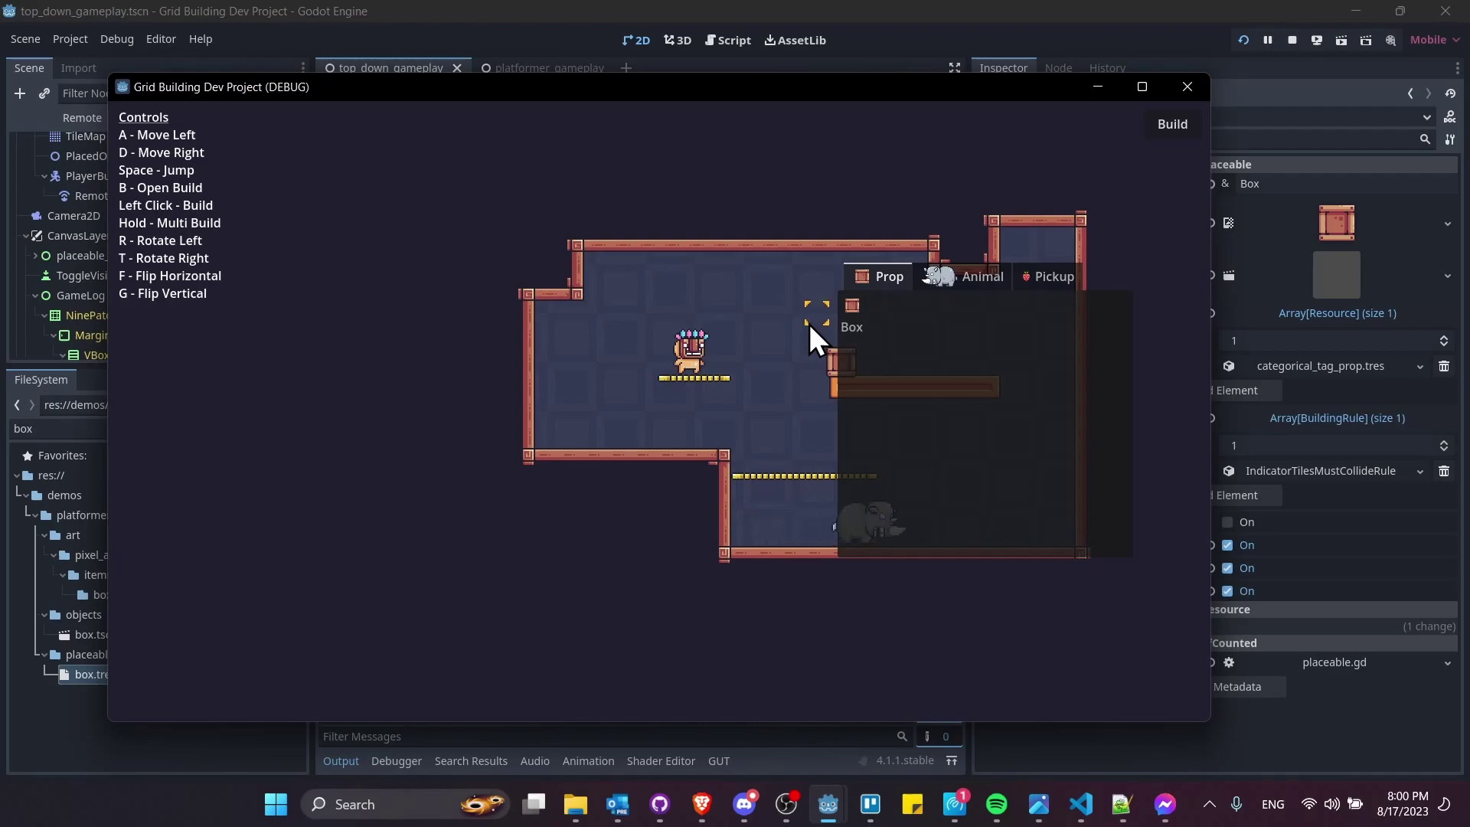
# Switch between the editor and game window, ending with the DEBUG game in front
pyautogui.click(1274, 486)
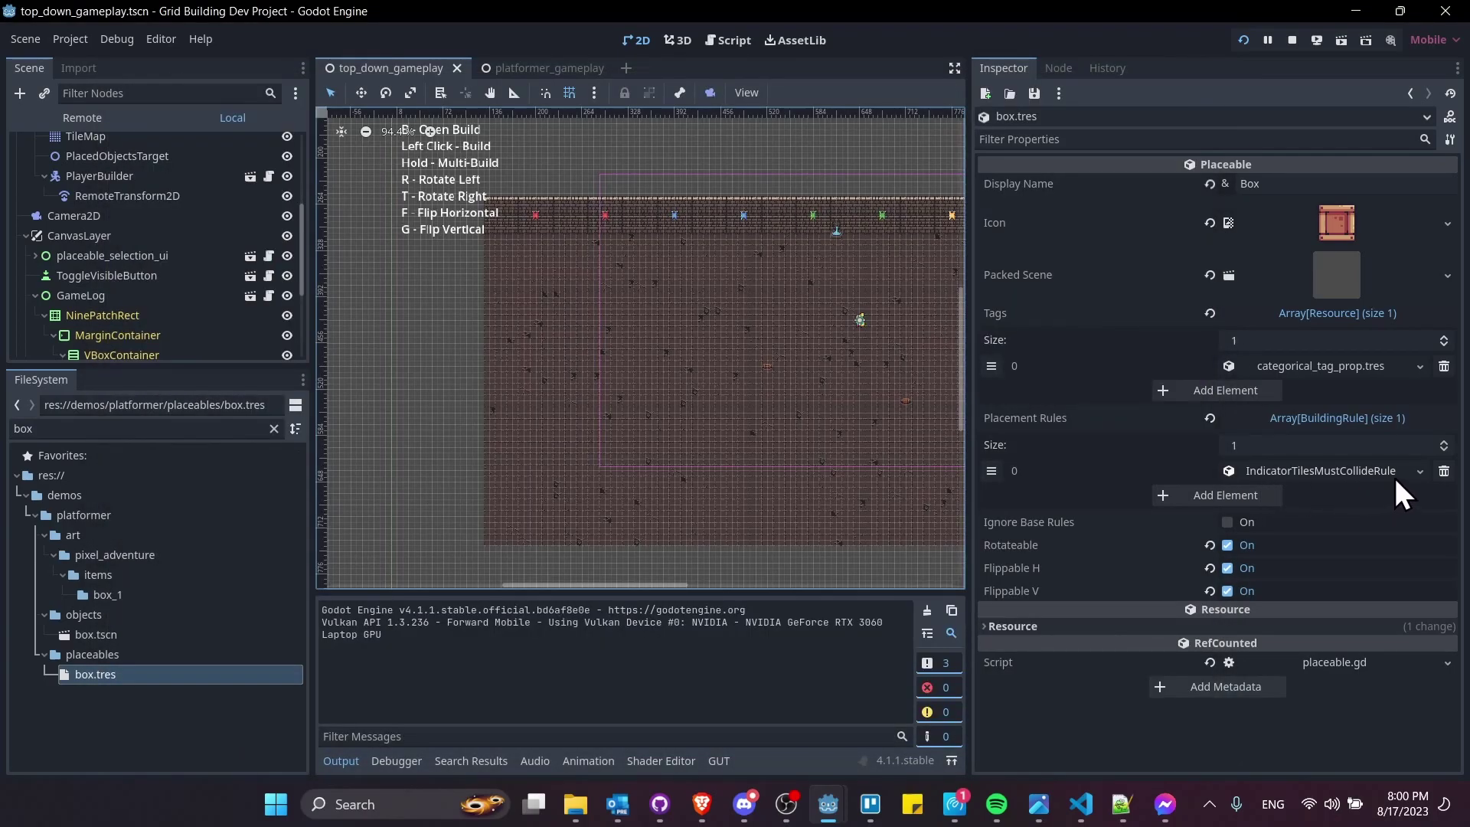
pyautogui.hotkey('alt', 'Tab')
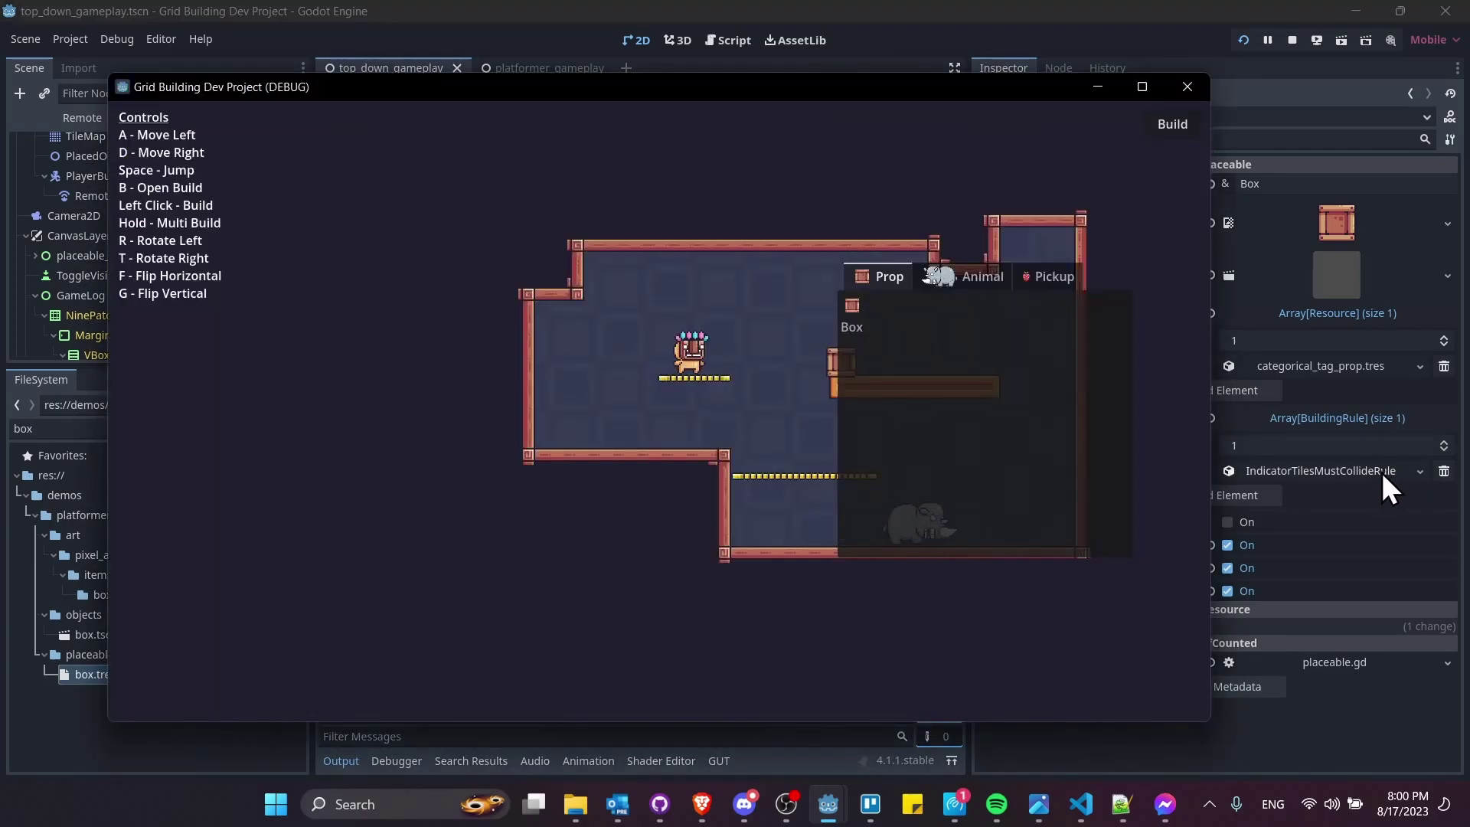
pyautogui.click(1340, 476)
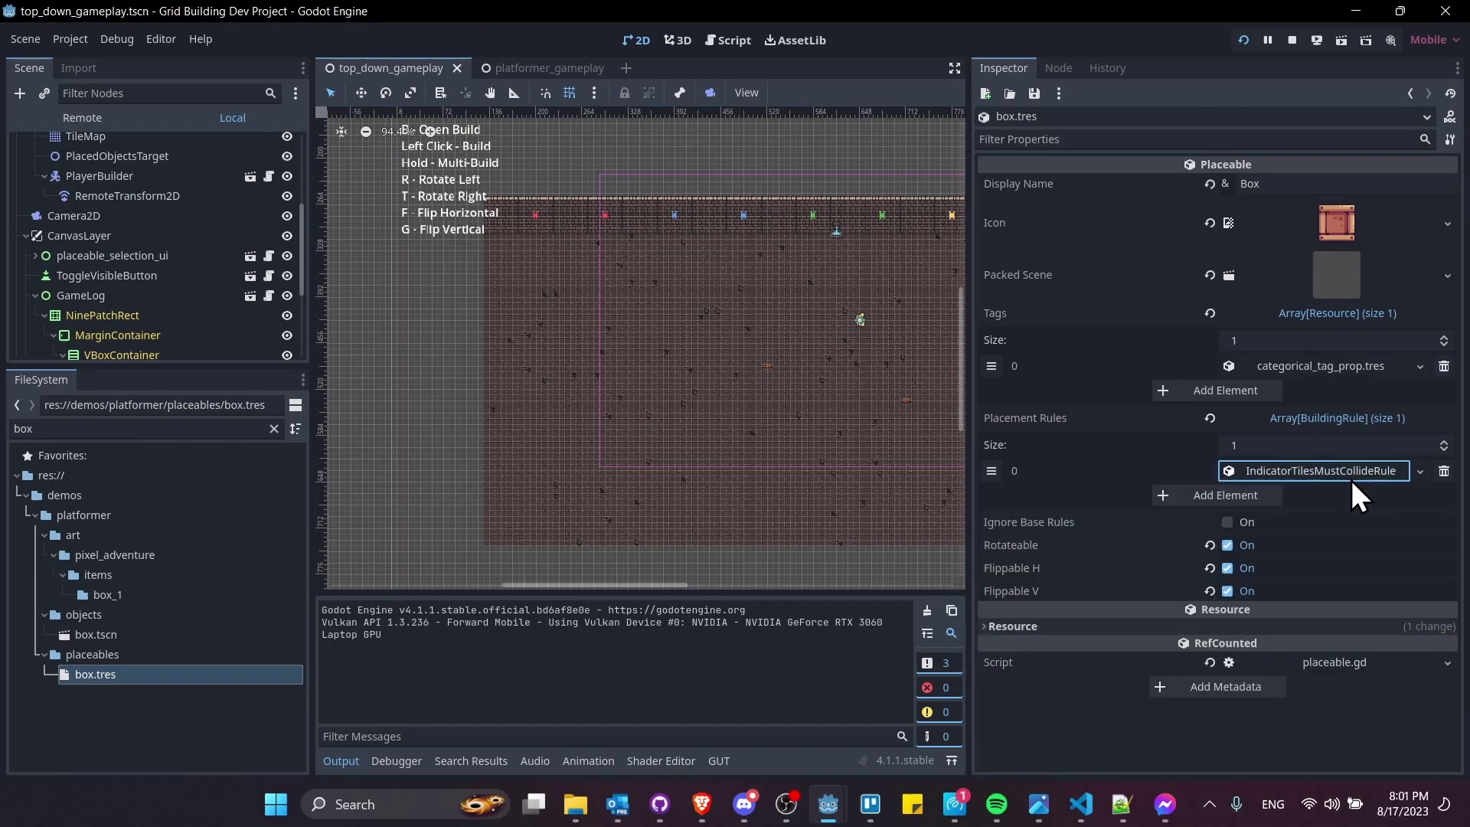
pyautogui.hotkey('alt', 'Tab')
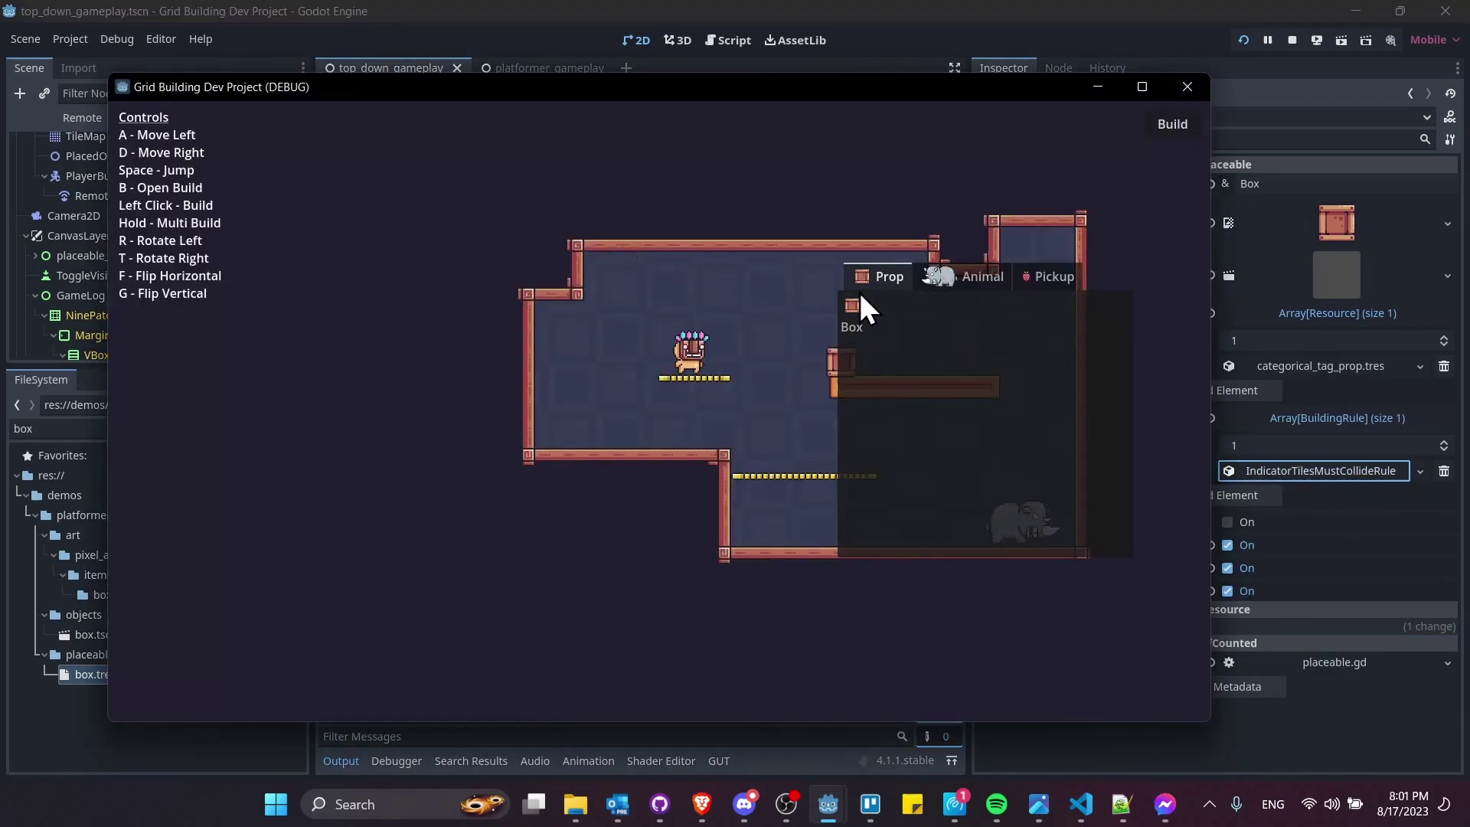
# Choose Box and stack five boxes in a column on the floor
pyautogui.click(880, 311)
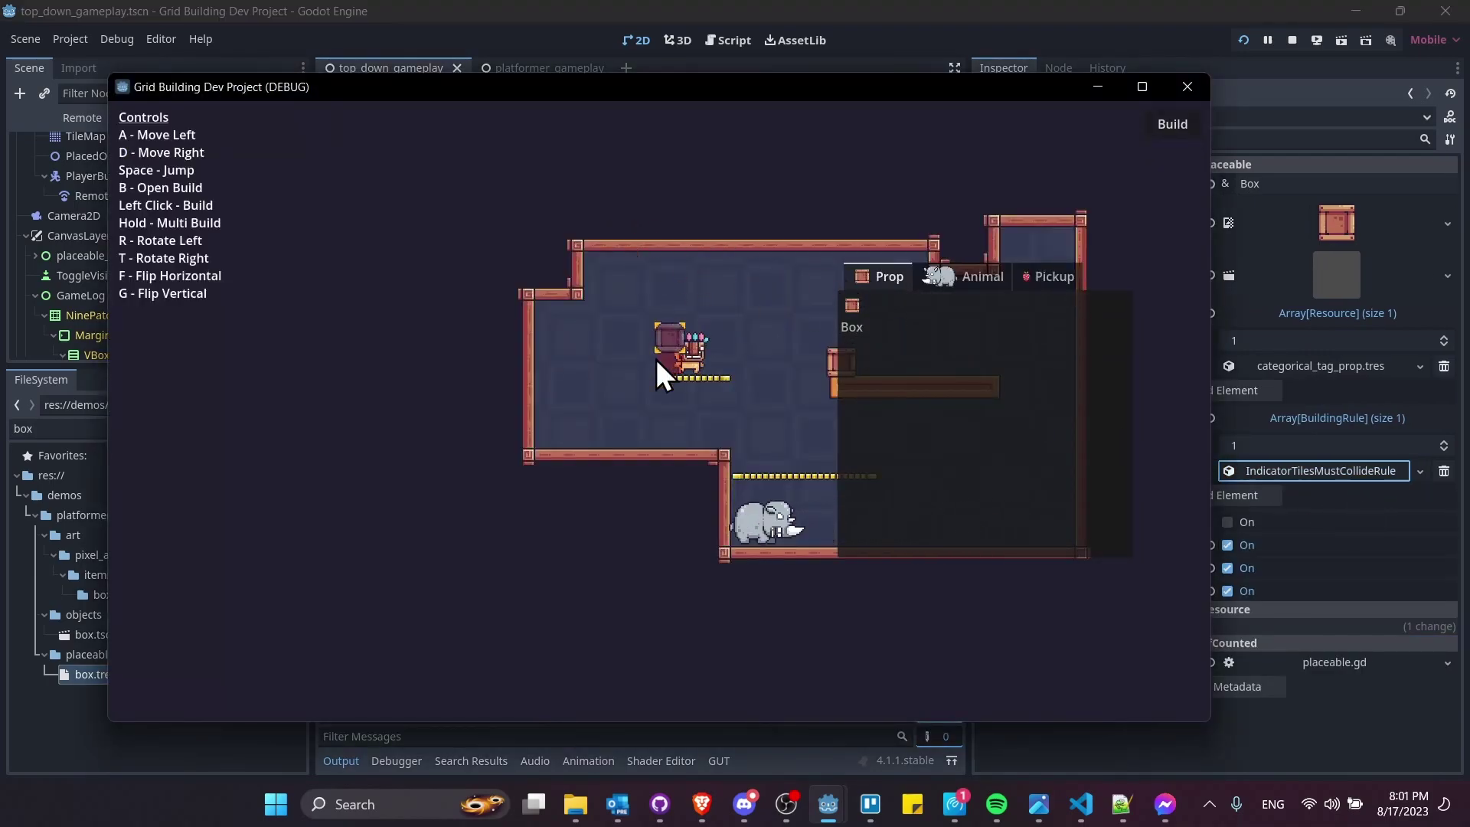
pyautogui.click(595, 438)
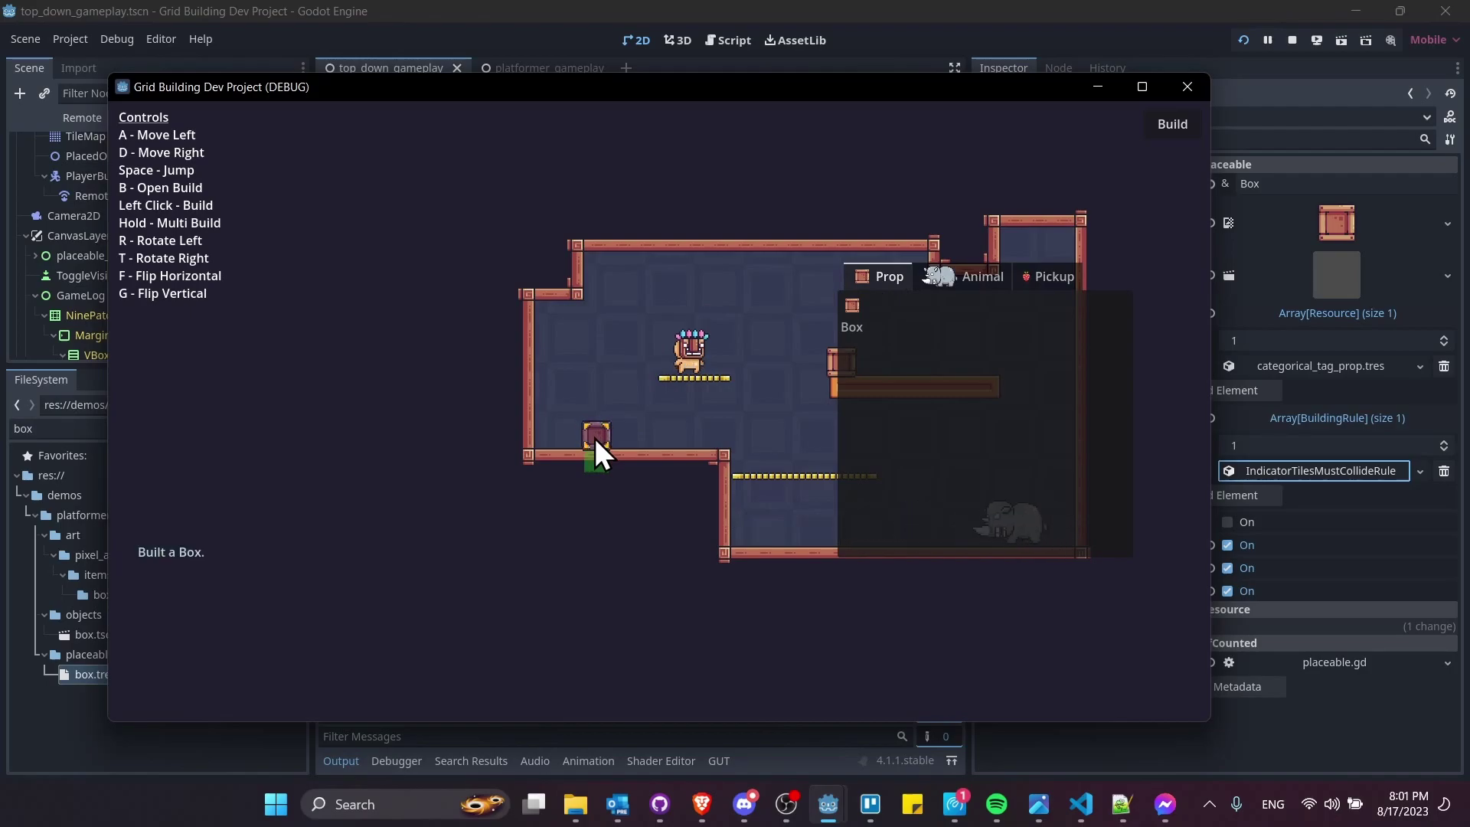
pyautogui.click(599, 401)
pyautogui.click(603, 379)
pyautogui.click(606, 352)
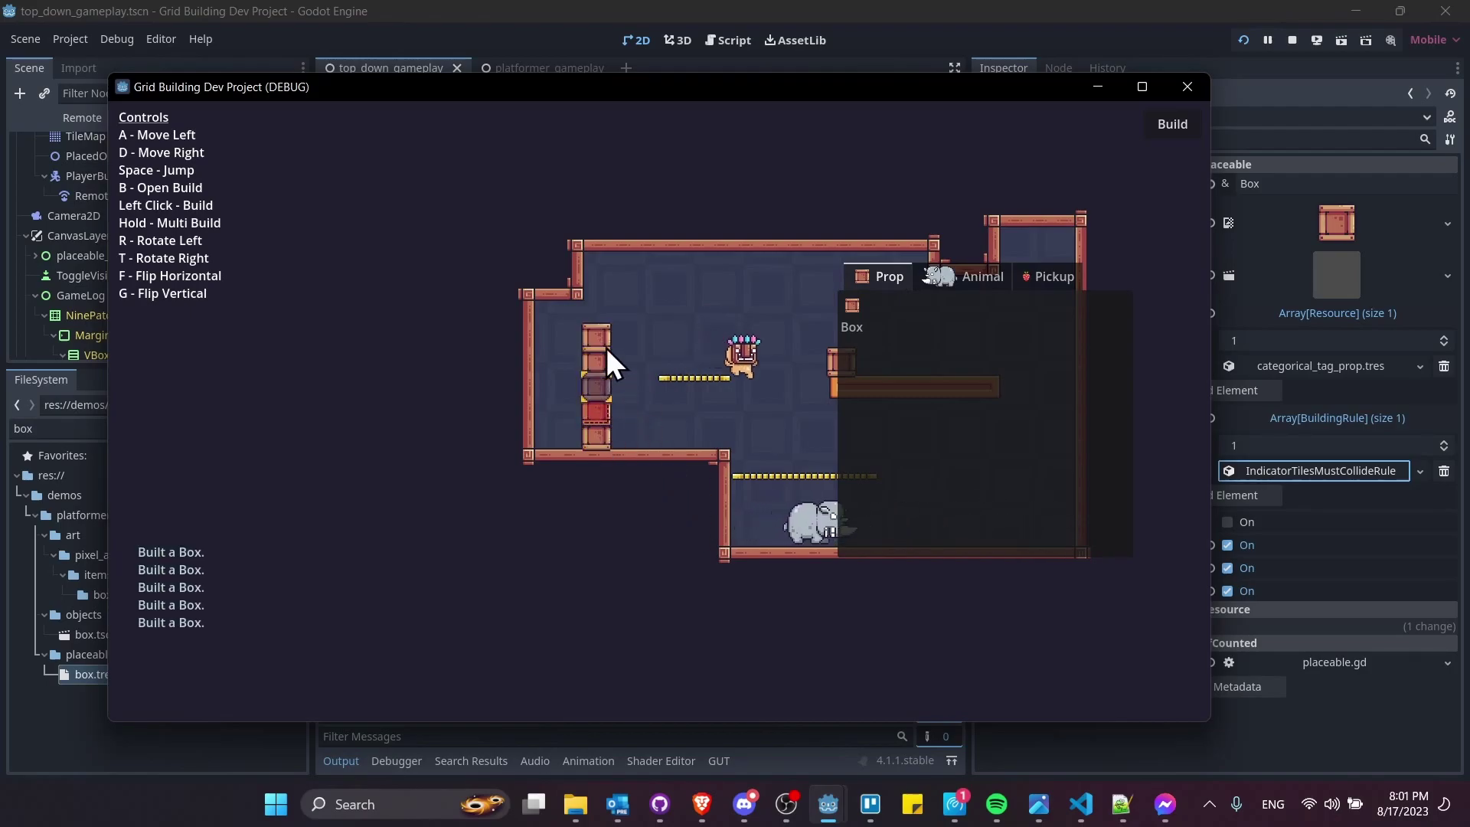
pyautogui.click(626, 333)
# Walk the player under the box preview; building there fails on a placement collision
pyautogui.press('b')
pyautogui.press('a')
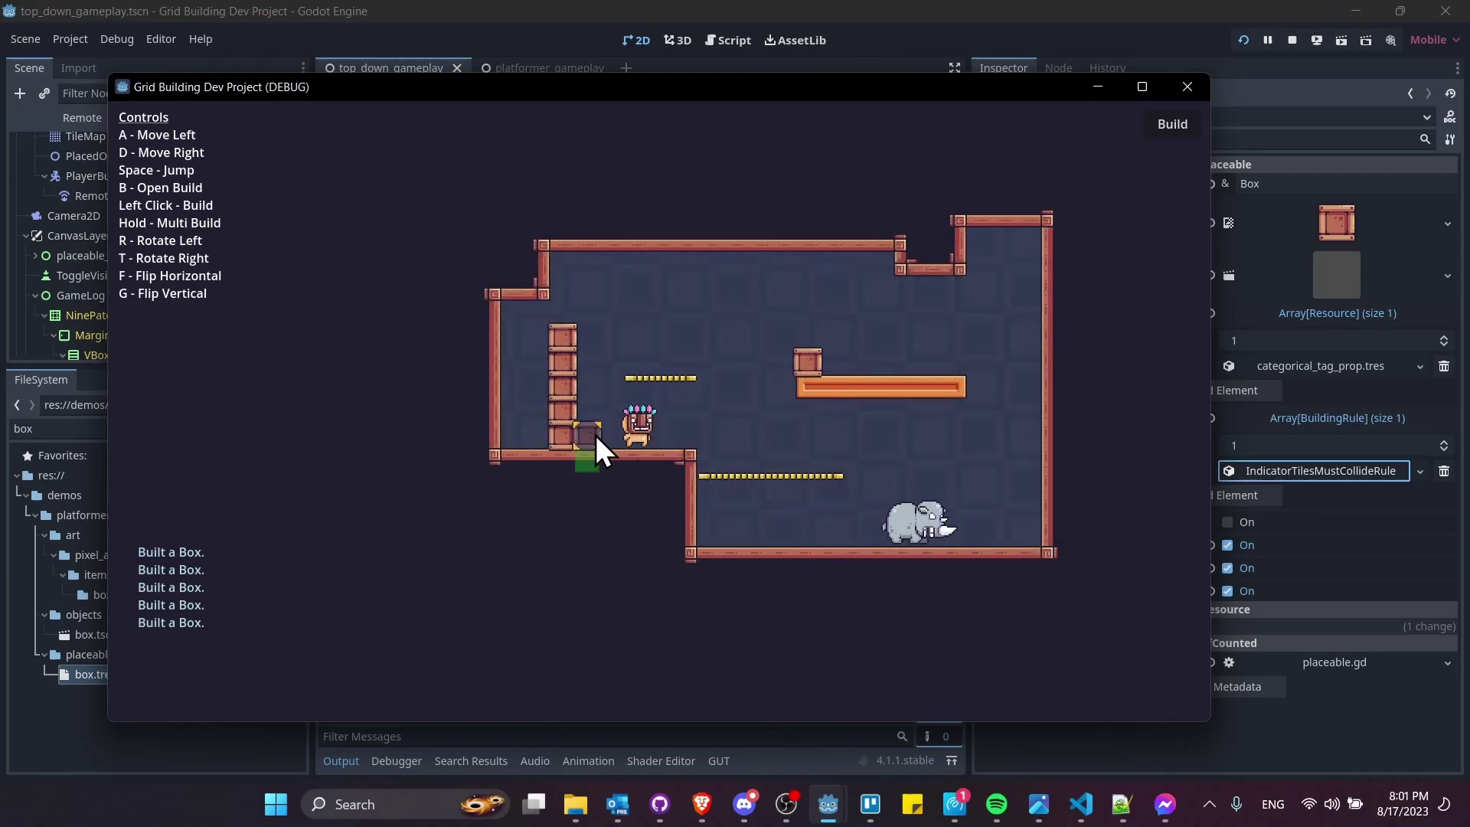
pyautogui.press('a')
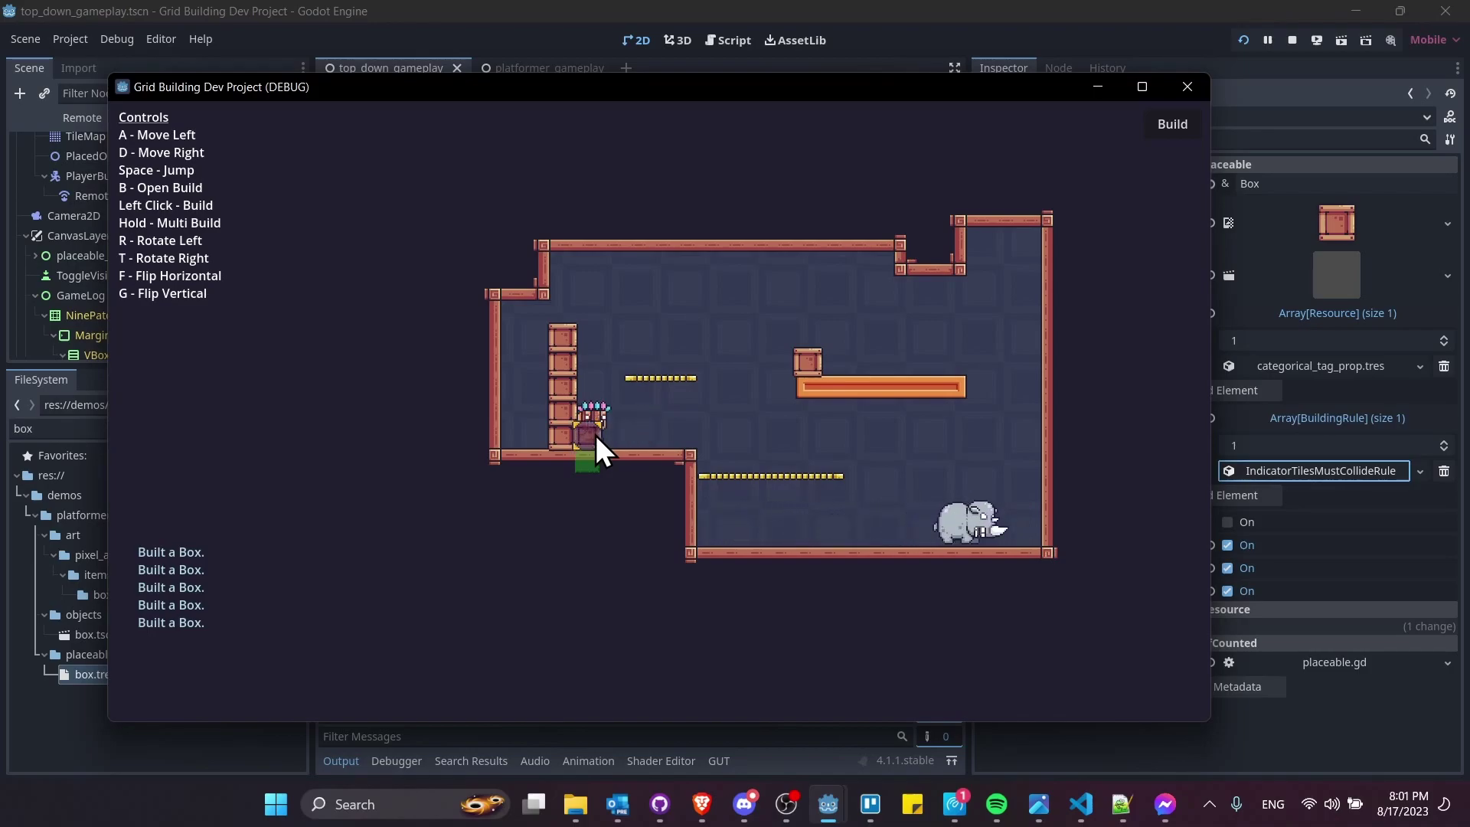
pyautogui.press('d')
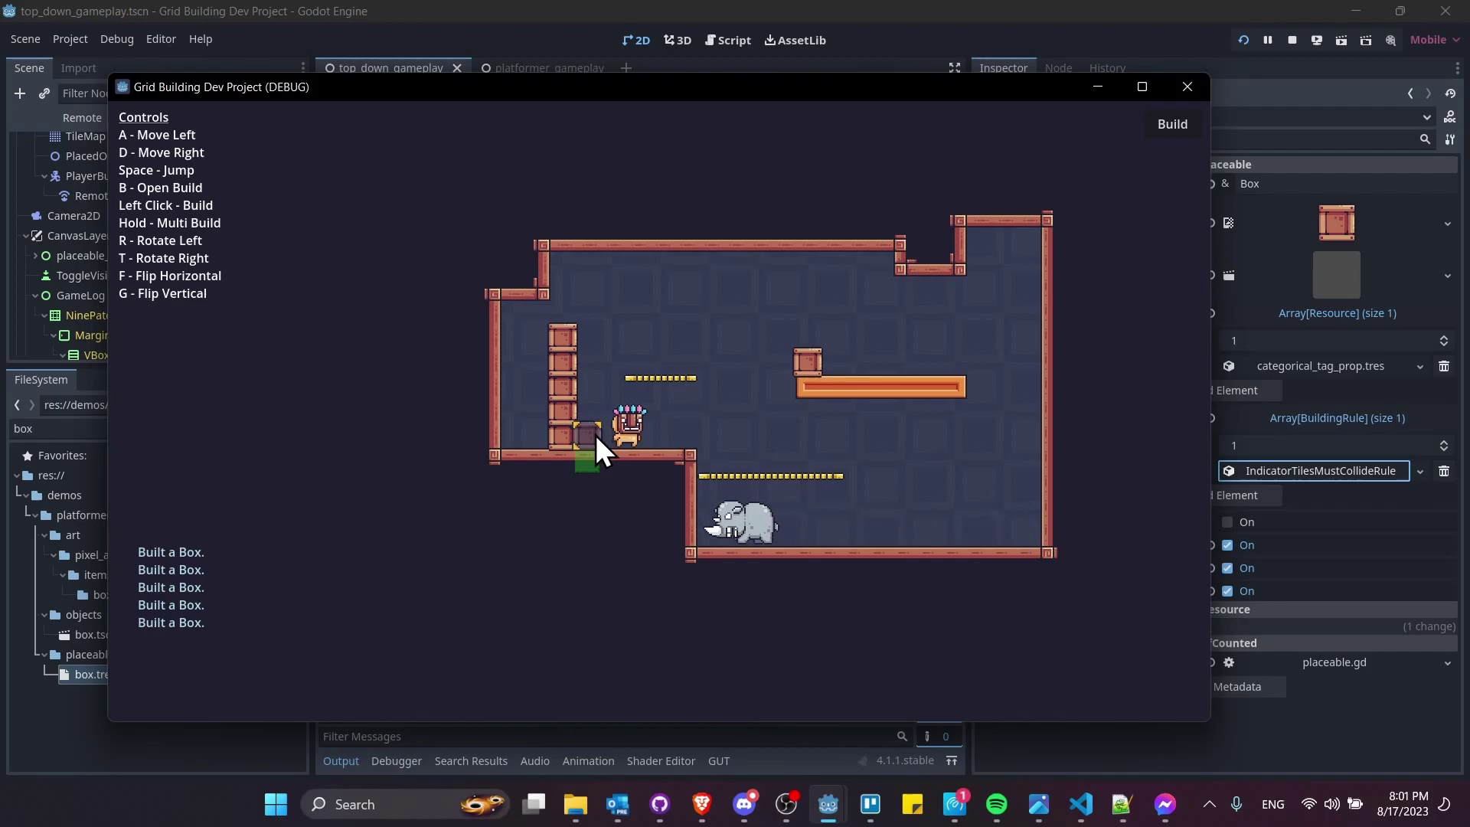
pyautogui.press('a')
pyautogui.click(596, 435)
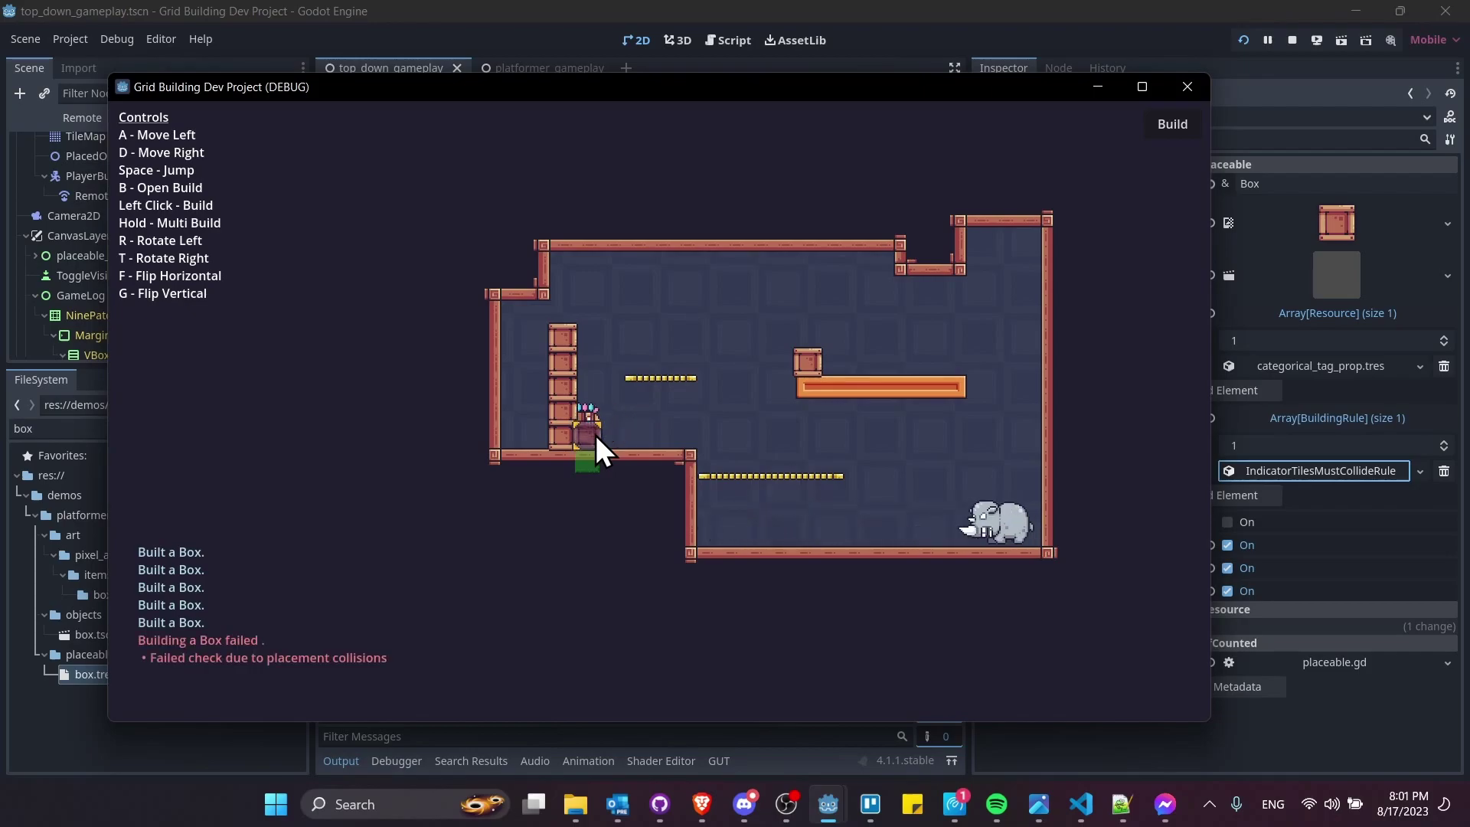
pyautogui.press('d')
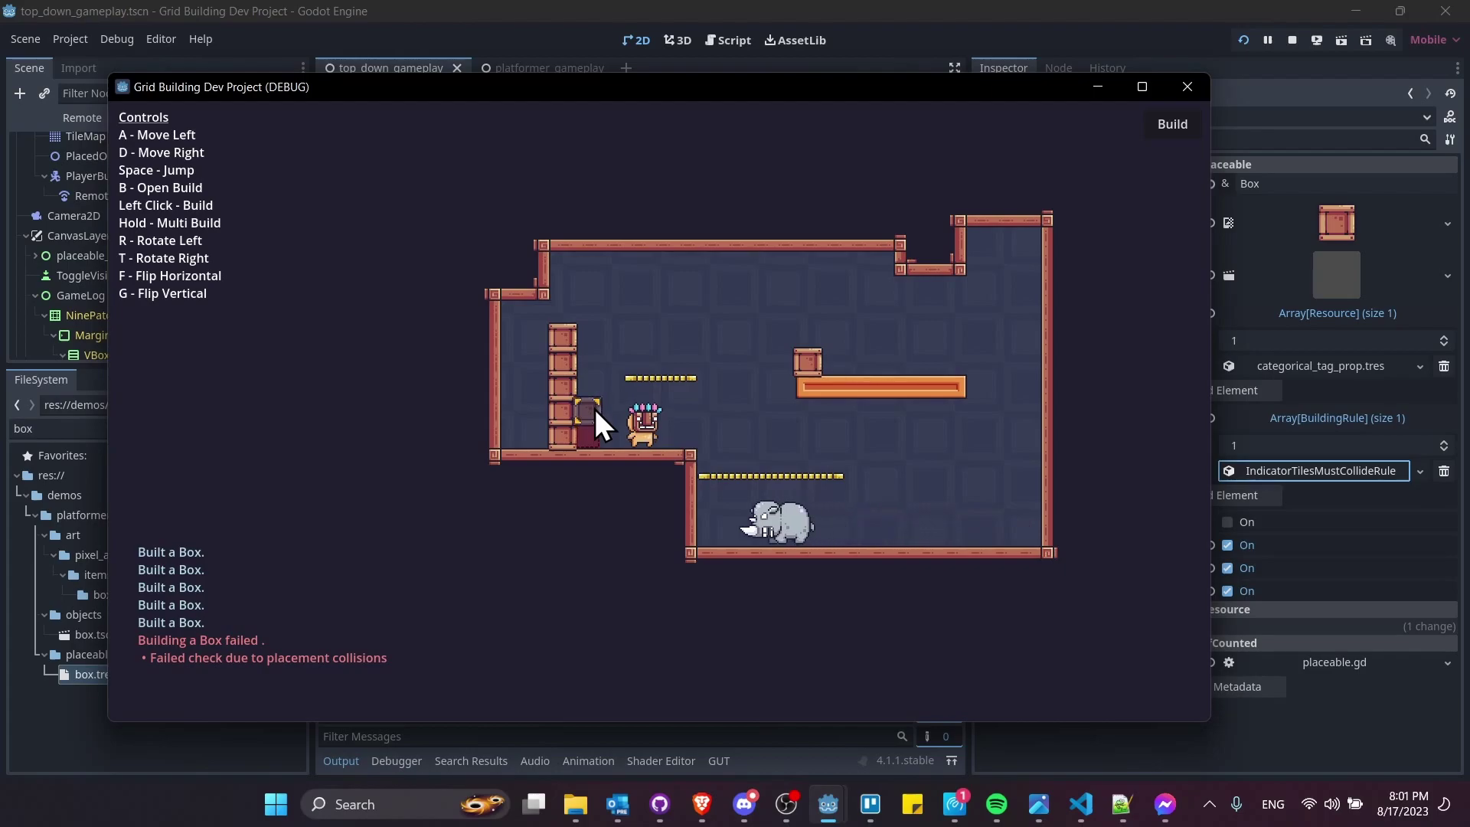
# Build a box on the freed floor tile and start a second column beside the stack
pyautogui.click(596, 438)
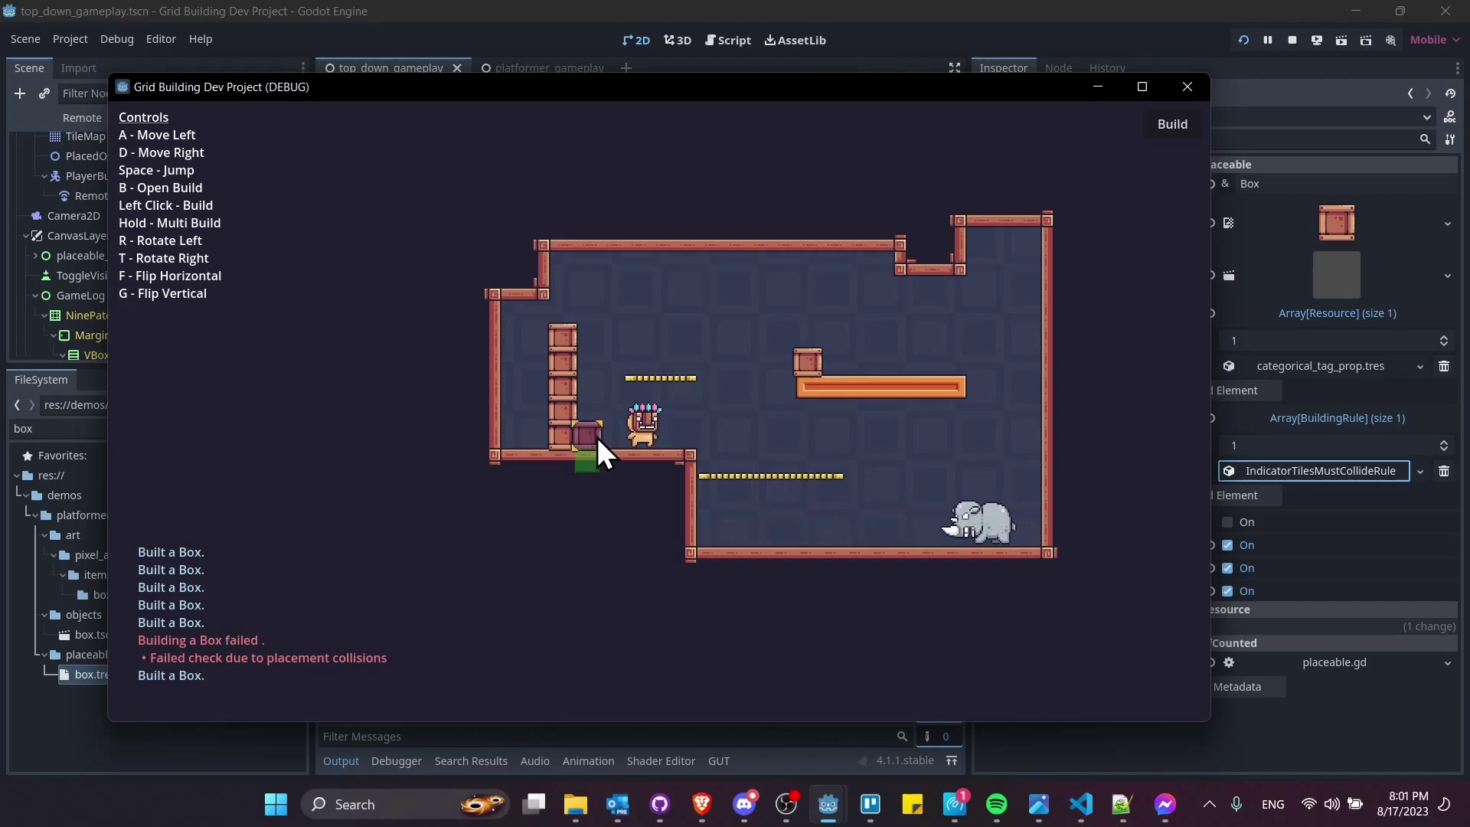
pyautogui.press('a')
pyautogui.press('space')
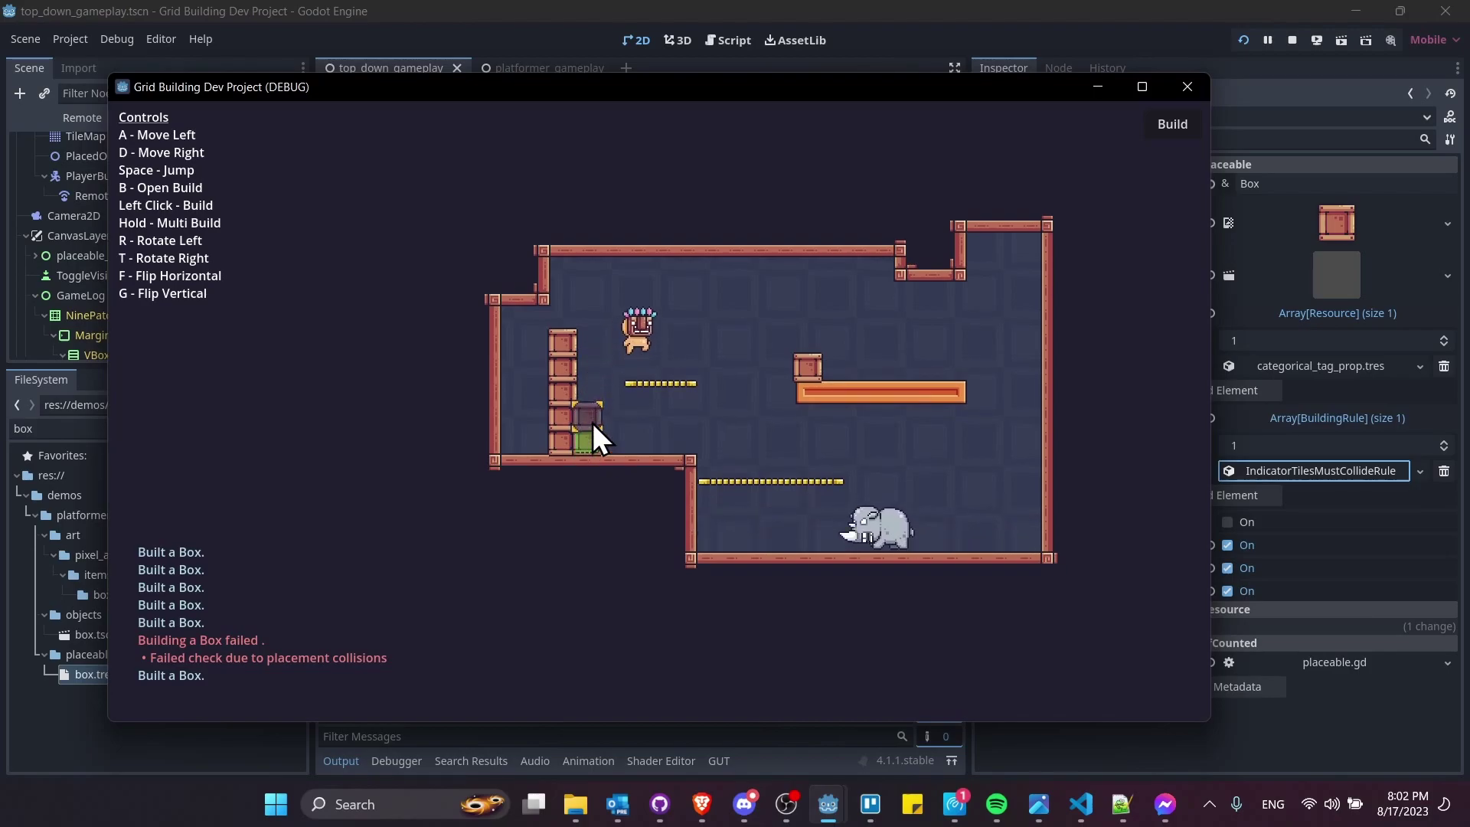
pyautogui.click(592, 423)
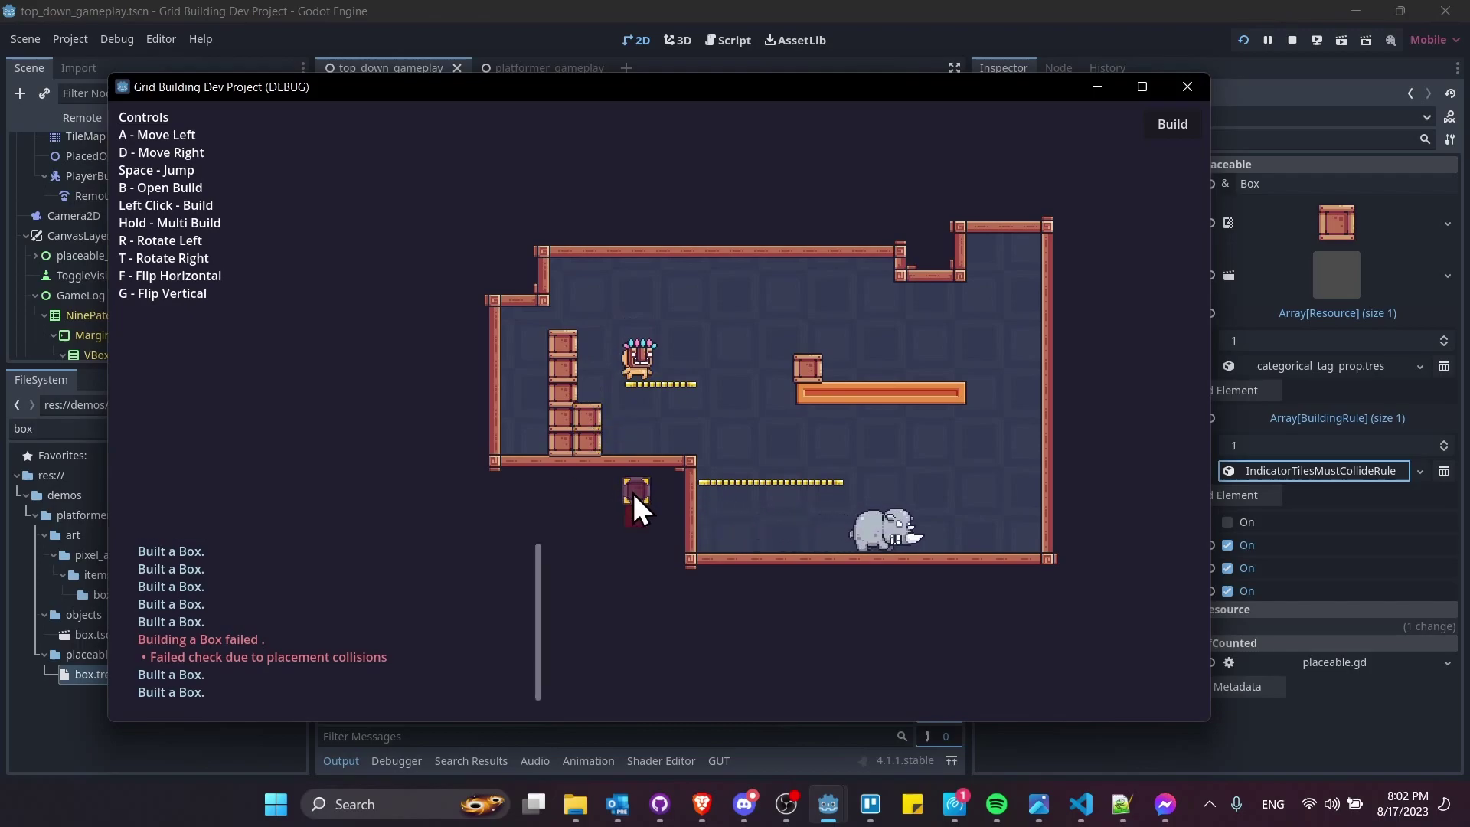
pyautogui.click(590, 393)
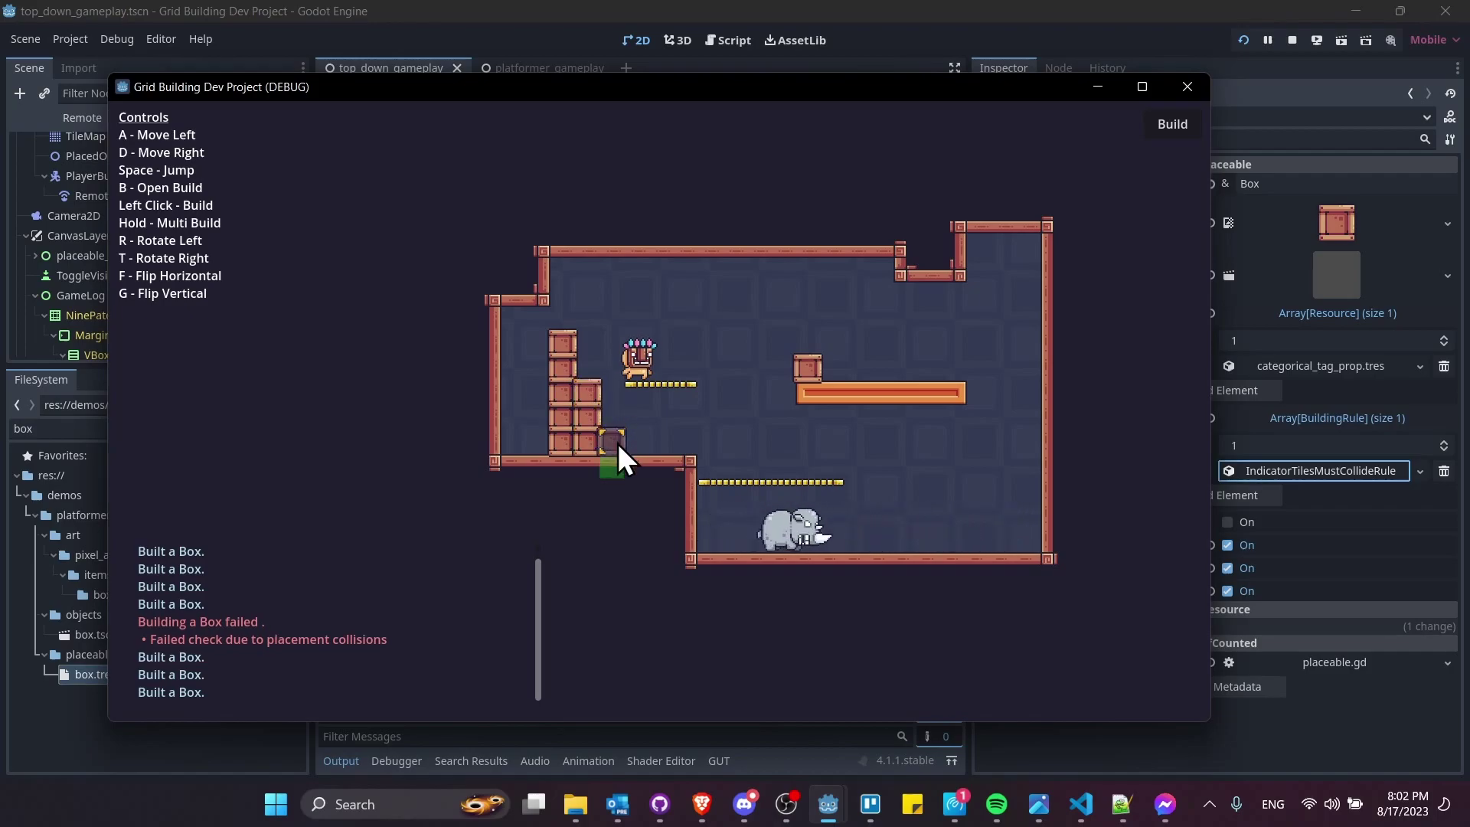
# Add more boxes beside the stack, including a third column's second row, forming a staircase
pyautogui.click(620, 441)
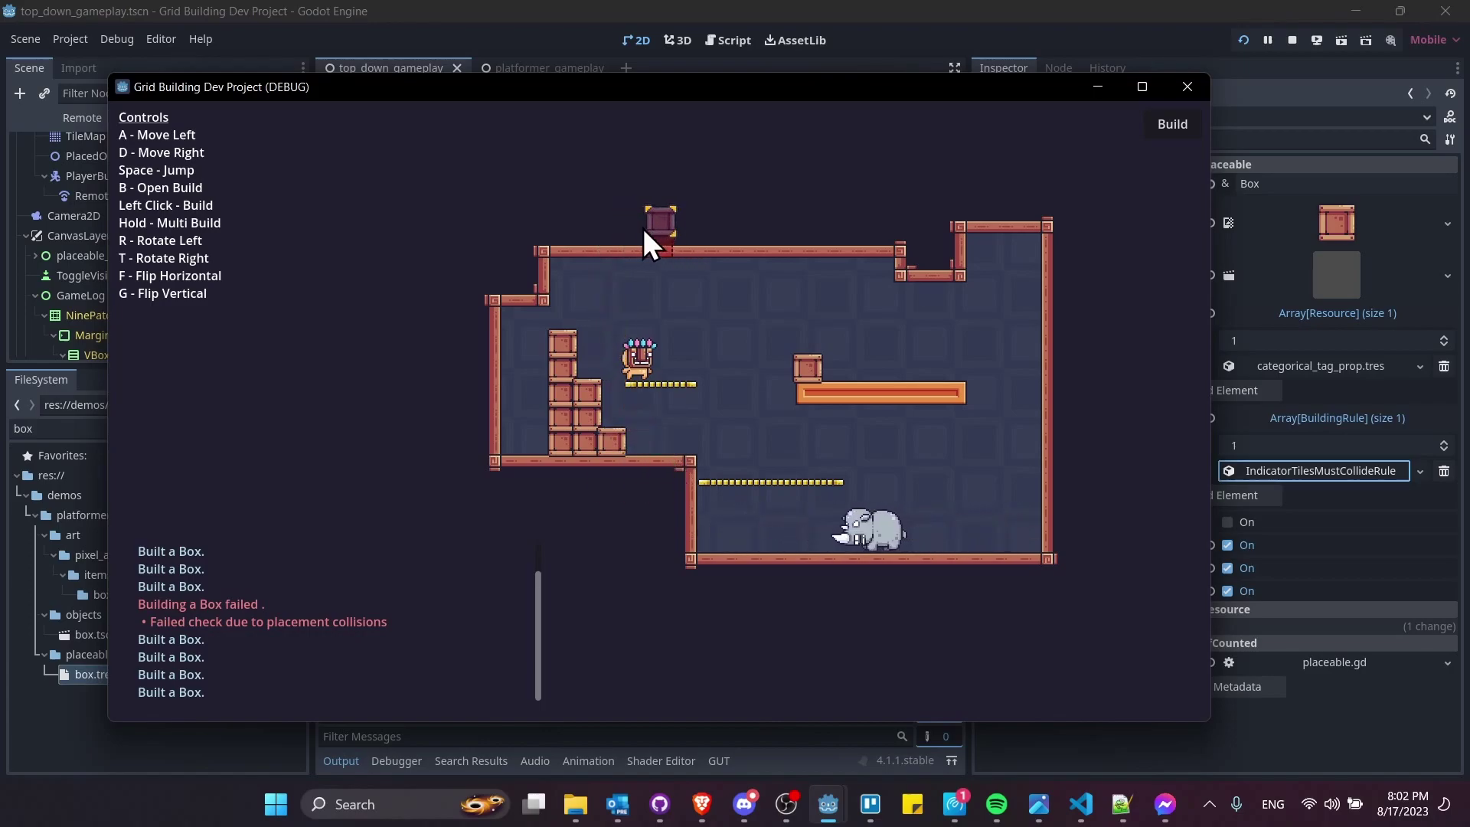
pyautogui.click(648, 444)
pyautogui.click(634, 421)
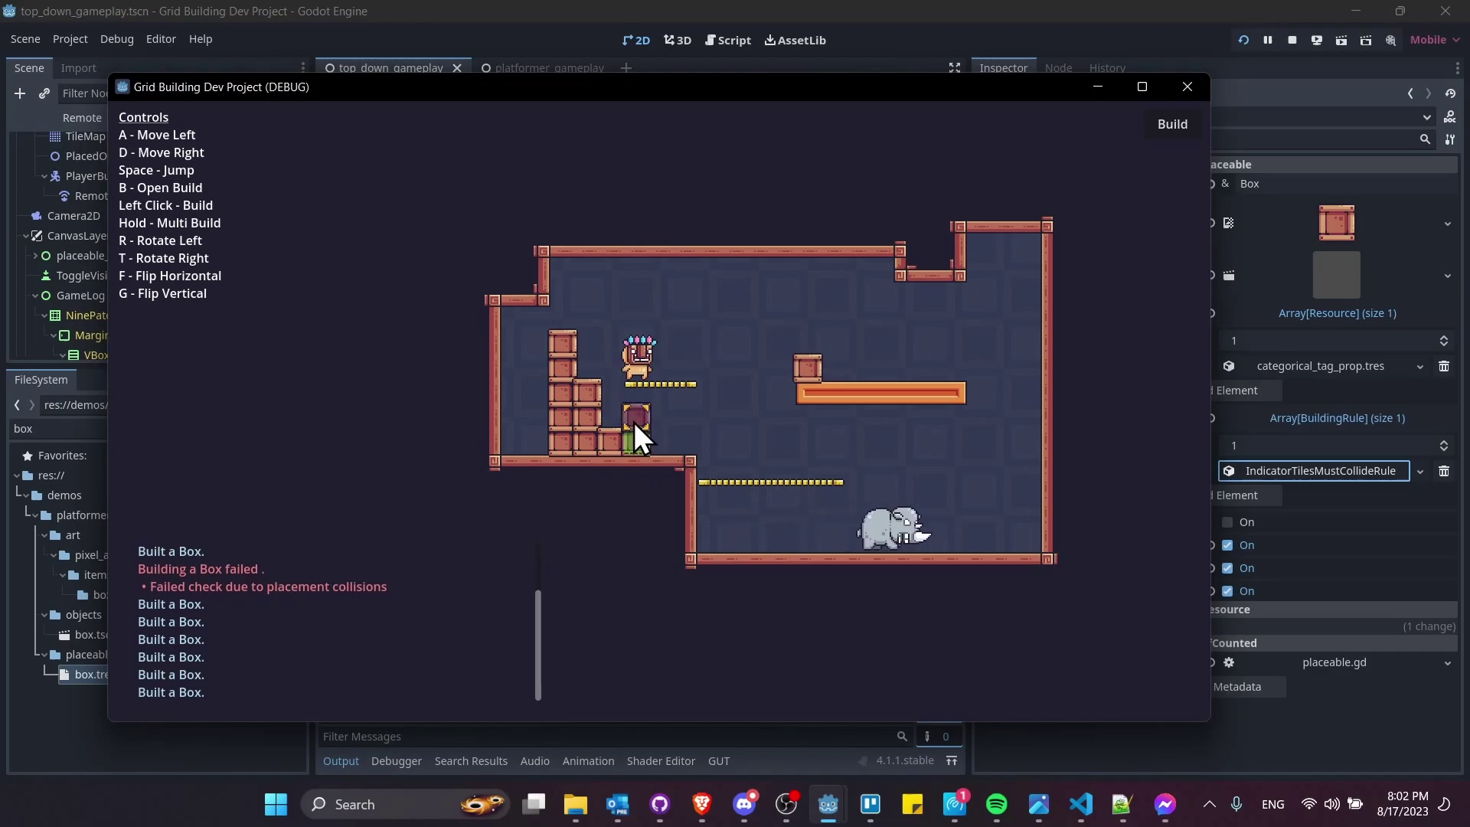
pyautogui.click(614, 417)
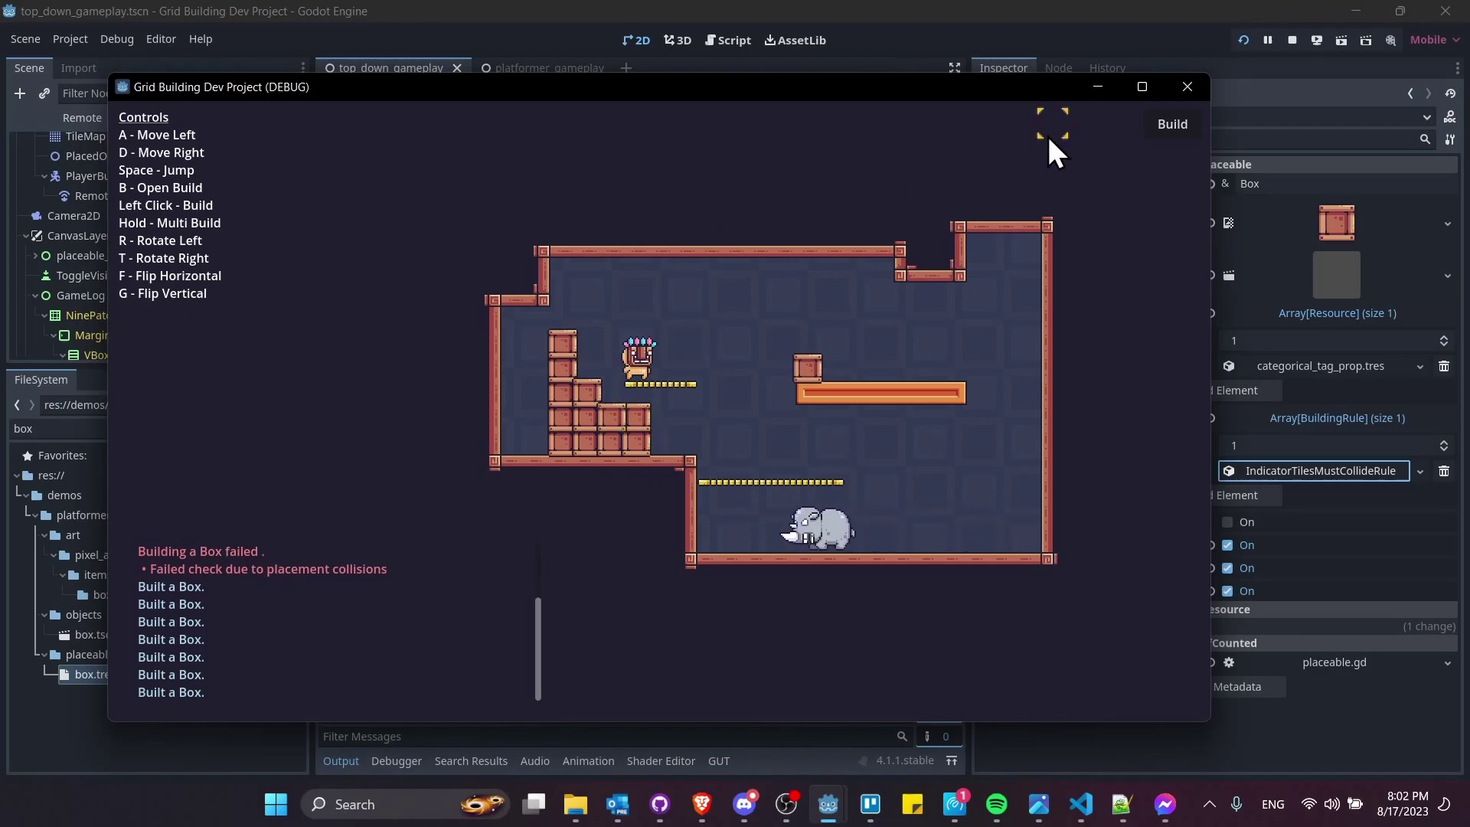
# Stop the game and open the Tile Collision Indicator Scene, selecting its TileIsBuildableIndicator root
pyautogui.press('F8')
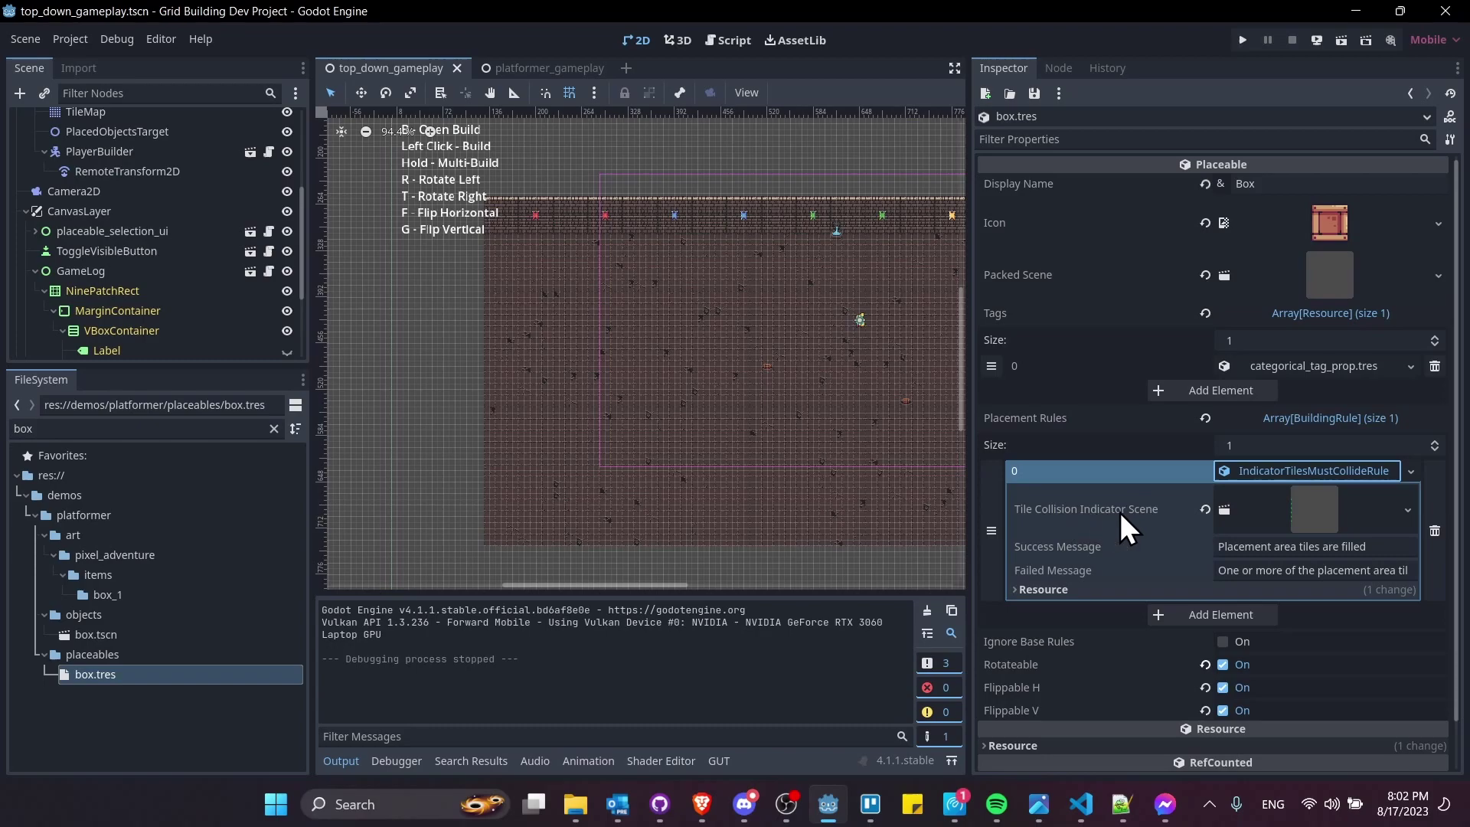
pyautogui.click(1274, 512)
pyautogui.click(1226, 545)
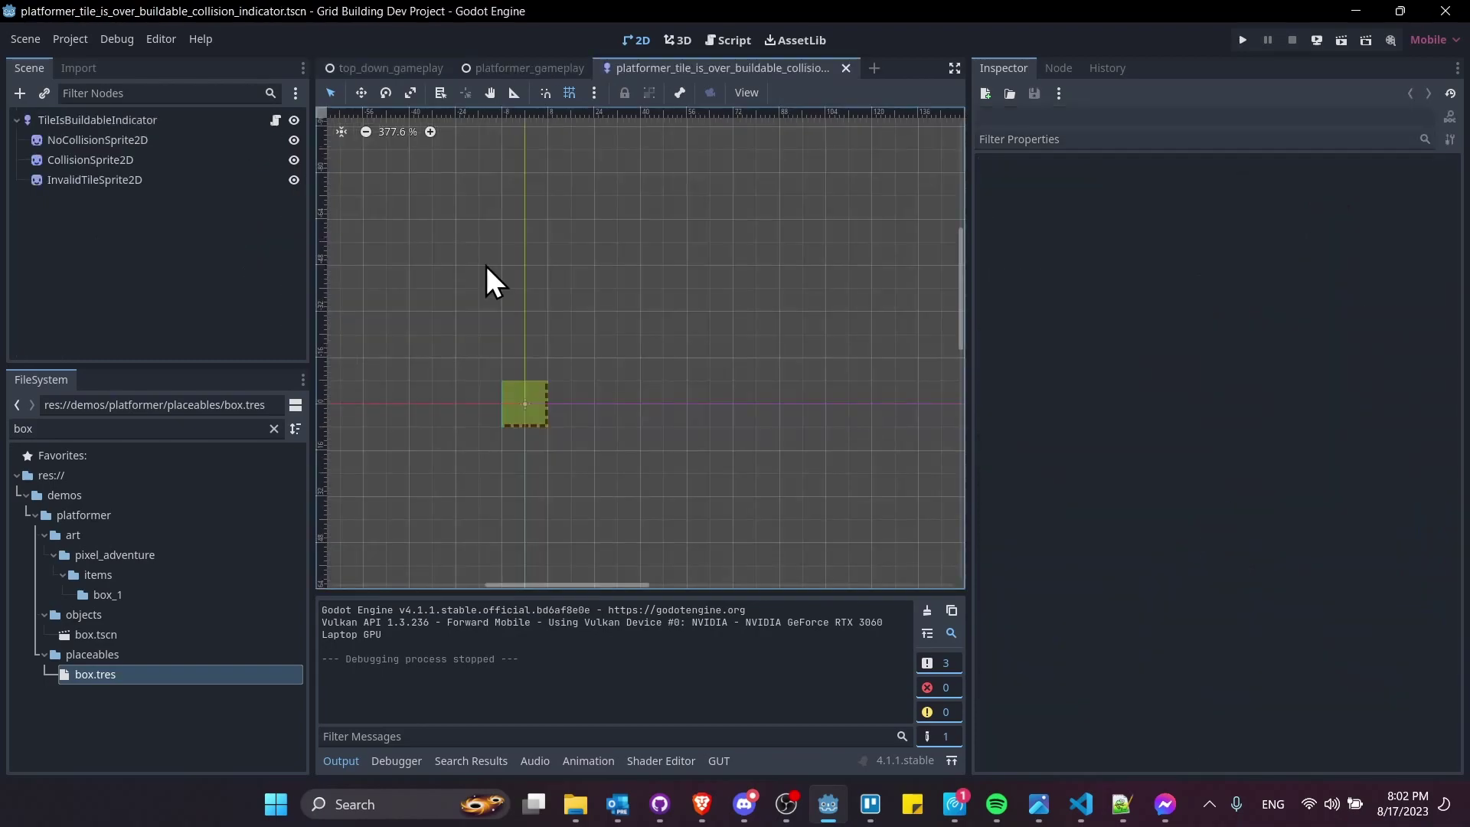
pyautogui.click(141, 121)
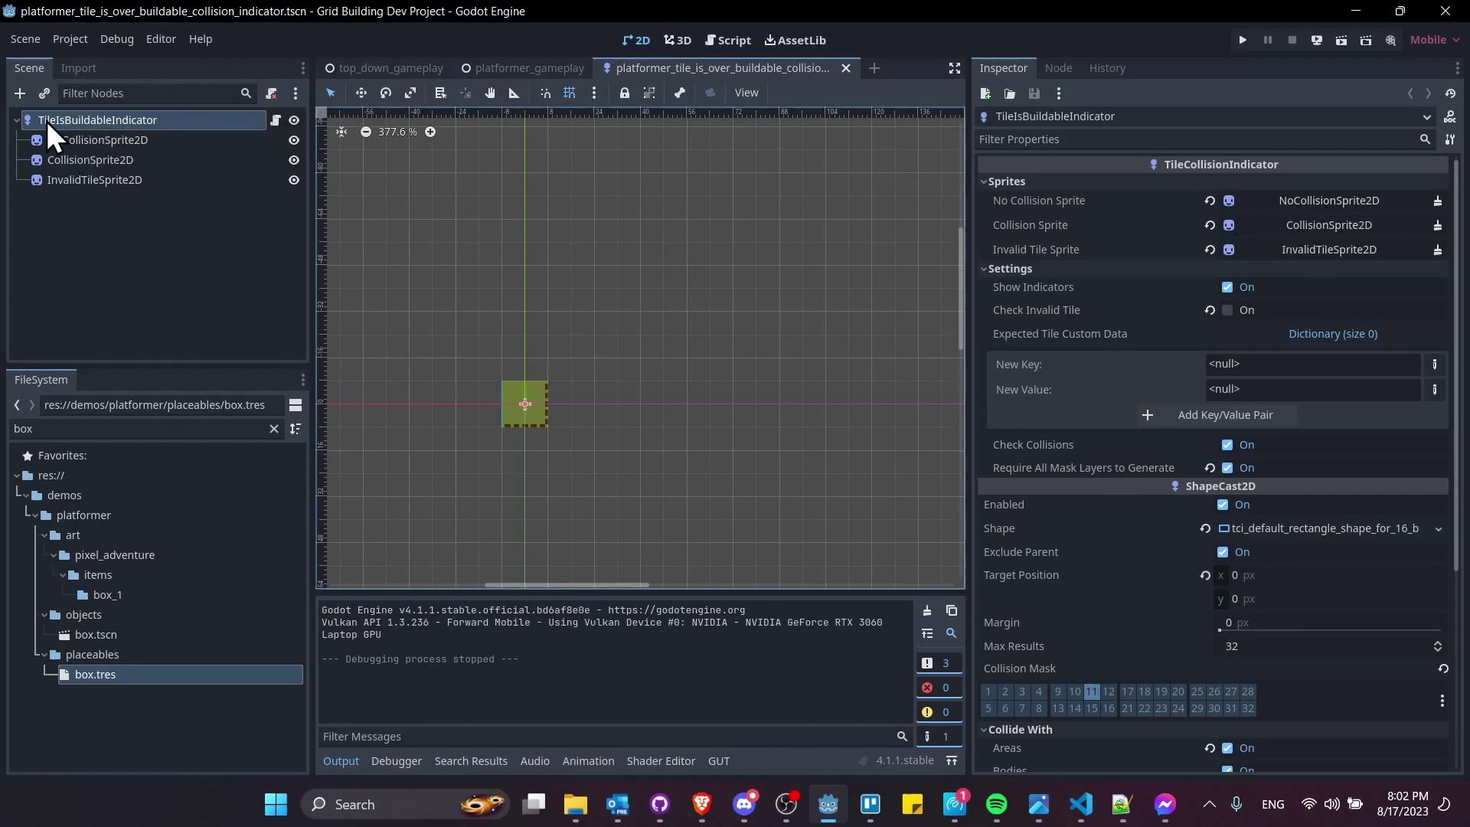
# Check the ShapeCast2D collision mask and bring up the named 2D physics layers
pyautogui.scroll(3, 516, 418)
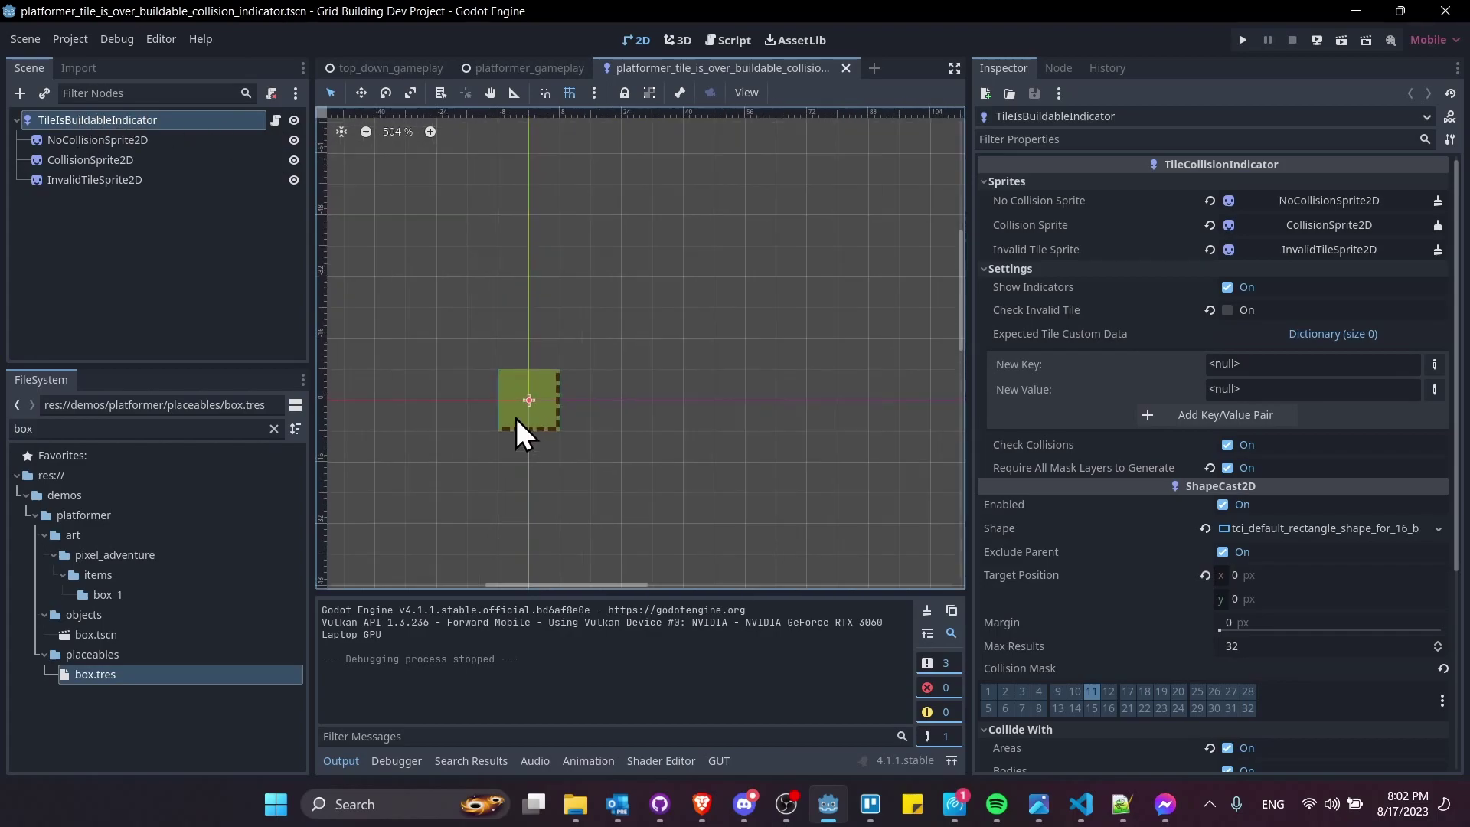
pyautogui.scroll(1, 516, 418)
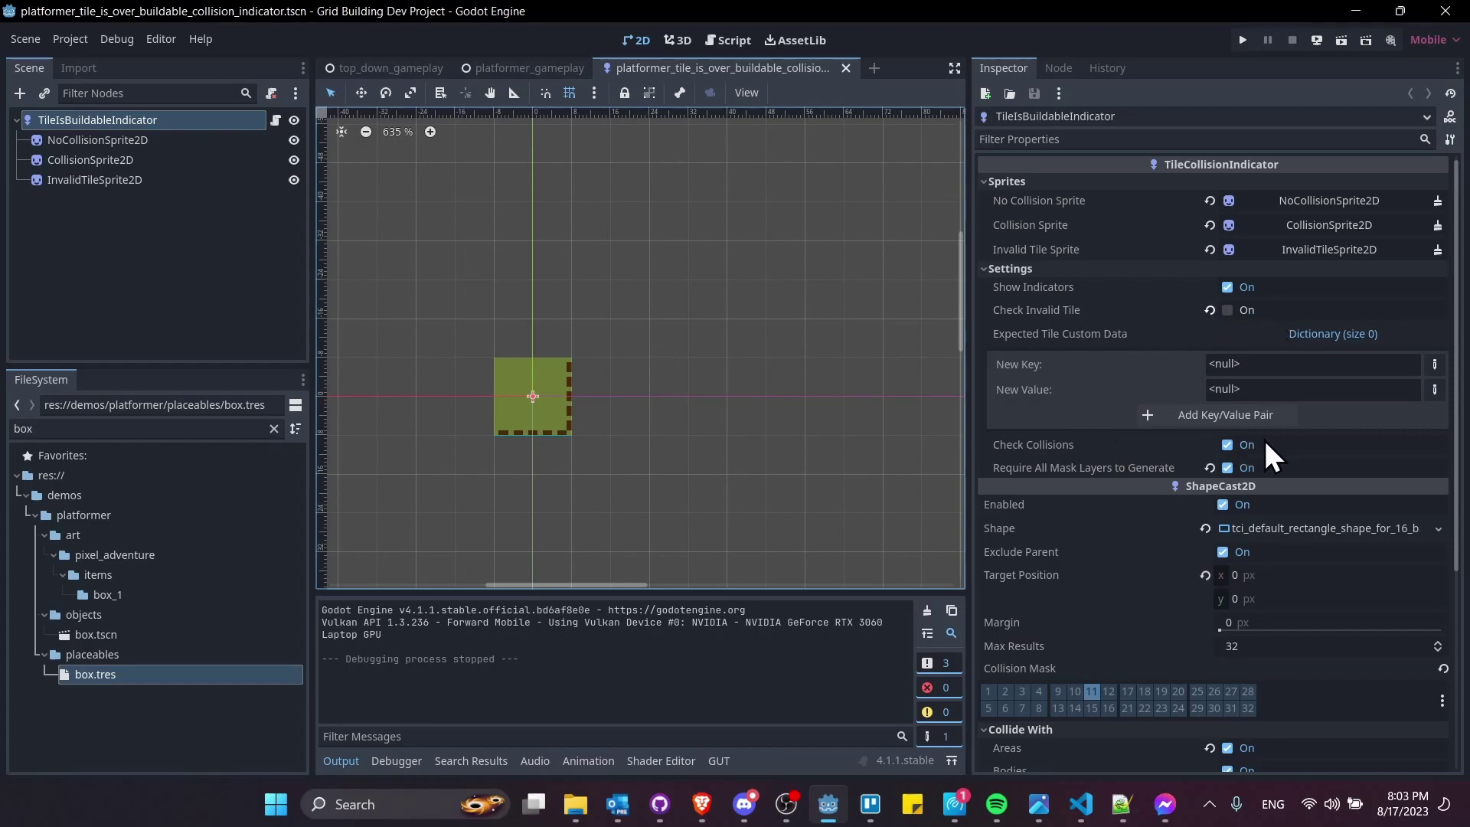
pyautogui.scroll(-2, 1256, 439)
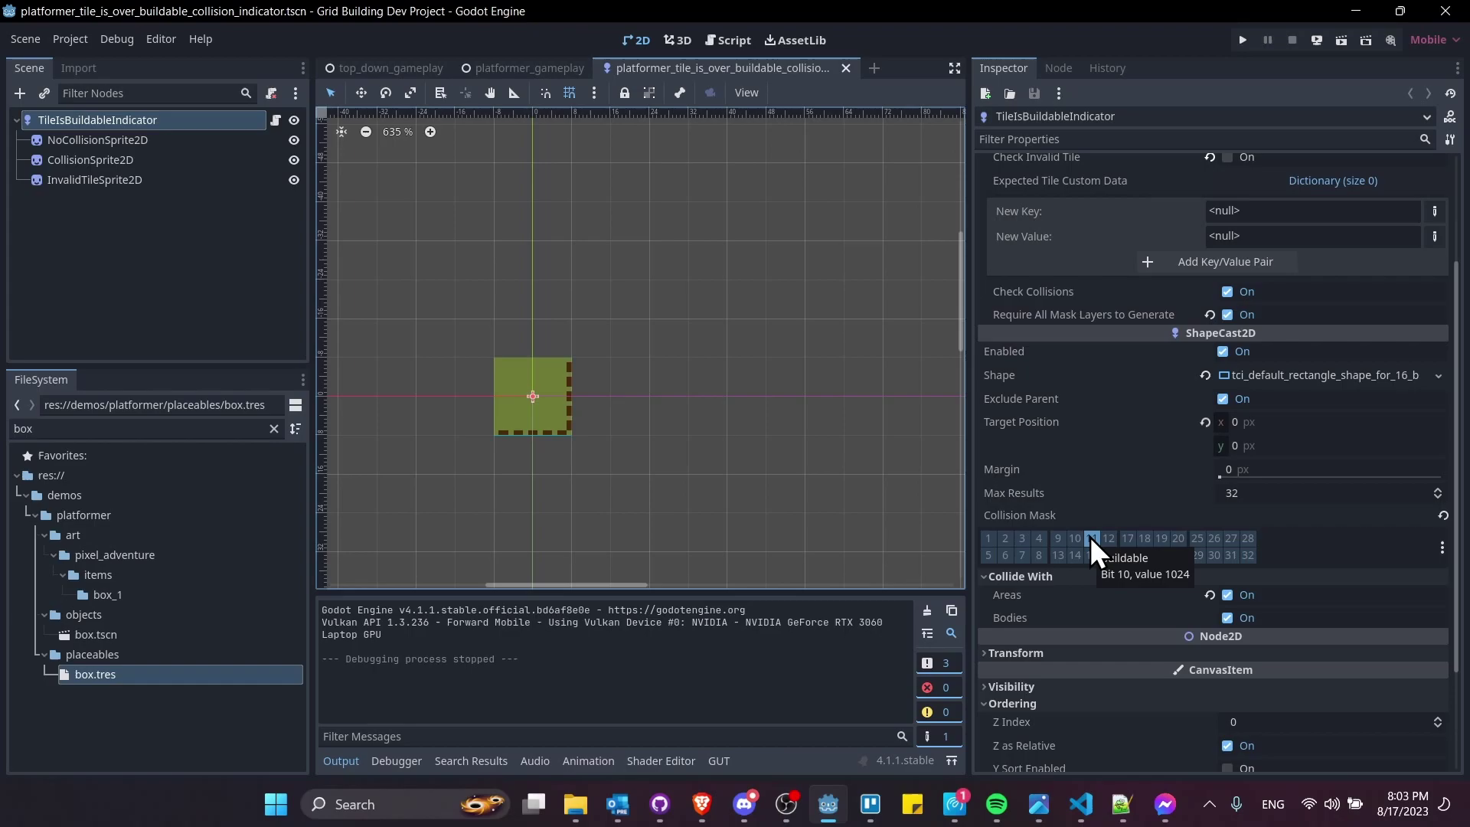
pyautogui.click(1442, 548)
# Name 2D physics layer 11 'Buildable', close Project Settings, and recentre the indicator view
pyautogui.click(1353, 655)
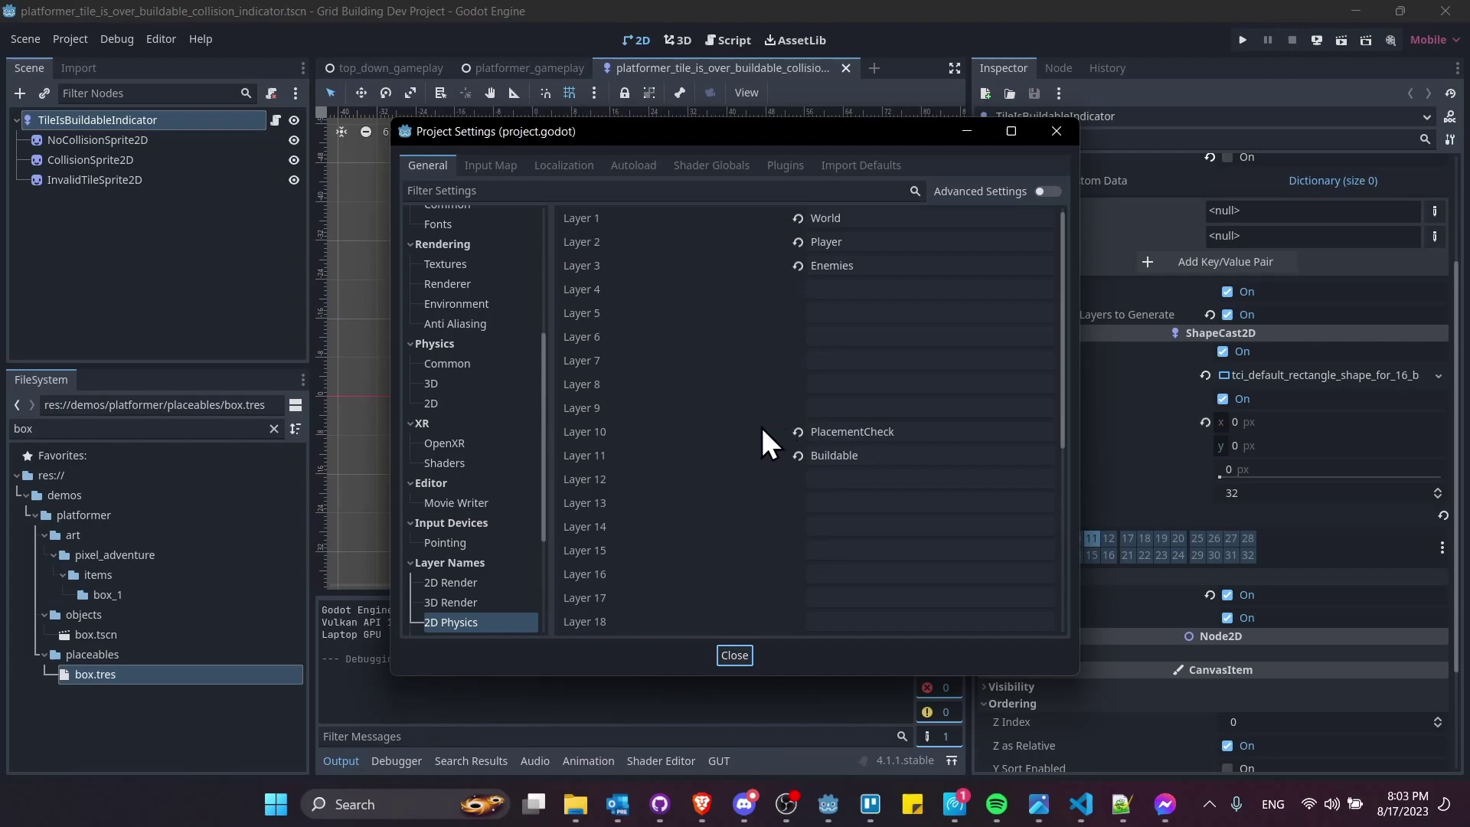
pyautogui.click(867, 219)
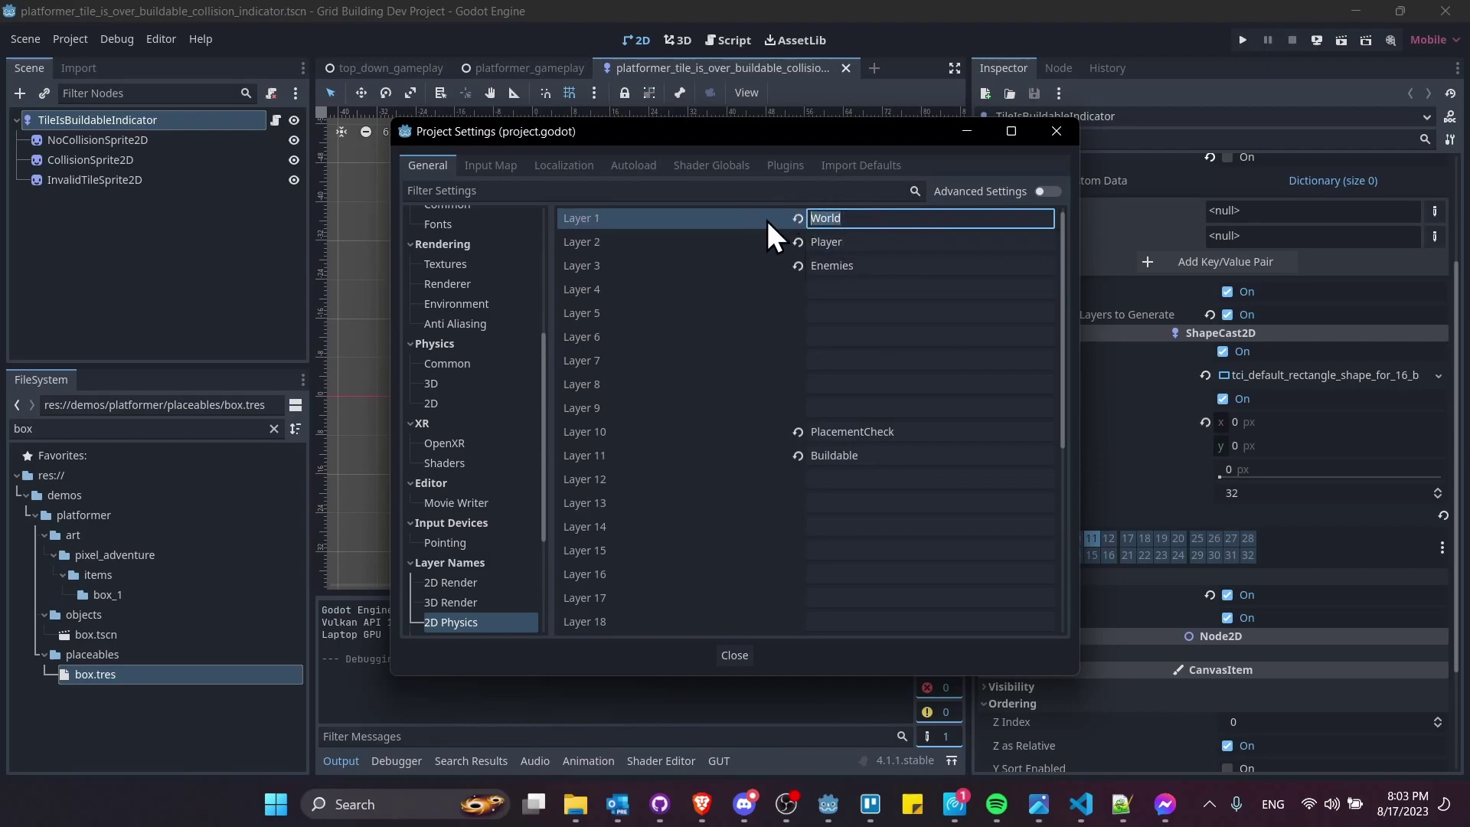
pyautogui.click(862, 242)
pyautogui.moveTo(884, 459); pyautogui.dragTo(790, 463)
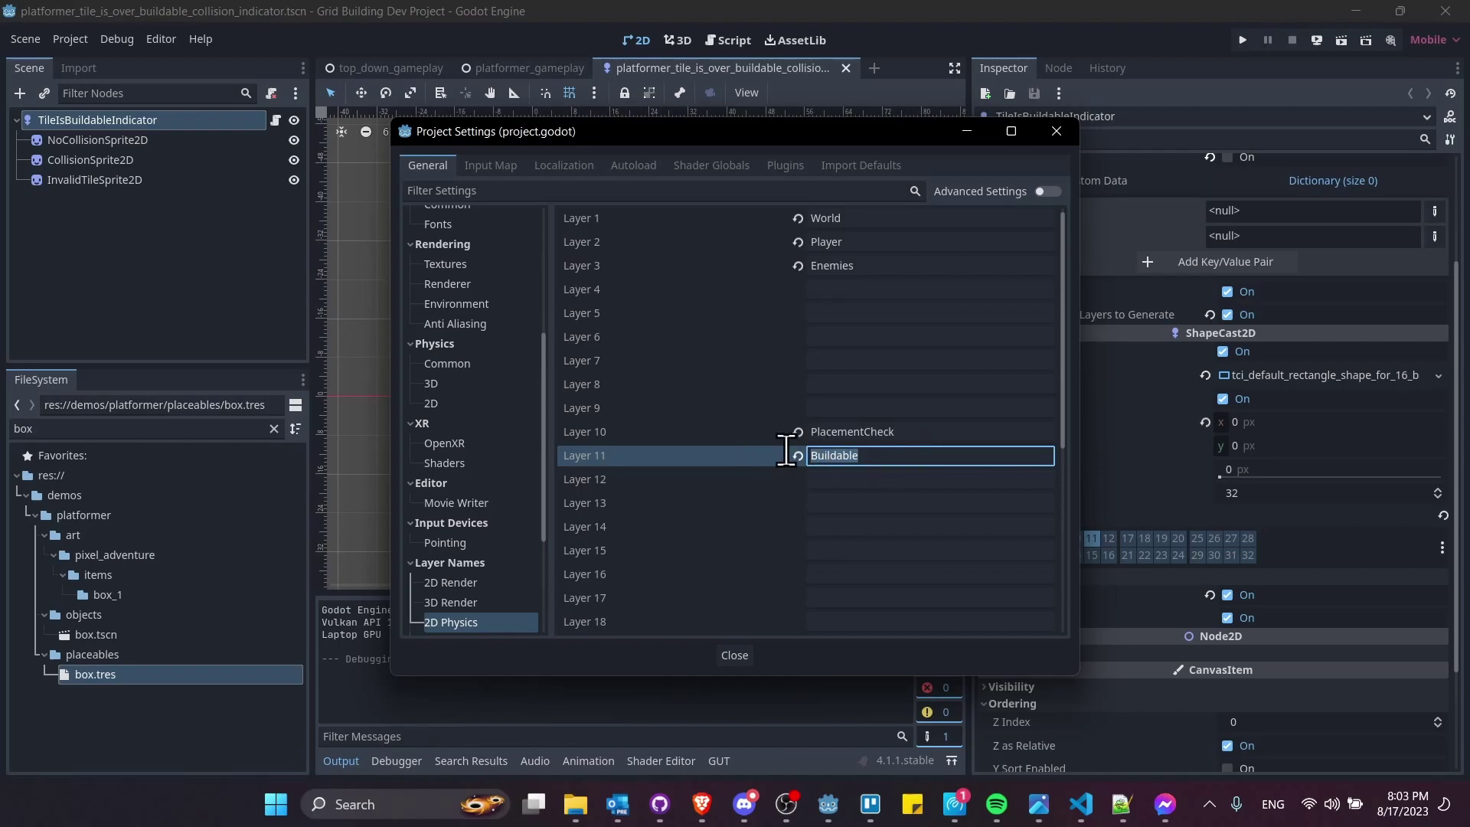
pyautogui.click(751, 656)
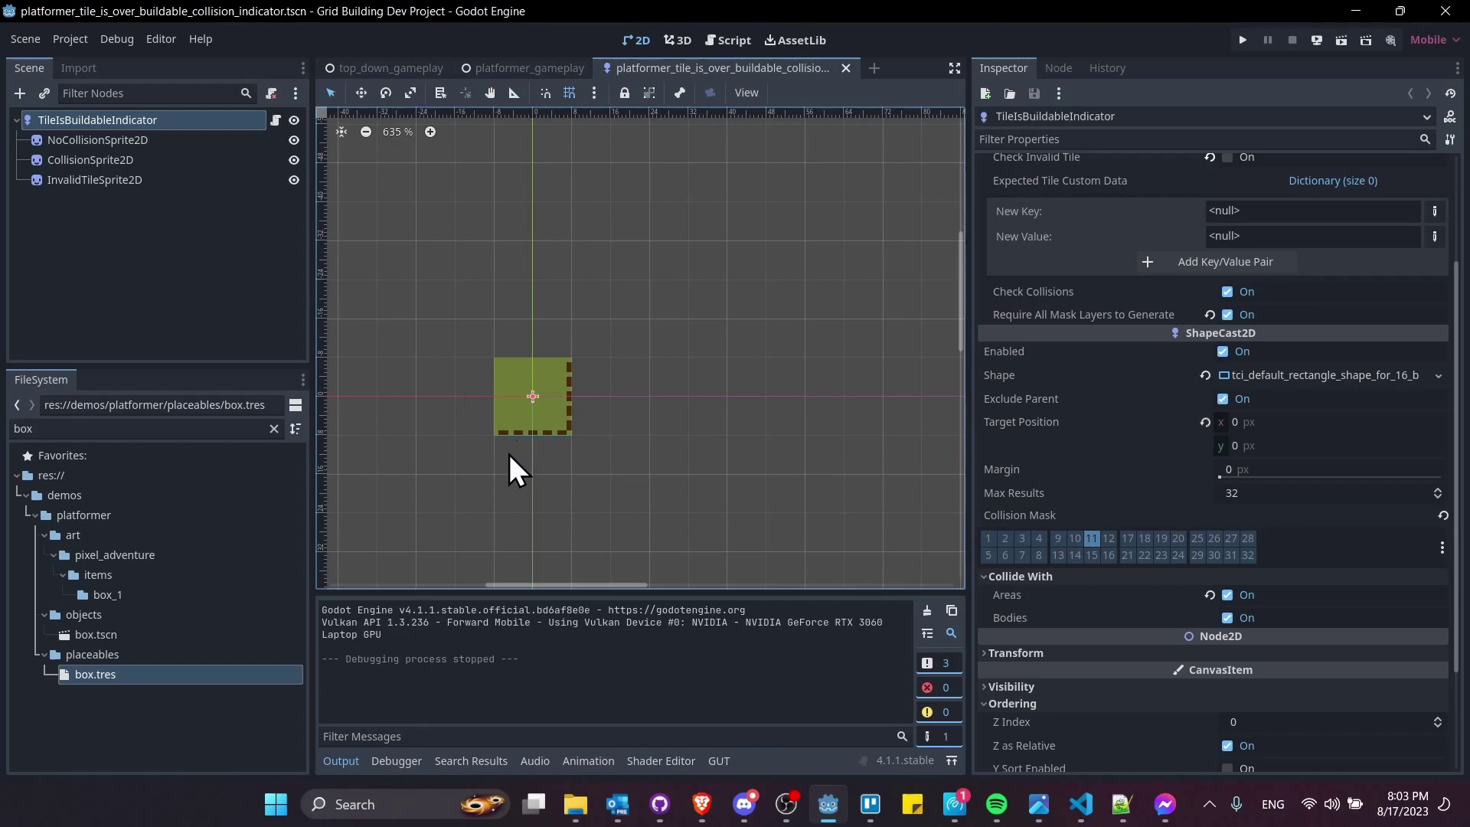
pyautogui.moveTo(538, 435); pyautogui.dragTo(579, 420, button='middle')
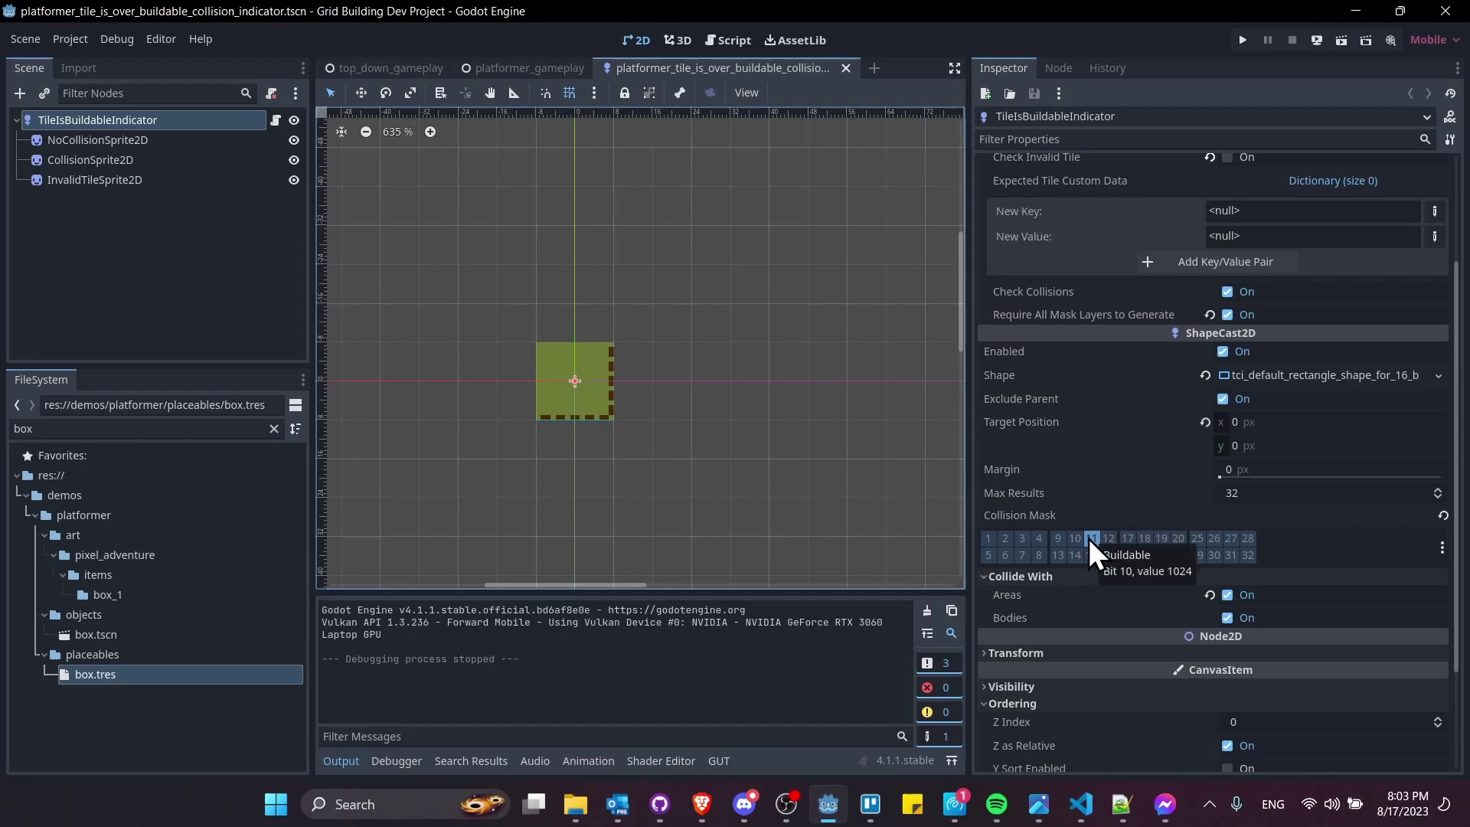
# Switch to platformer_gameplay, expand World and PlatformerDemoLevel, and select the TileMap node
pyautogui.click(385, 69)
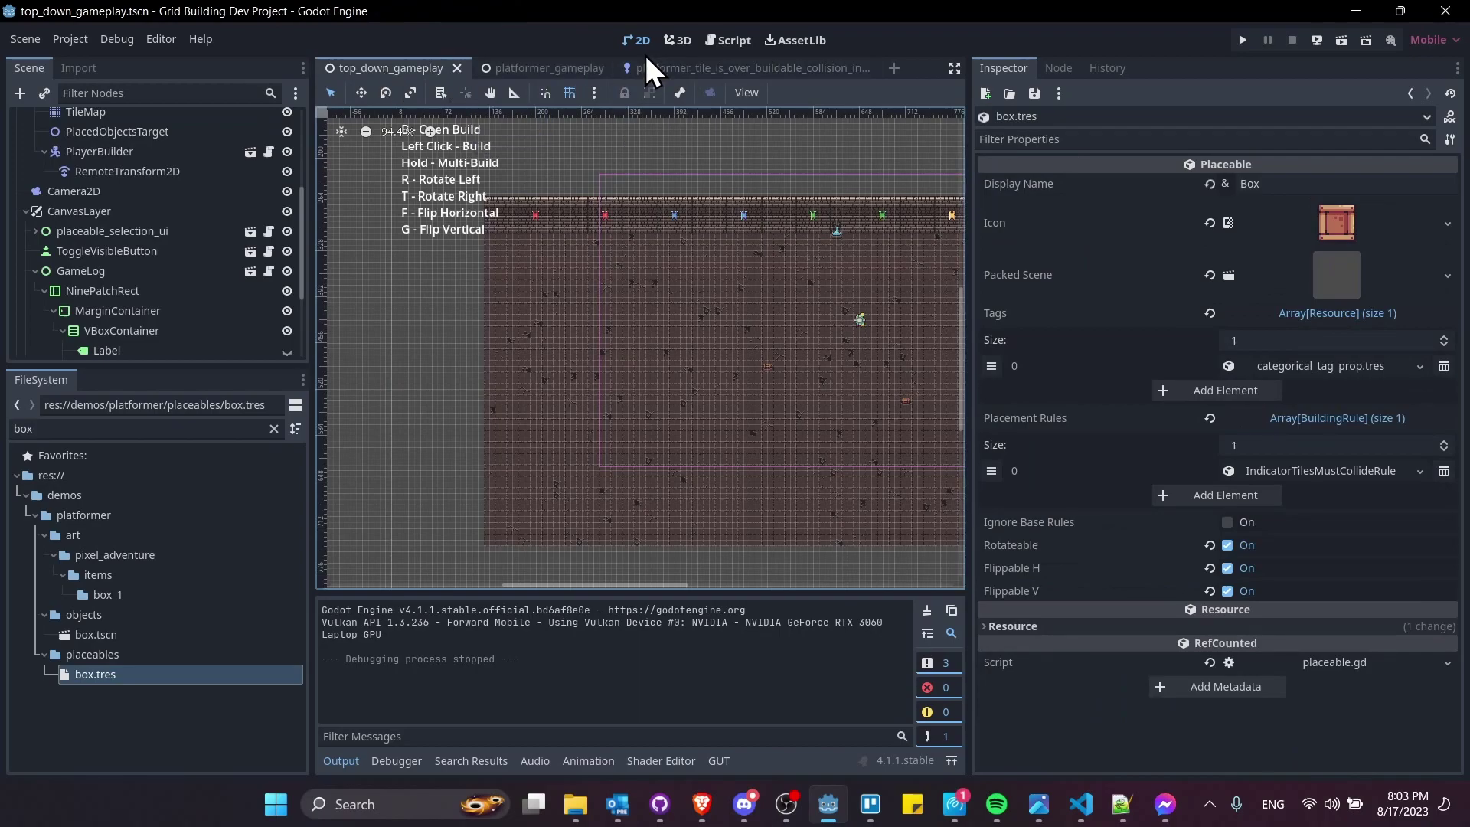
pyautogui.click(543, 70)
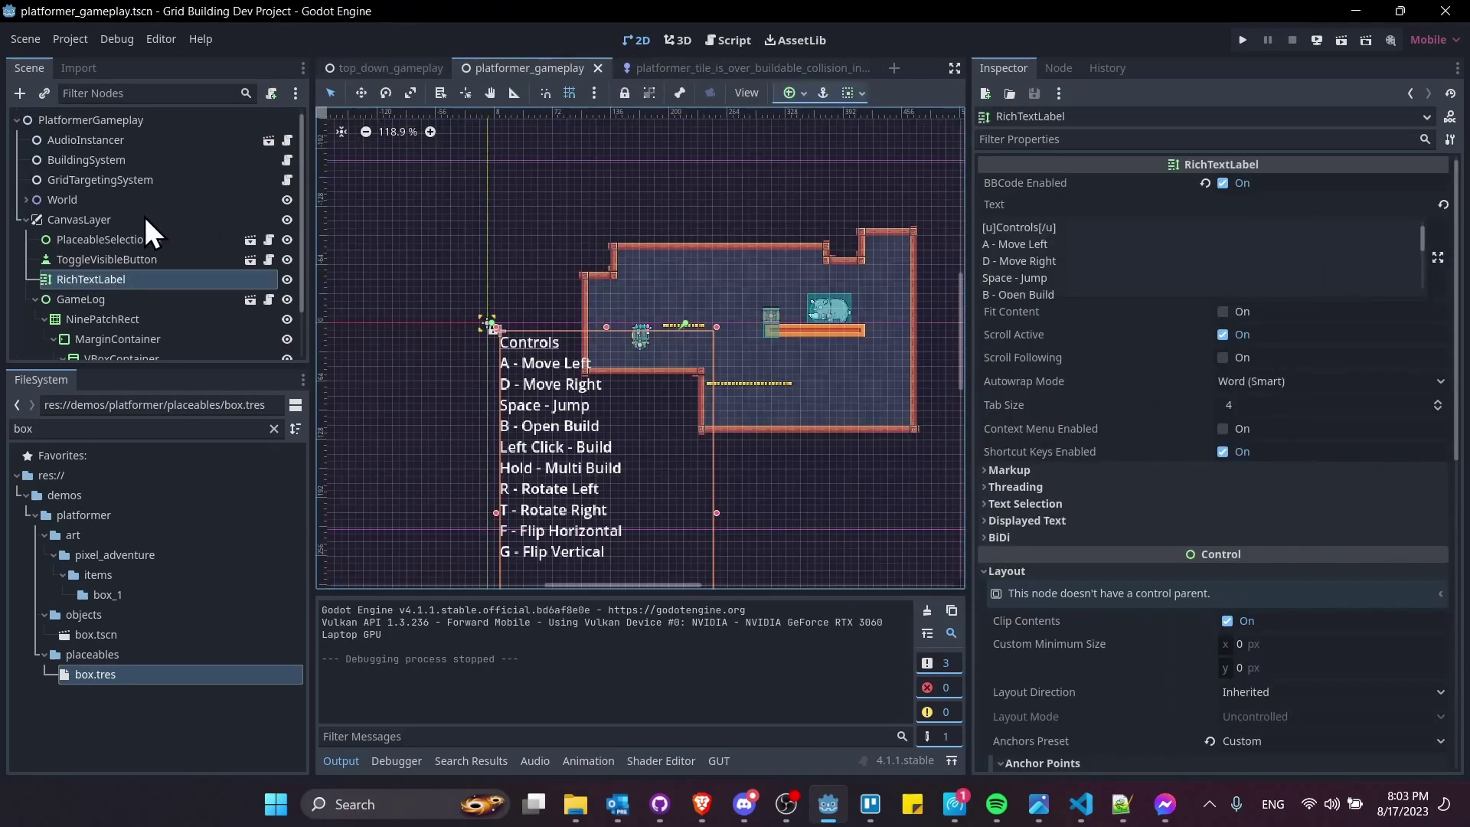
pyautogui.click(61, 197)
pyautogui.doubleClick(35, 196)
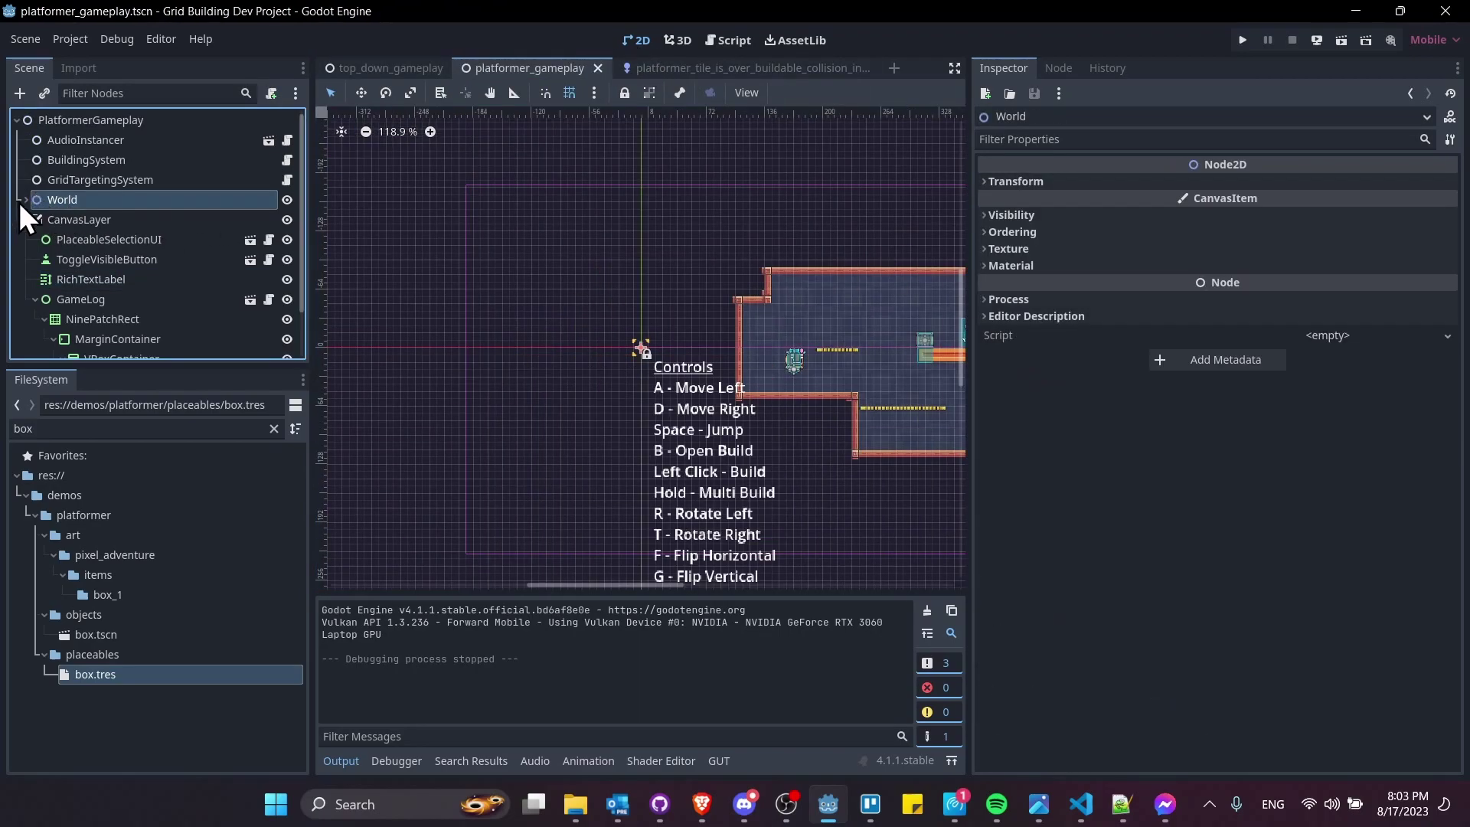
pyautogui.click(24, 200)
pyautogui.scroll(-3, 115, 211)
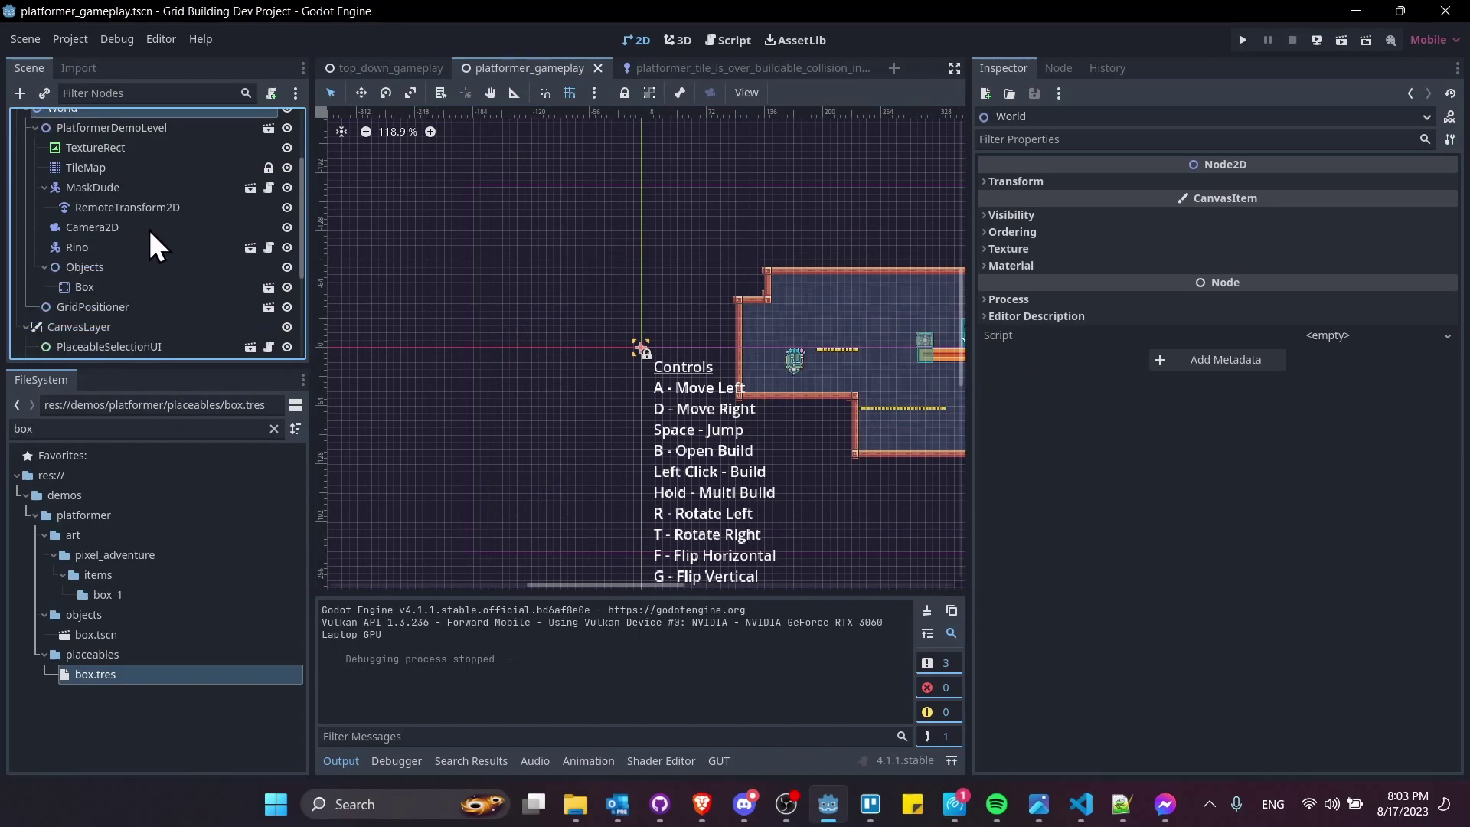
pyautogui.click(111, 168)
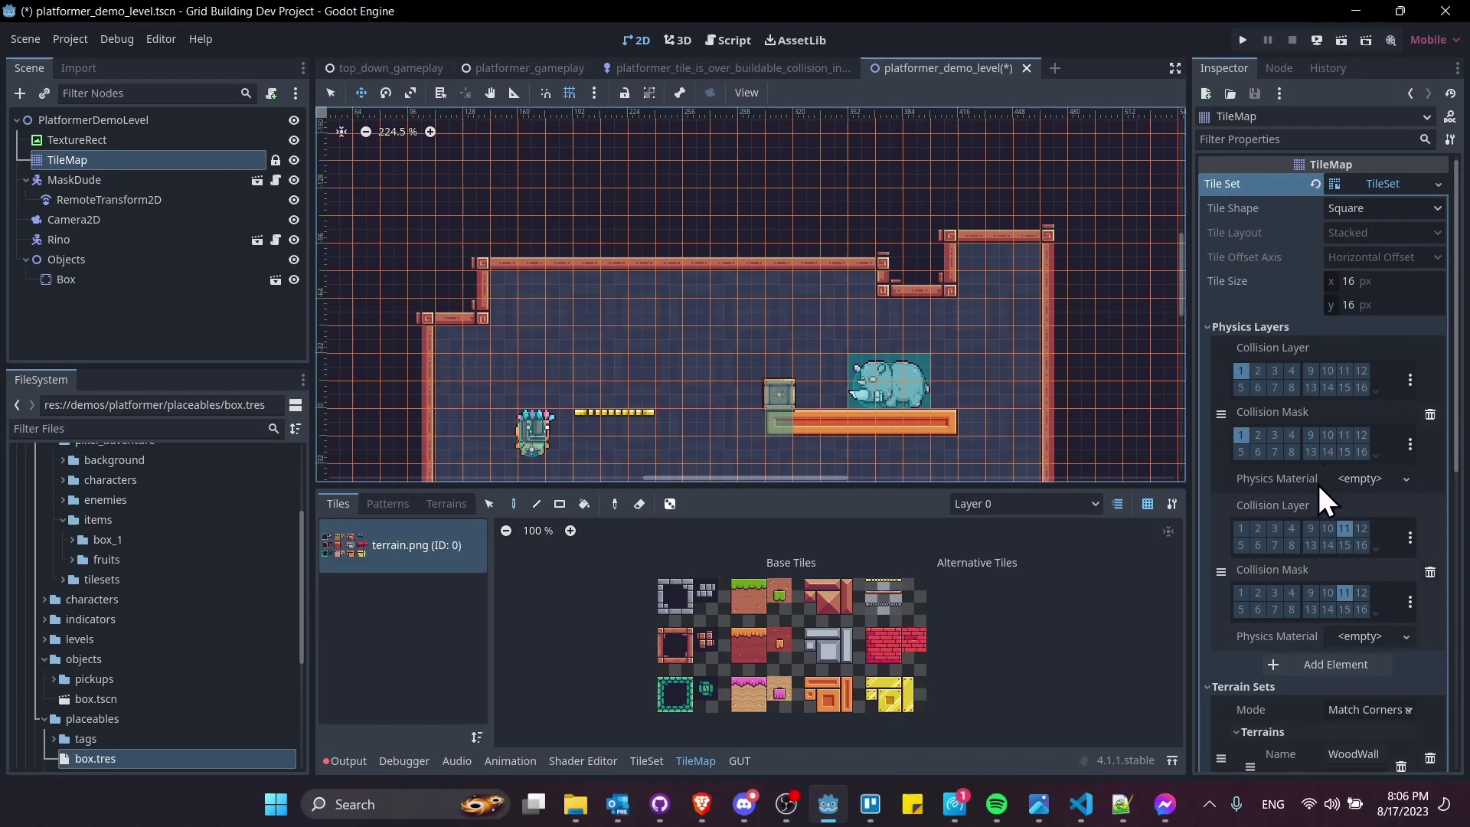
pyautogui.scroll(-2, 1319, 498)
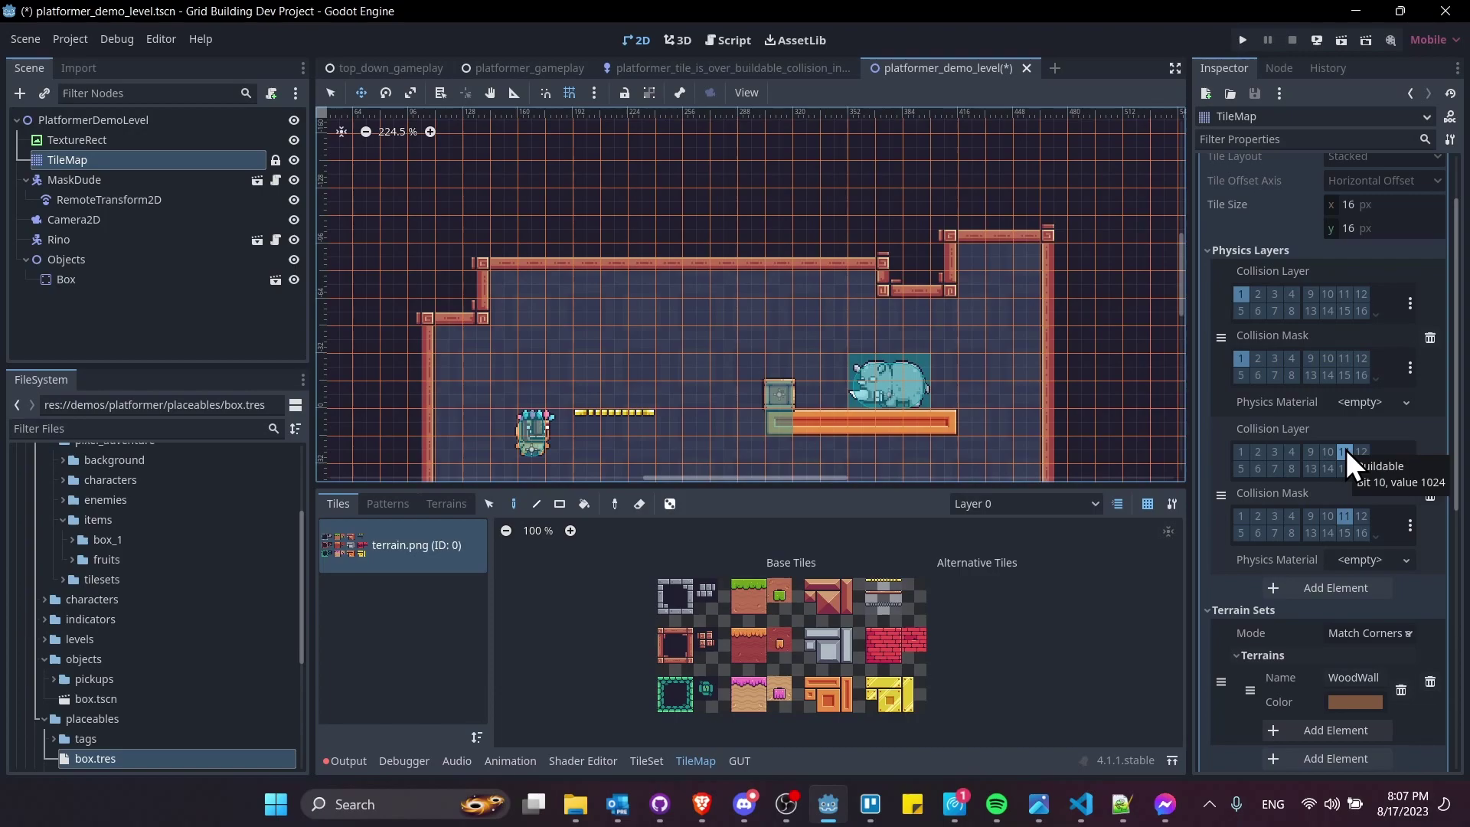
# In the TileSet editor, set Paint mode to Physics Layer 1
pyautogui.click(647, 761)
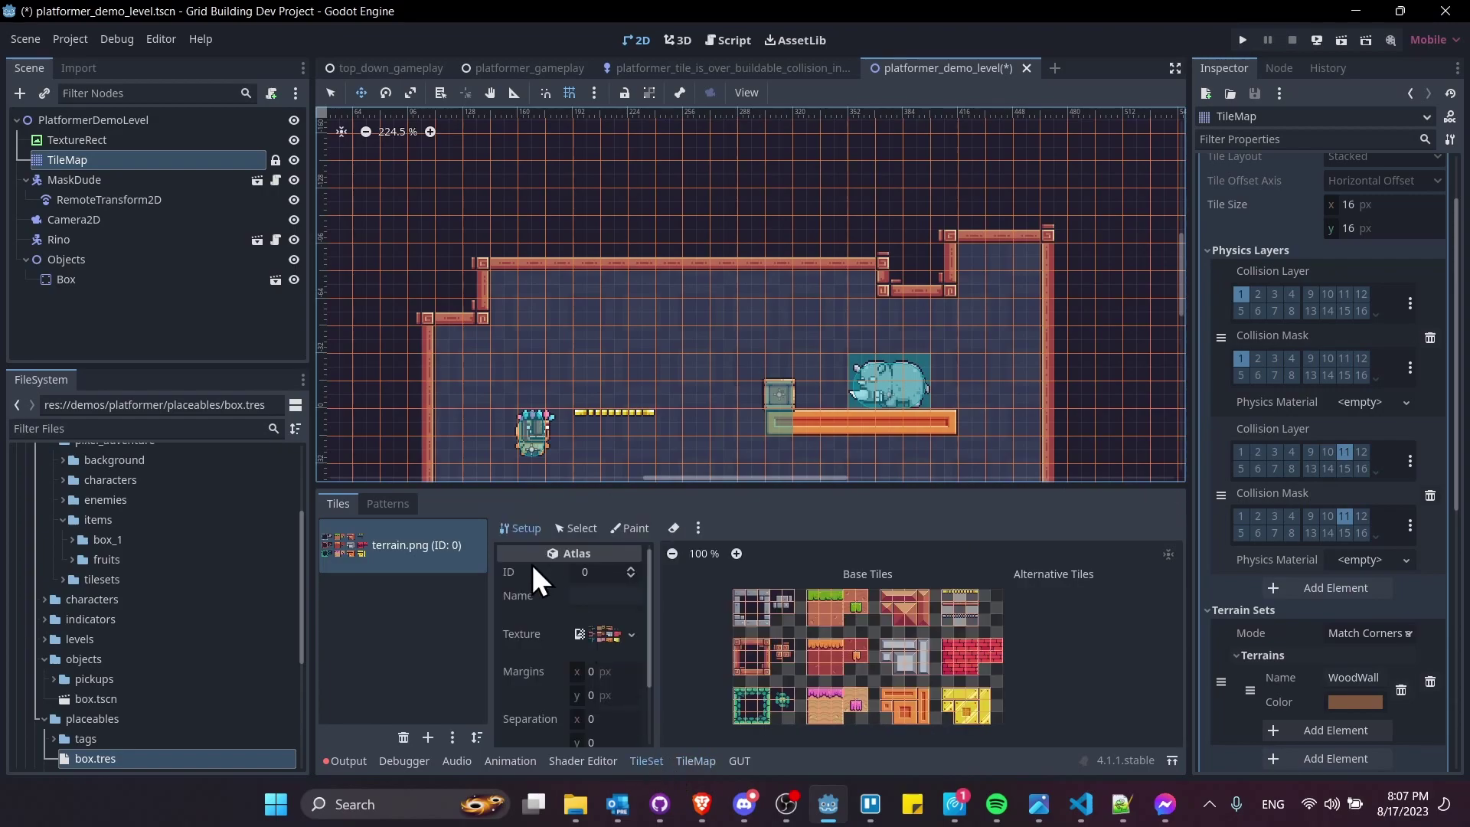
pyautogui.scroll(2, 830, 614)
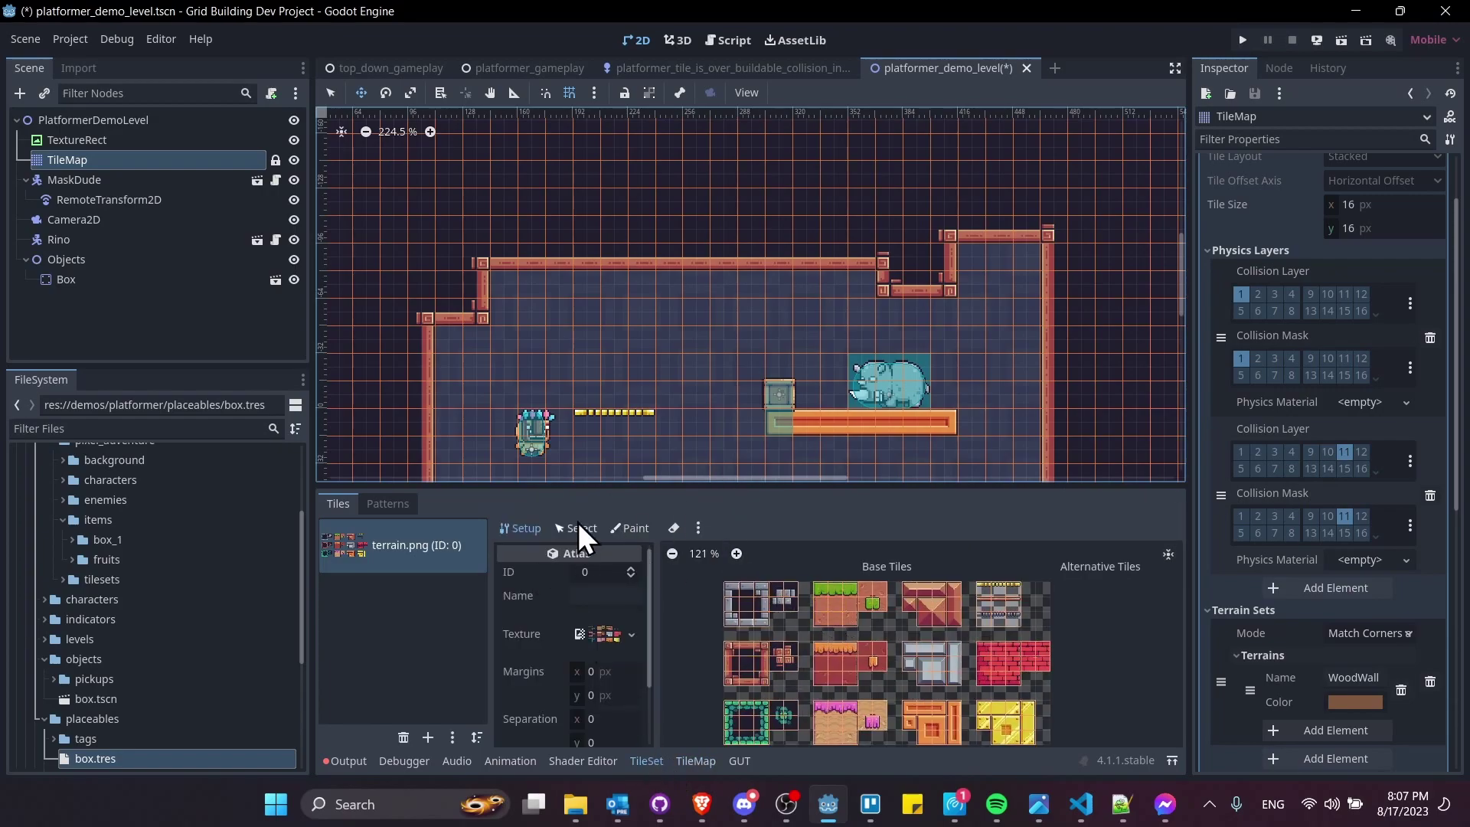
pyautogui.click(642, 533)
pyautogui.click(616, 577)
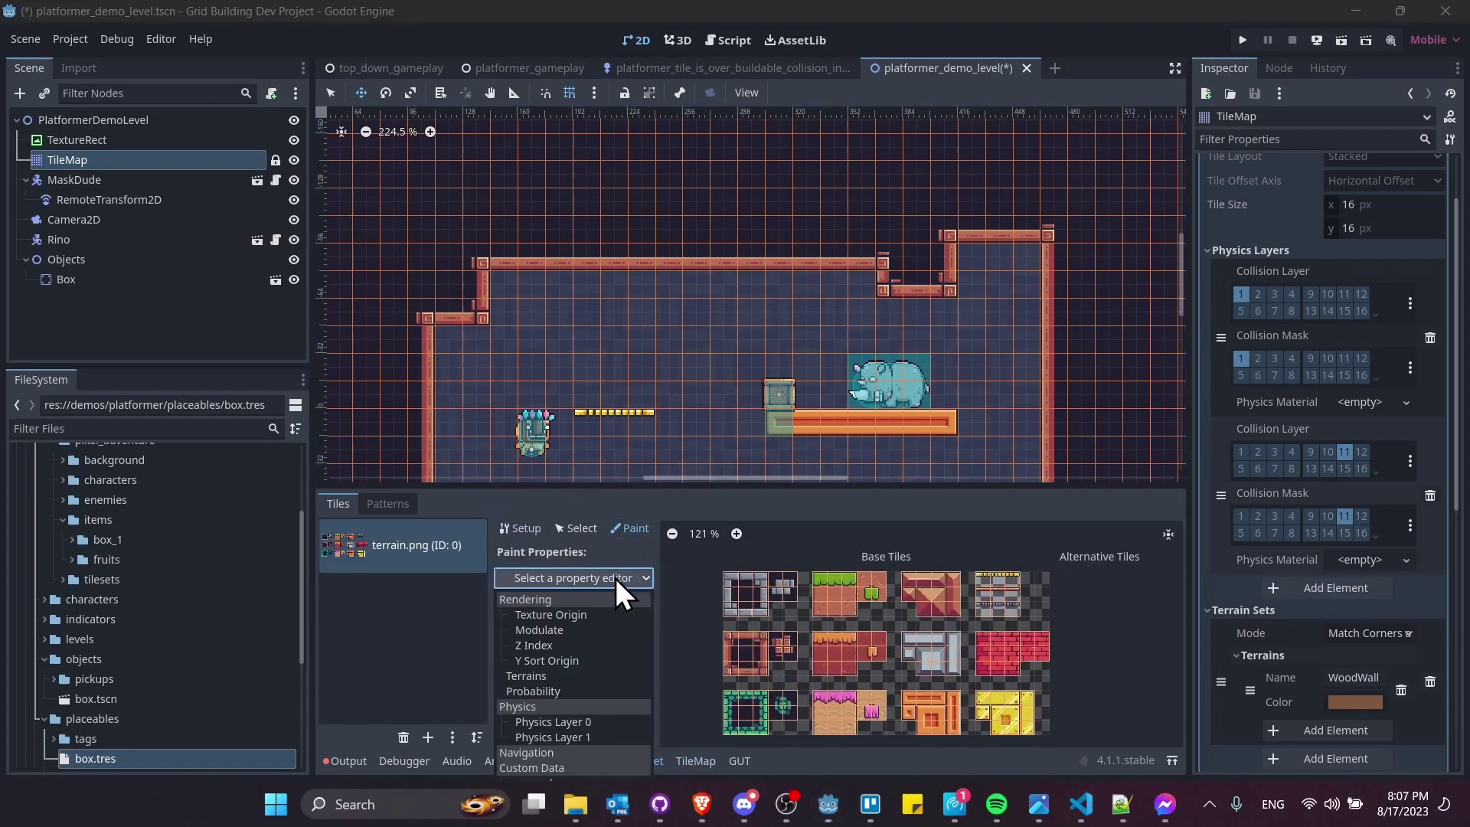
pyautogui.click(604, 737)
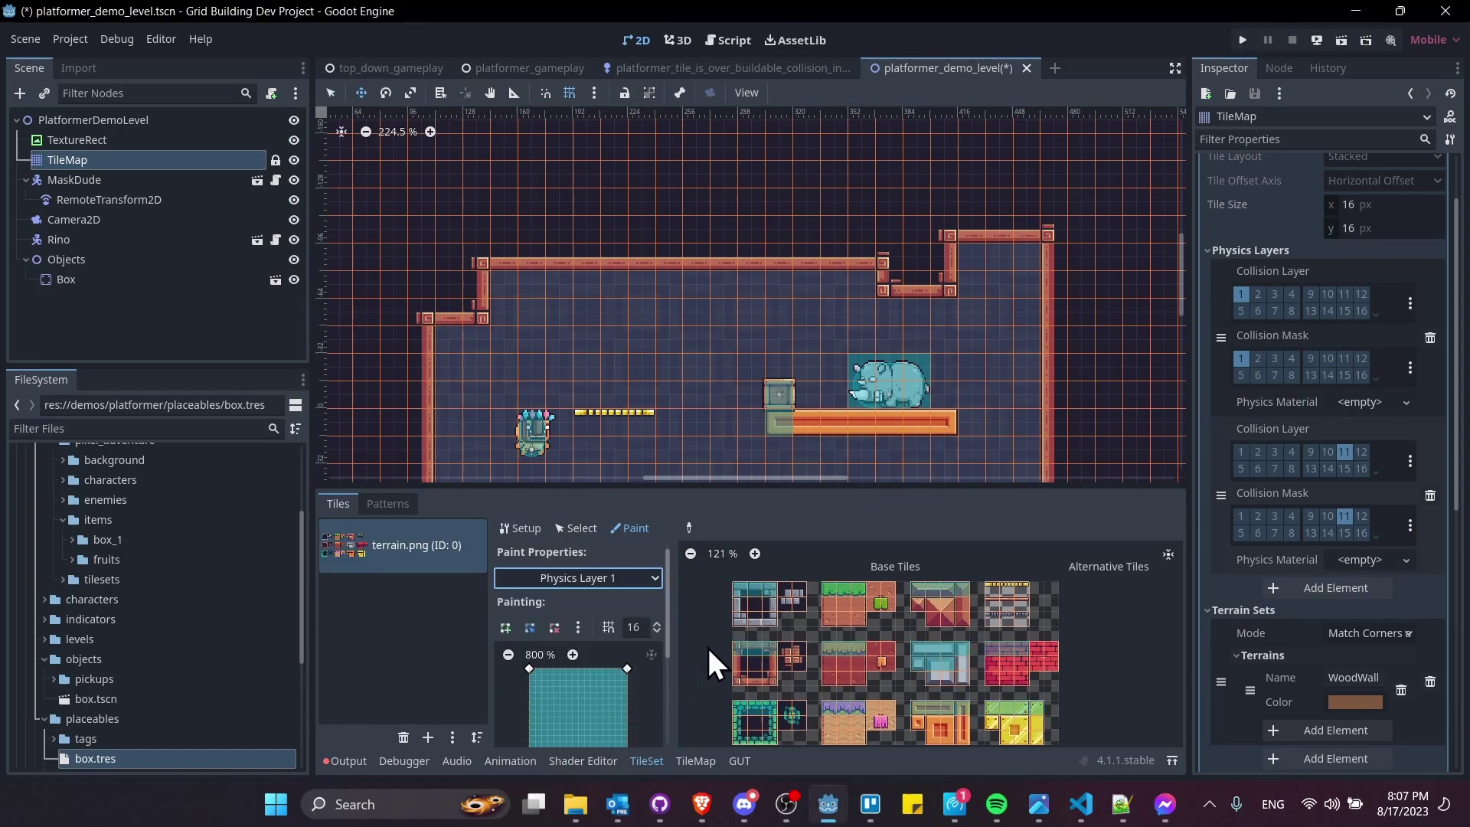
# Zoom and pan across the atlas and level to review each tile's Physics Layer 1 collision shapes
pyautogui.scroll(6, 765, 597)
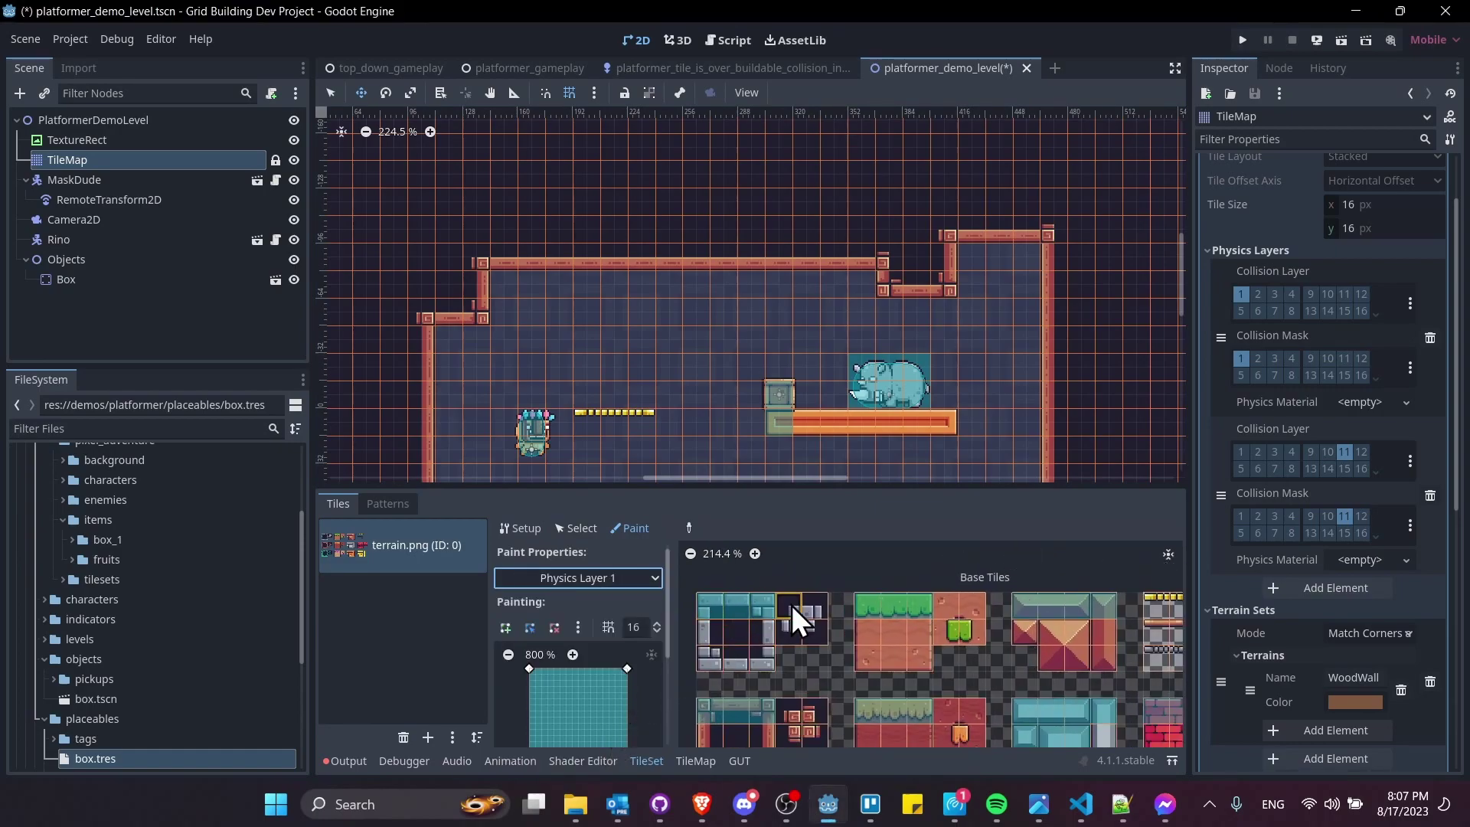
pyautogui.scroll(1, 833, 620)
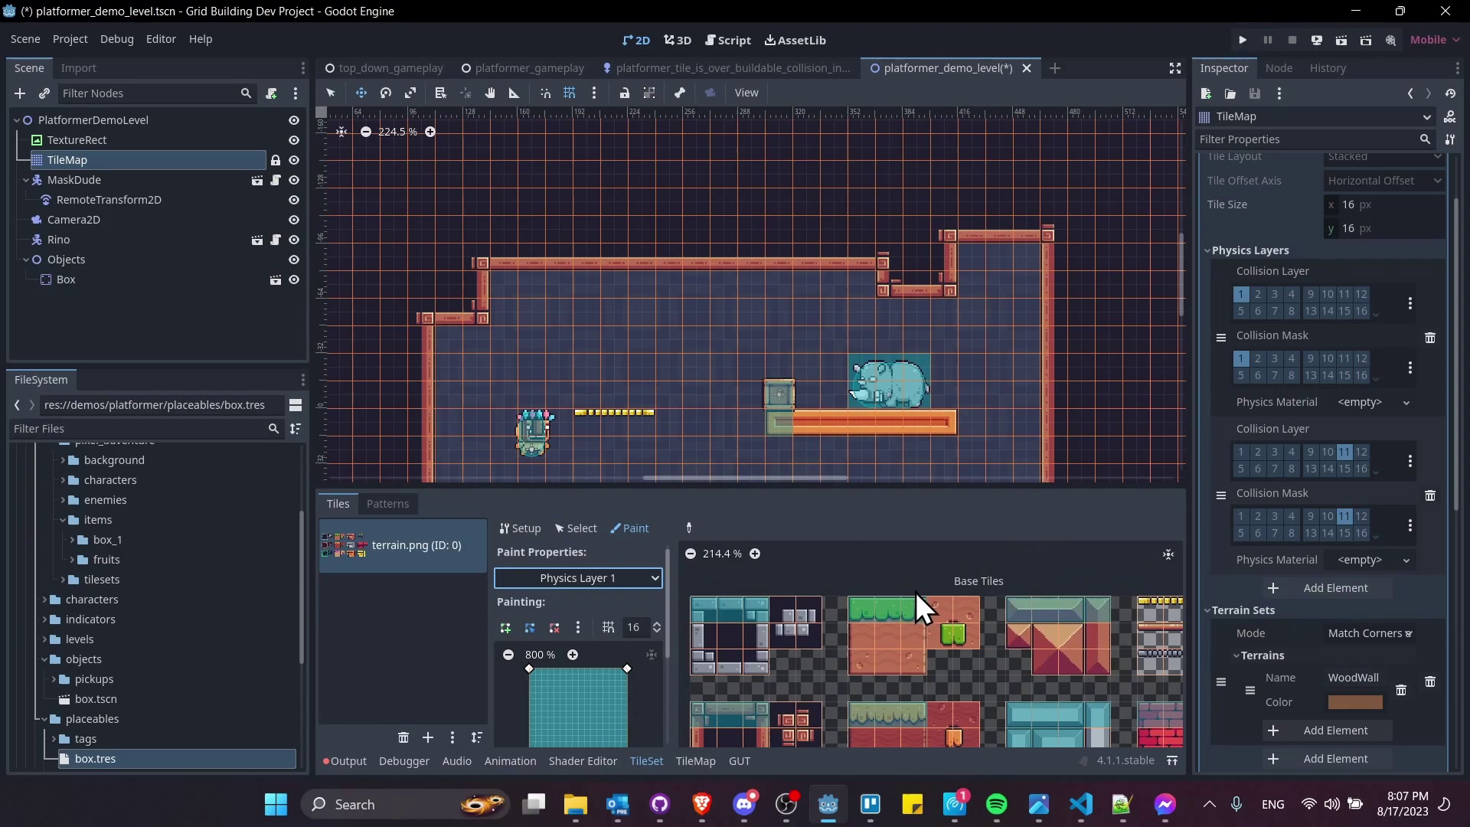
pyautogui.scroll(-3, 904, 604)
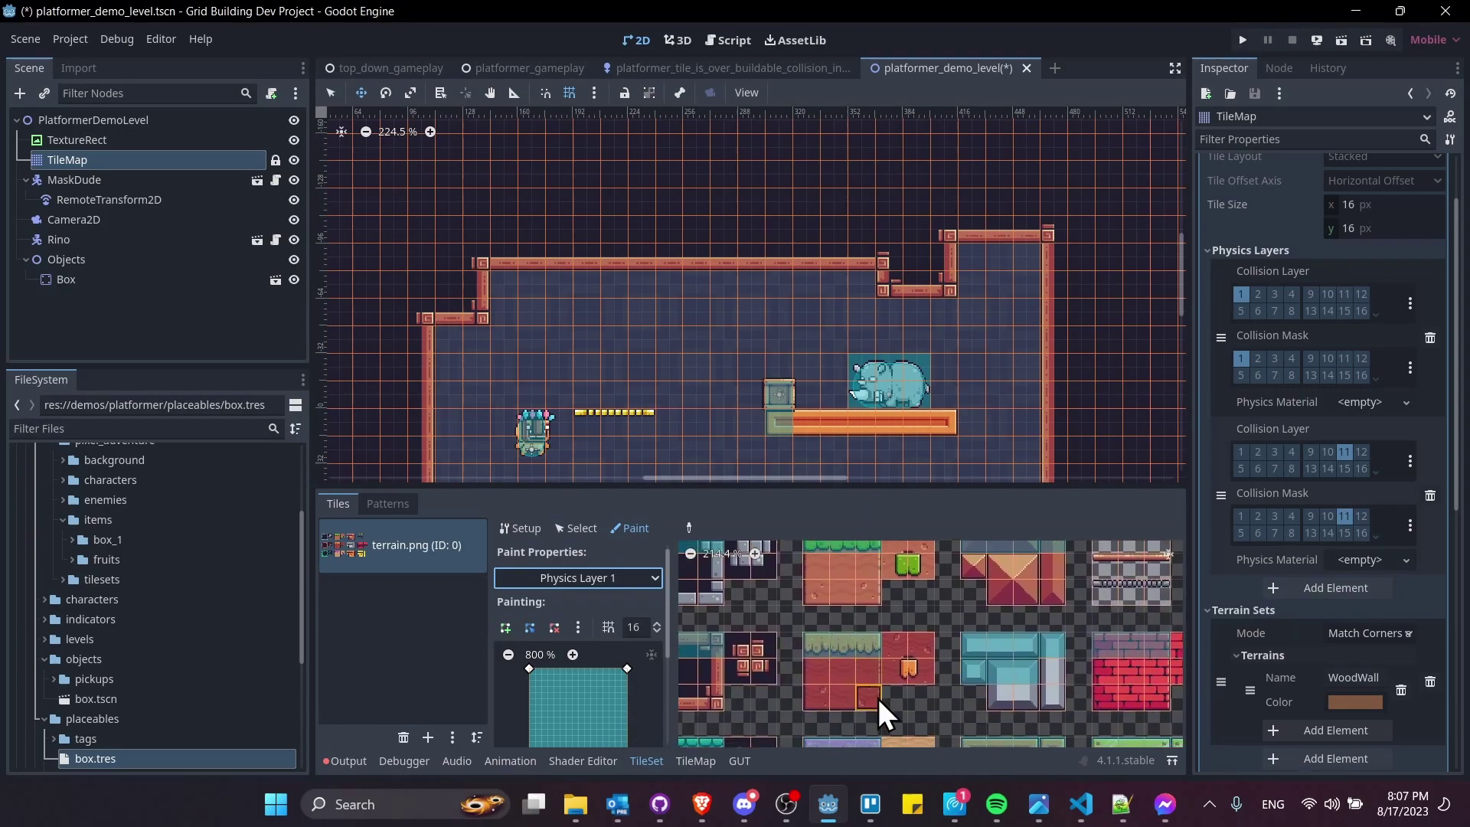
pyautogui.scroll(-3, 879, 698)
pyautogui.hscroll(3, 917, 696)
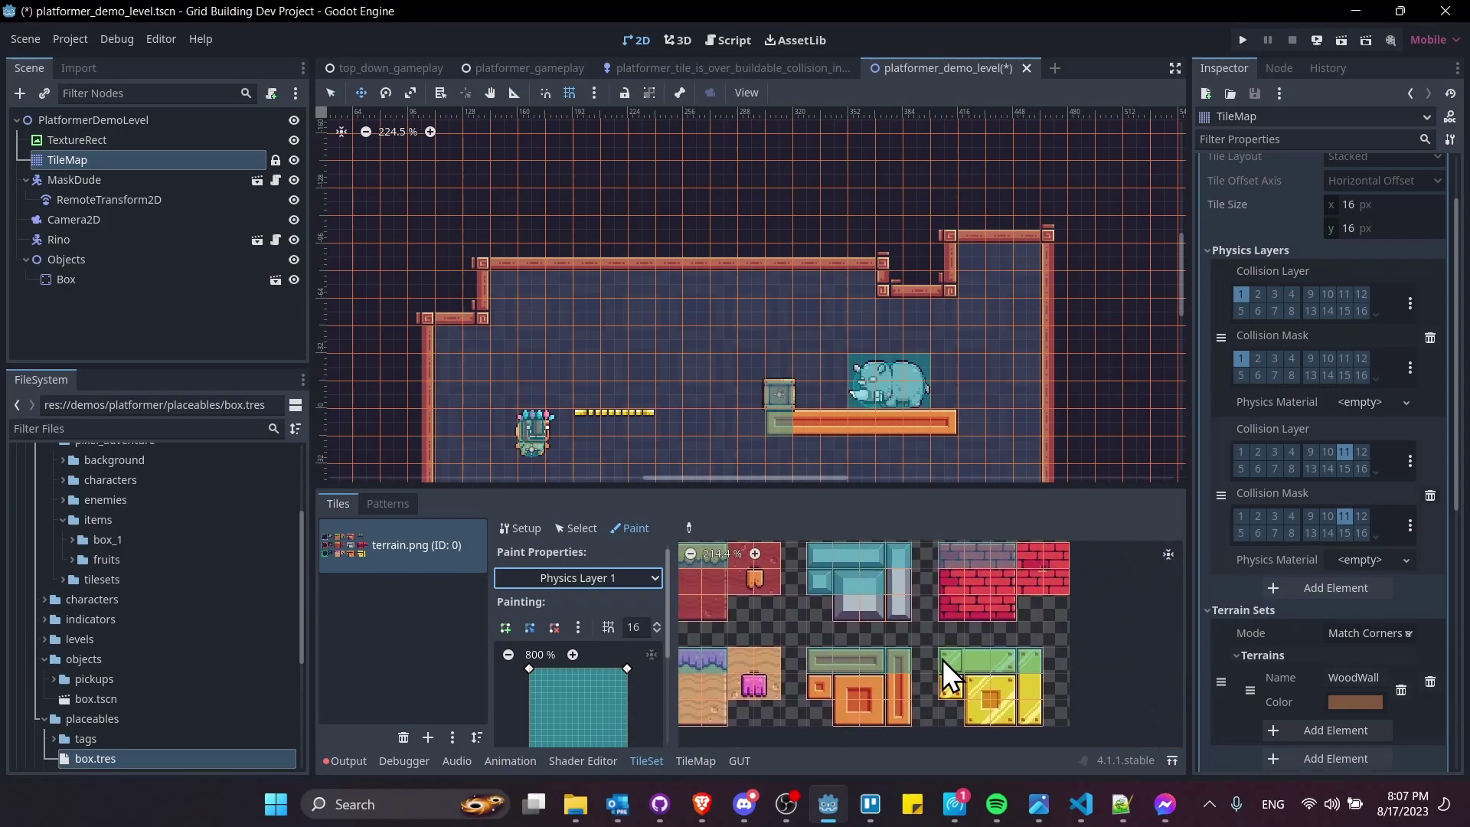
pyautogui.hscroll(3, 820, 724)
pyautogui.hscroll(-5, 957, 618)
pyautogui.keyDown('ctrl'); pyautogui.scroll(-1, 876, 669); pyautogui.keyUp('ctrl')
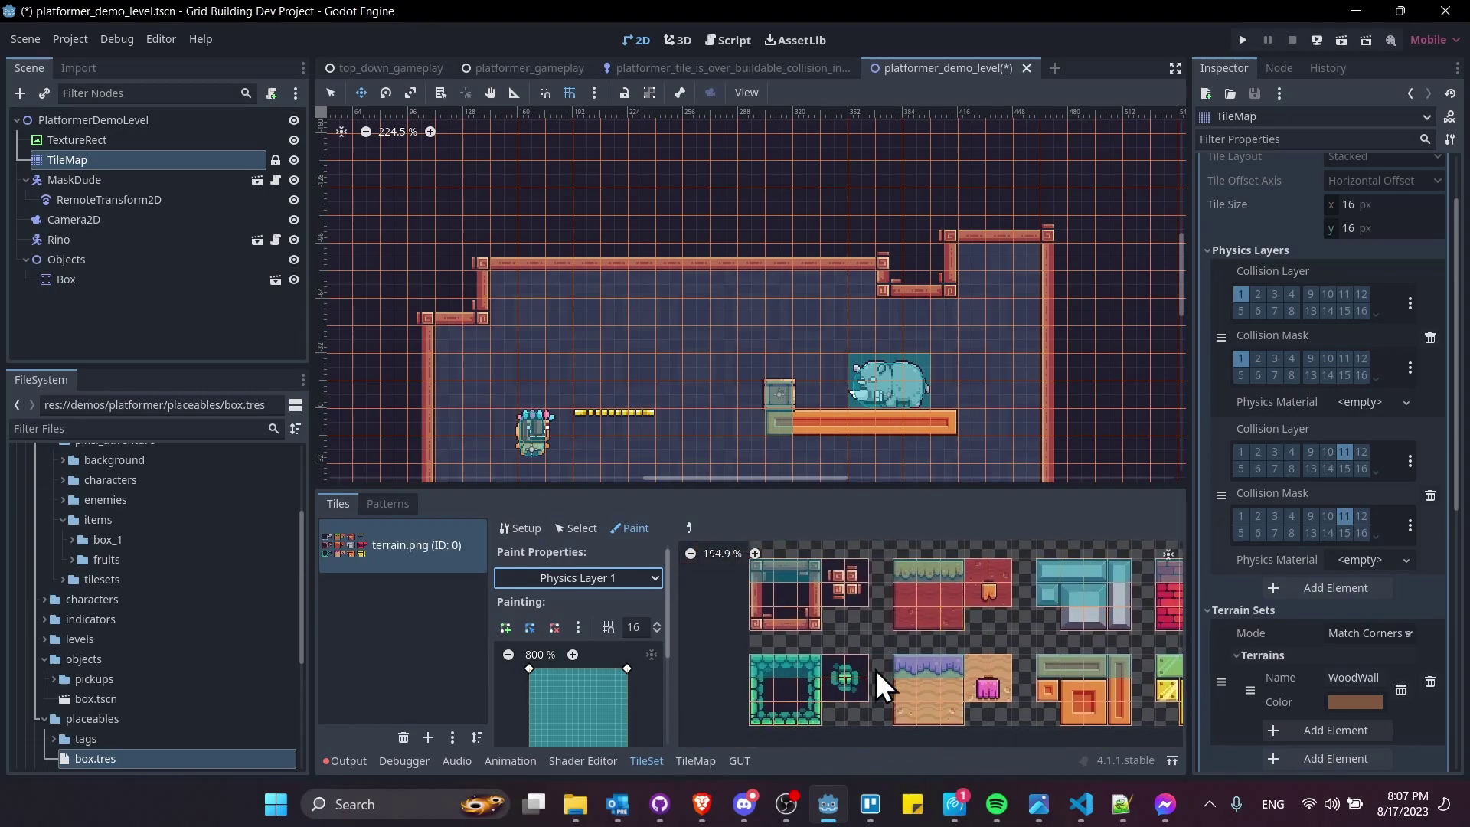
pyautogui.scroll(1, 919, 665)
pyautogui.keyDown('ctrl'); pyautogui.scroll(3, 849, 645); pyautogui.keyUp('ctrl')
pyautogui.scroll(-2, 911, 590)
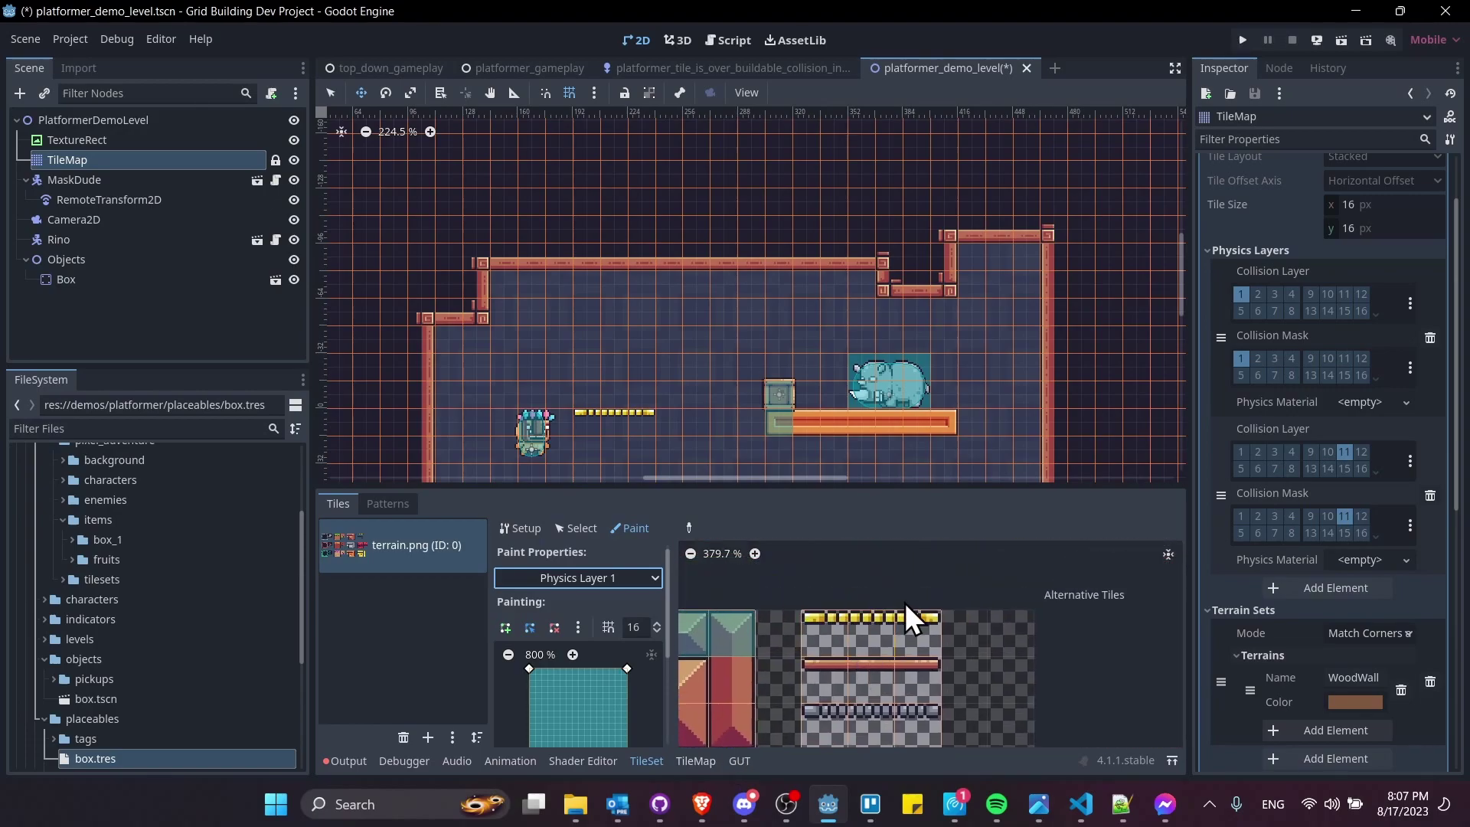
pyautogui.scroll(-2, 650, 342)
pyautogui.keyDown('ctrl'); pyautogui.scroll(2, 594, 318); pyautogui.keyUp('ctrl')
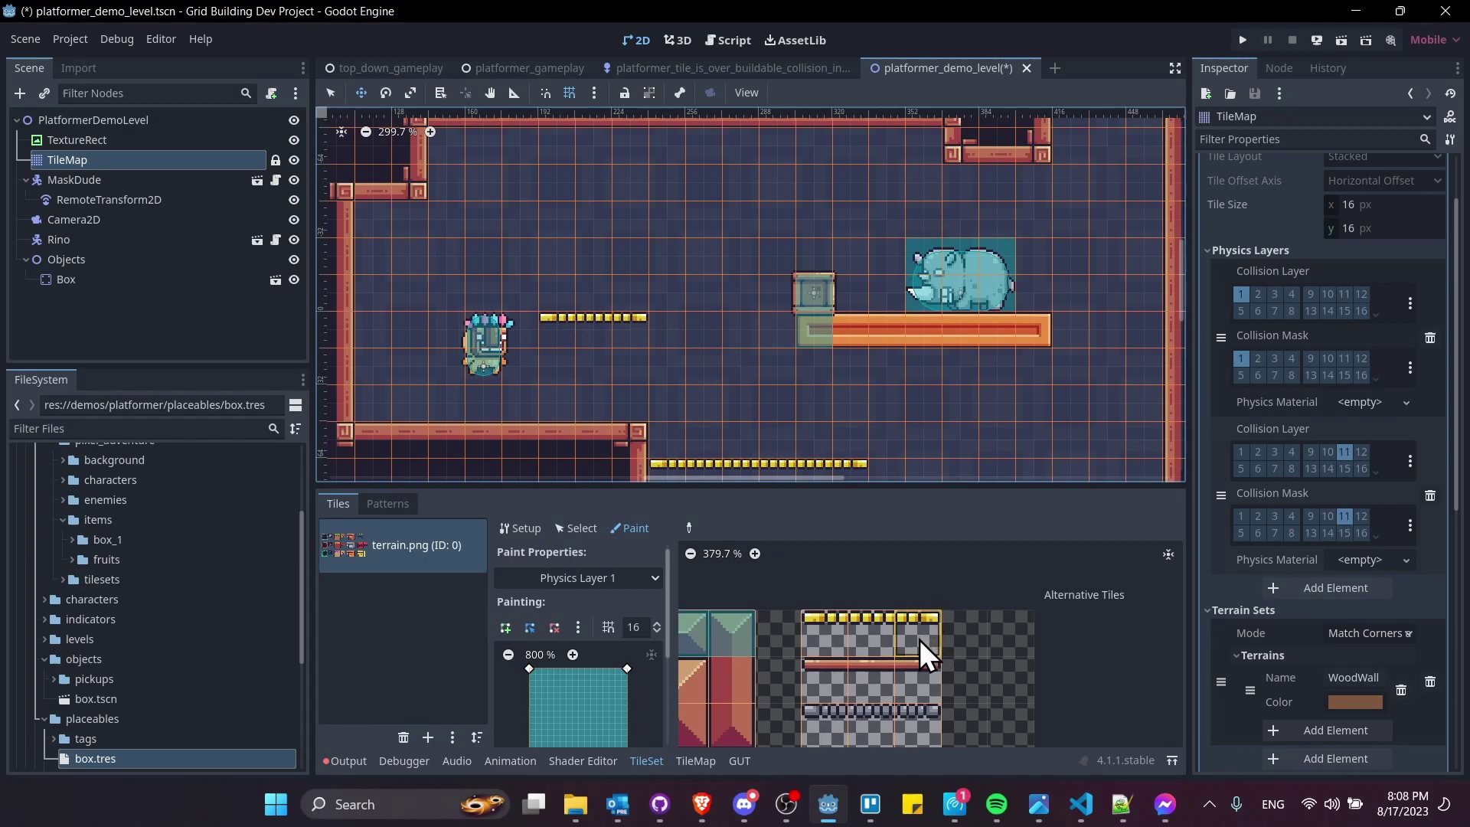
pyautogui.hscroll(-2, 847, 370)
pyautogui.scroll(-2, 986, 610)
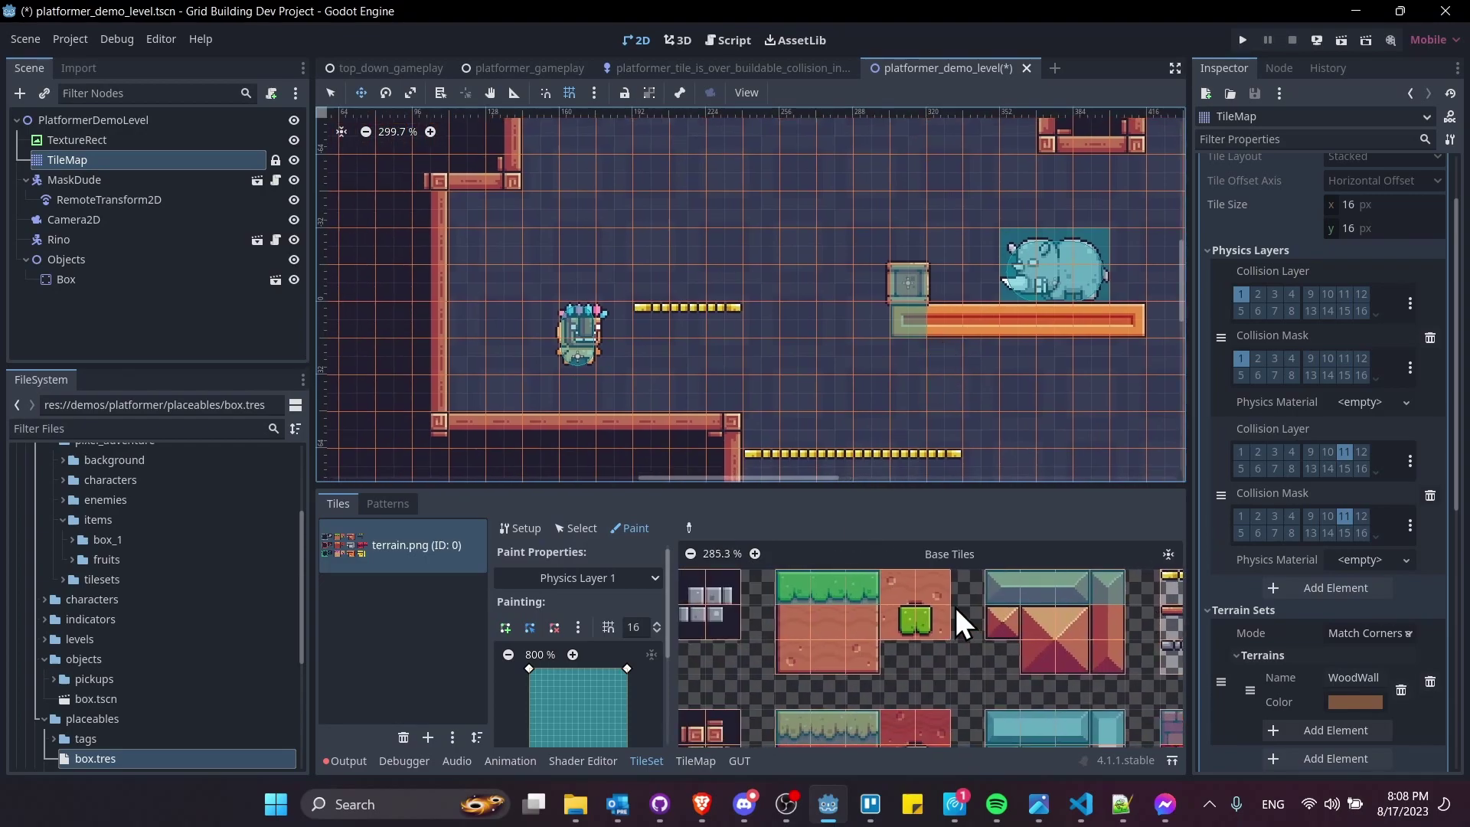
pyautogui.hscroll(-3, 919, 620)
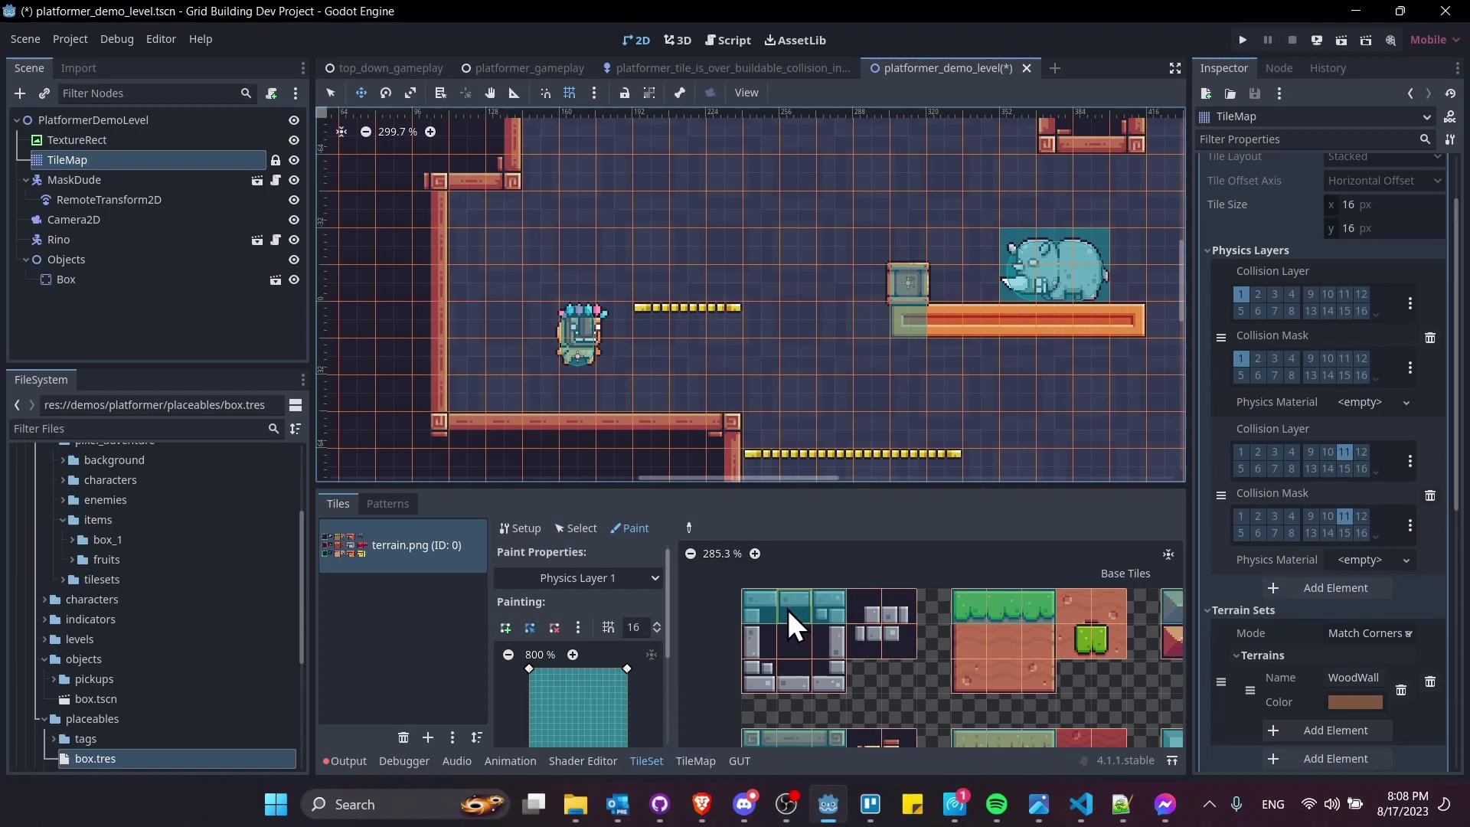
pyautogui.moveTo(561, 322); pyautogui.dragTo(522, 339, button='middle')
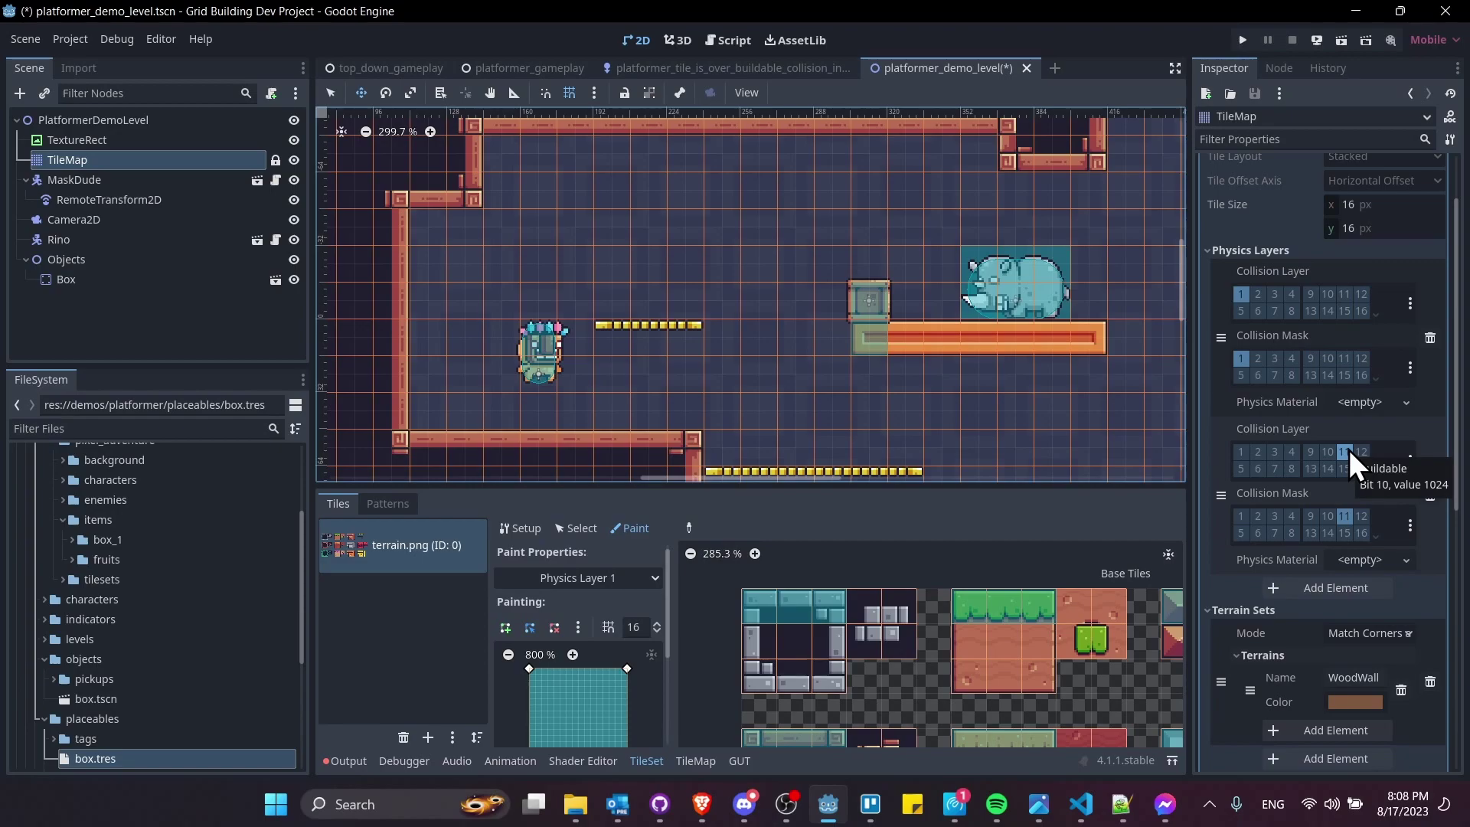
pyautogui.moveTo(711, 311); pyautogui.dragTo(676, 328, button='middle')
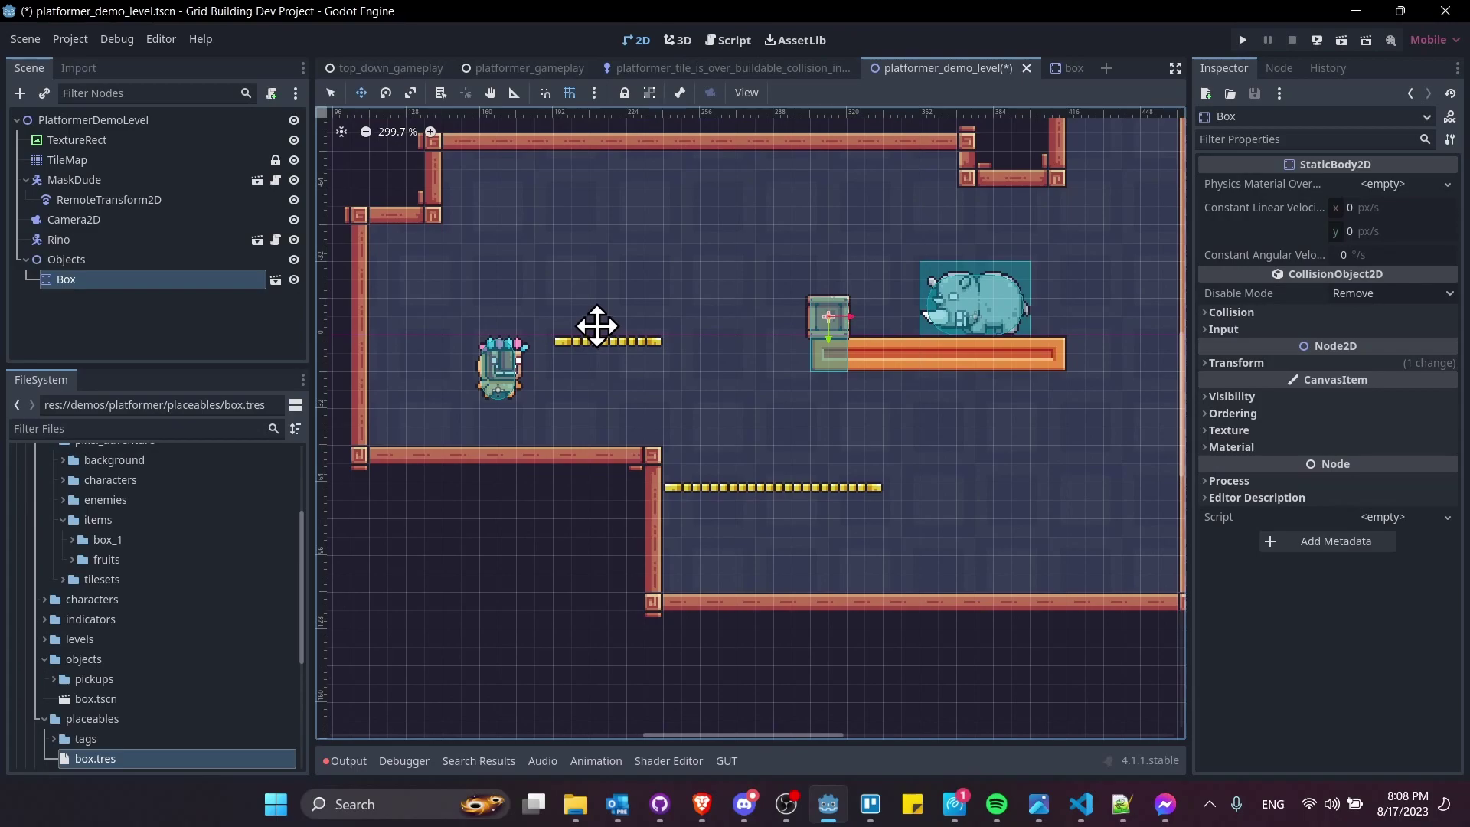
# Open box.tscn and select the Box root to check collision layers and masks 1 and 11
pyautogui.click(273, 278)
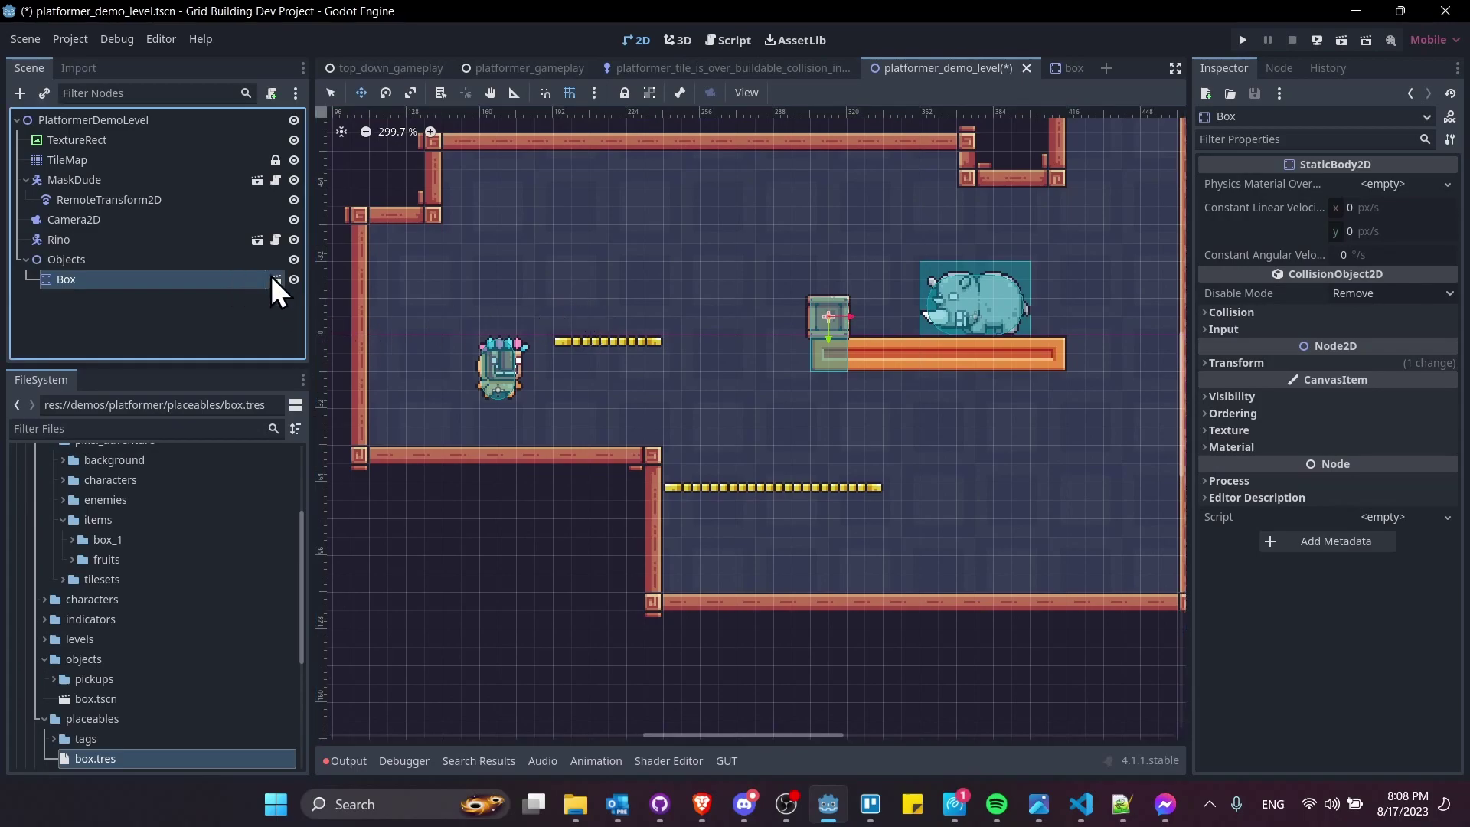
pyautogui.click(47, 122)
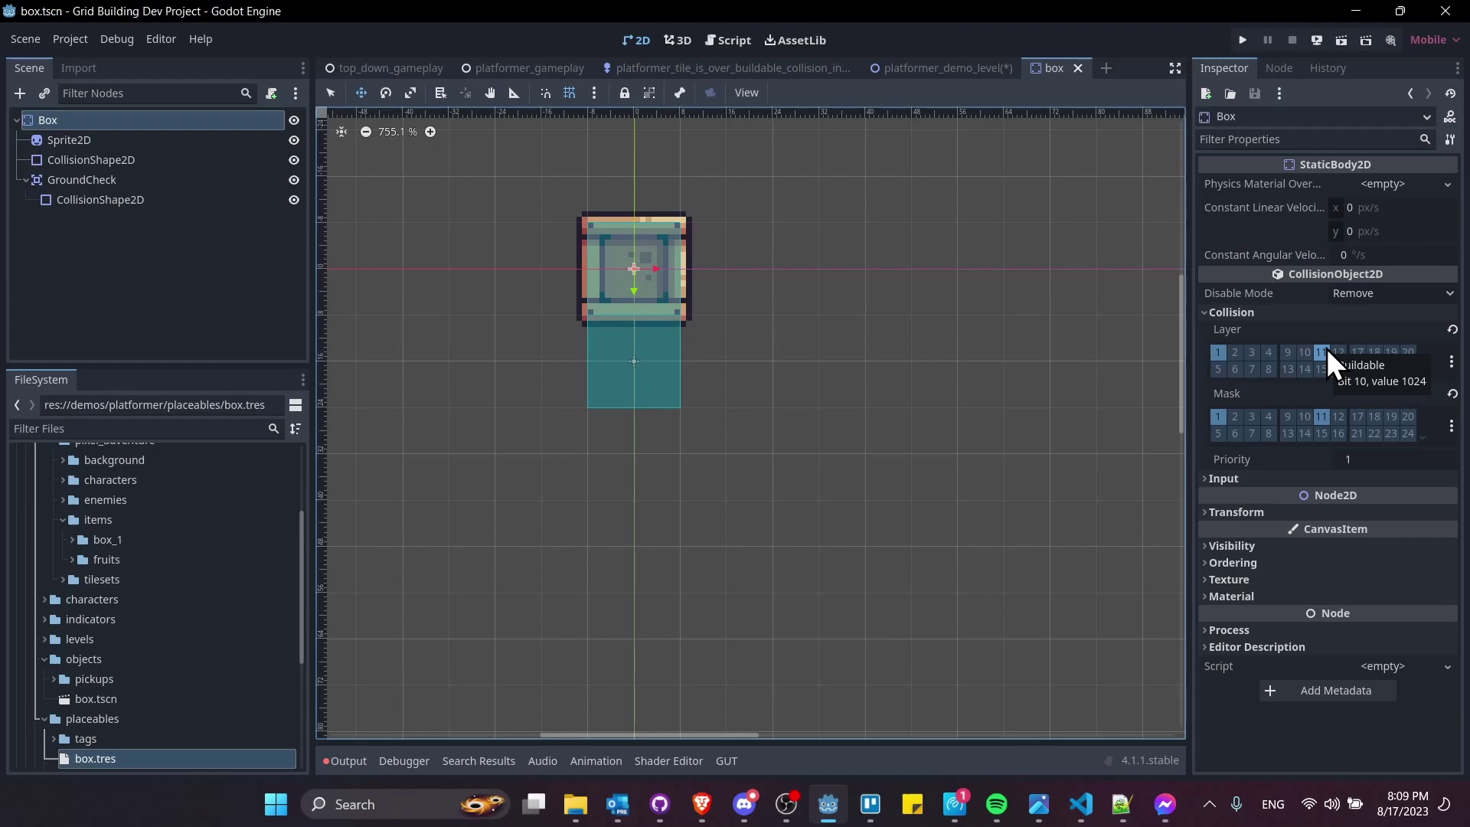
# Select GroundCheck to confirm its collision layer and mask are both 11
pyautogui.click(62, 180)
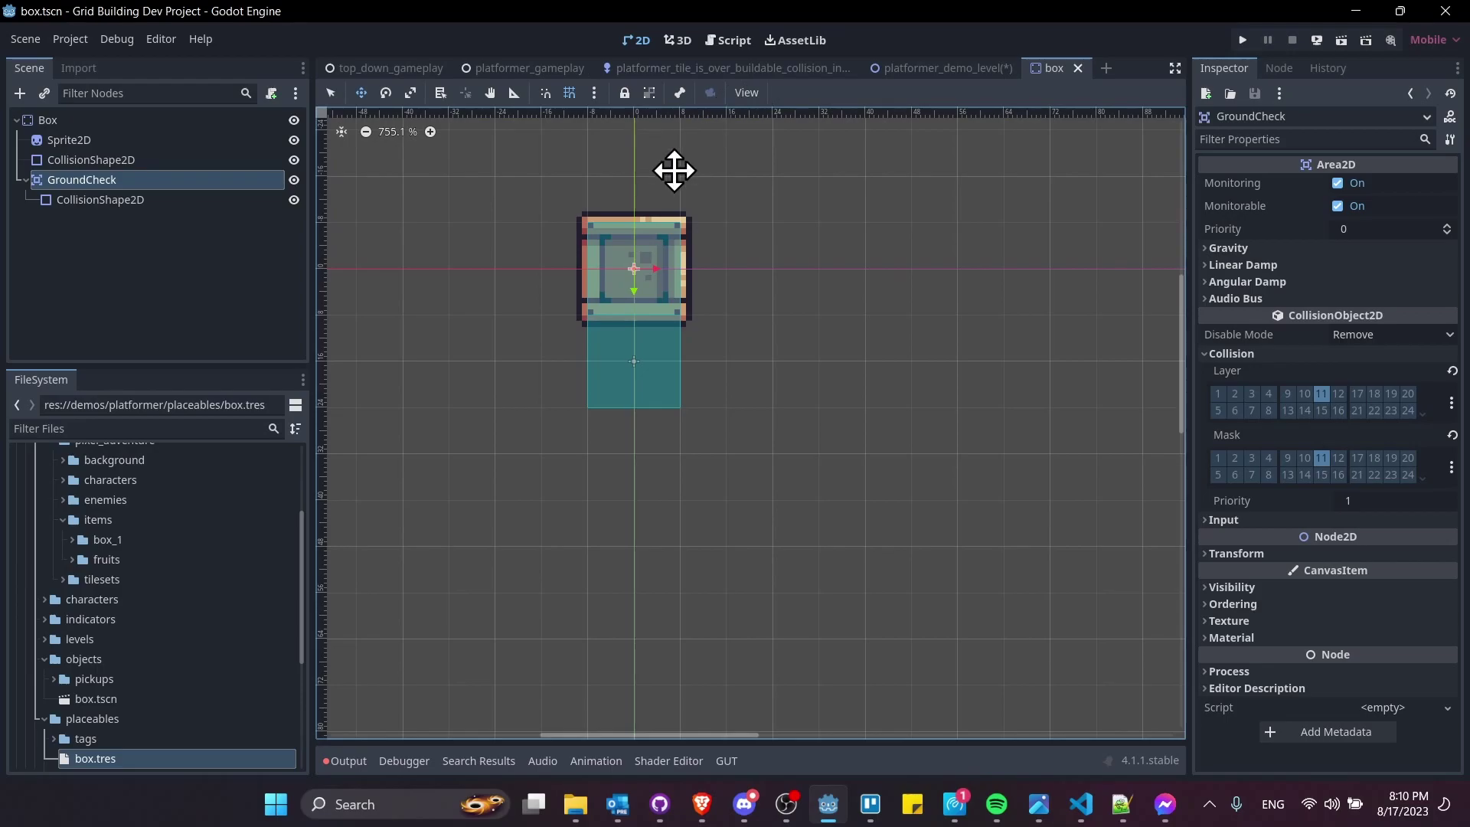
# Run the platformer demo, choose Box, and drag-build a four-box column on the floor
pyautogui.press('F5')
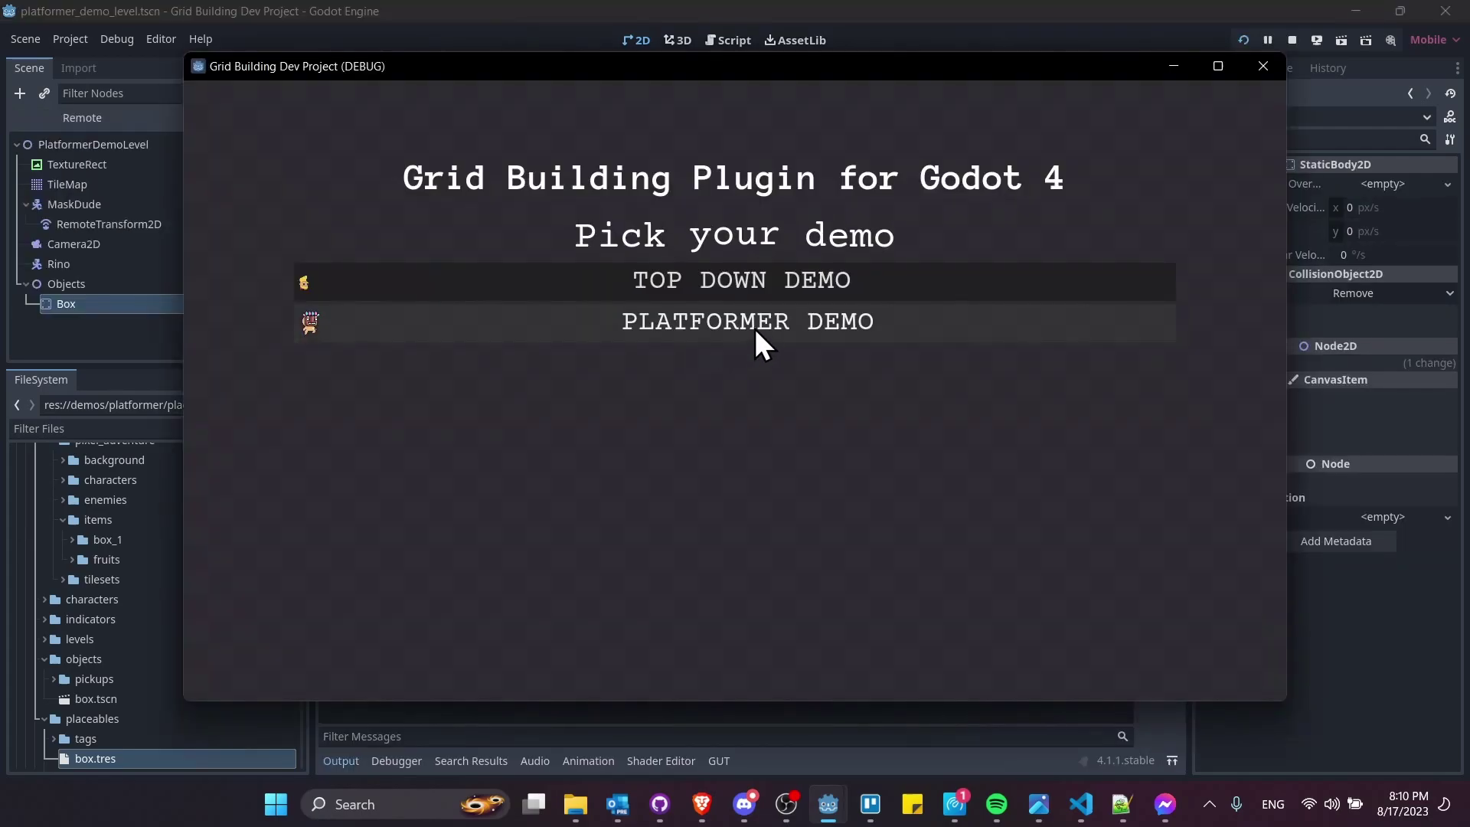
pyautogui.click(801, 341)
pyautogui.press('d')
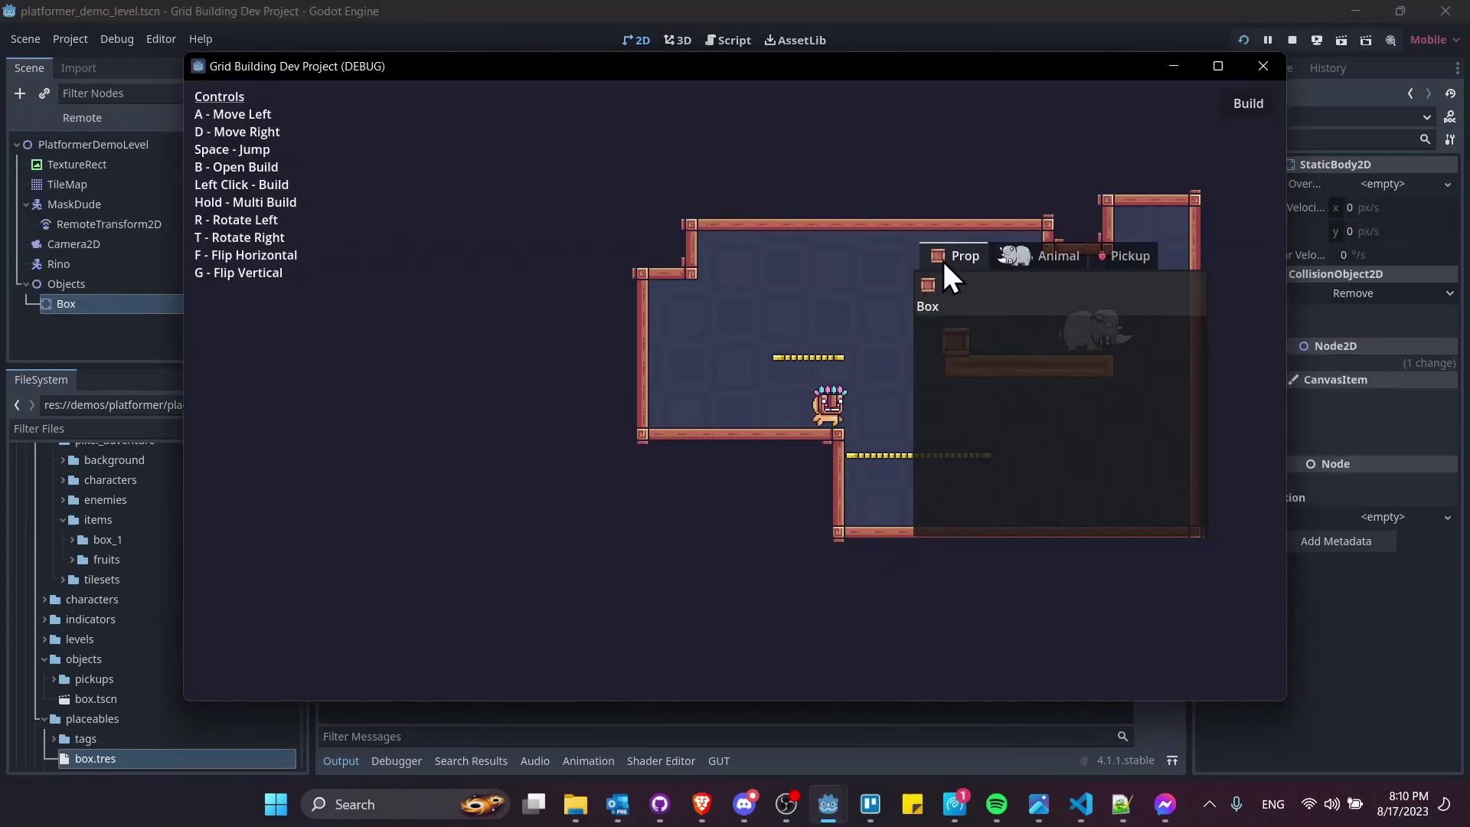
pyautogui.click(946, 296)
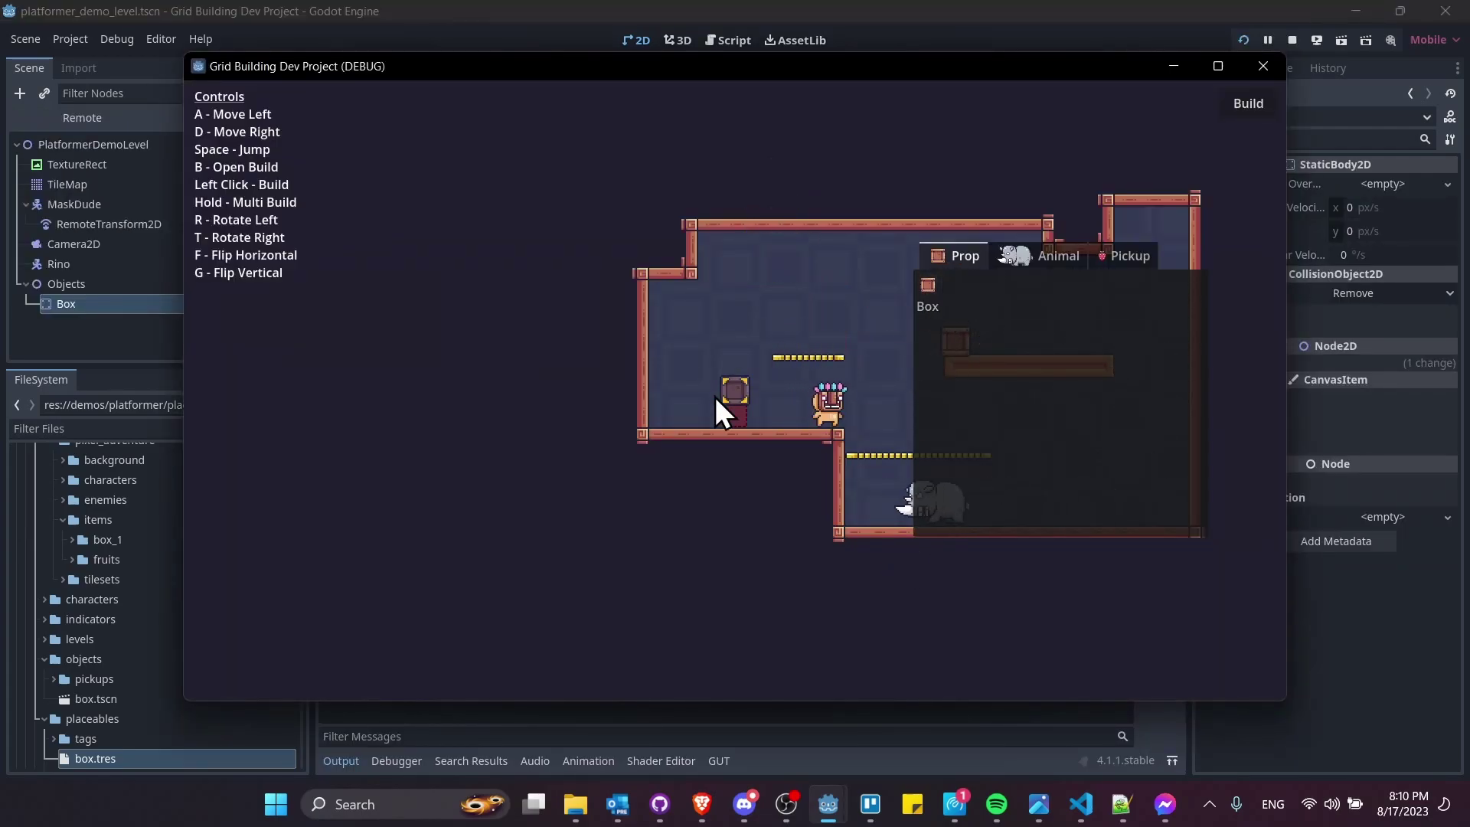
pyautogui.moveTo(689, 423); pyautogui.dragTo(687, 332)
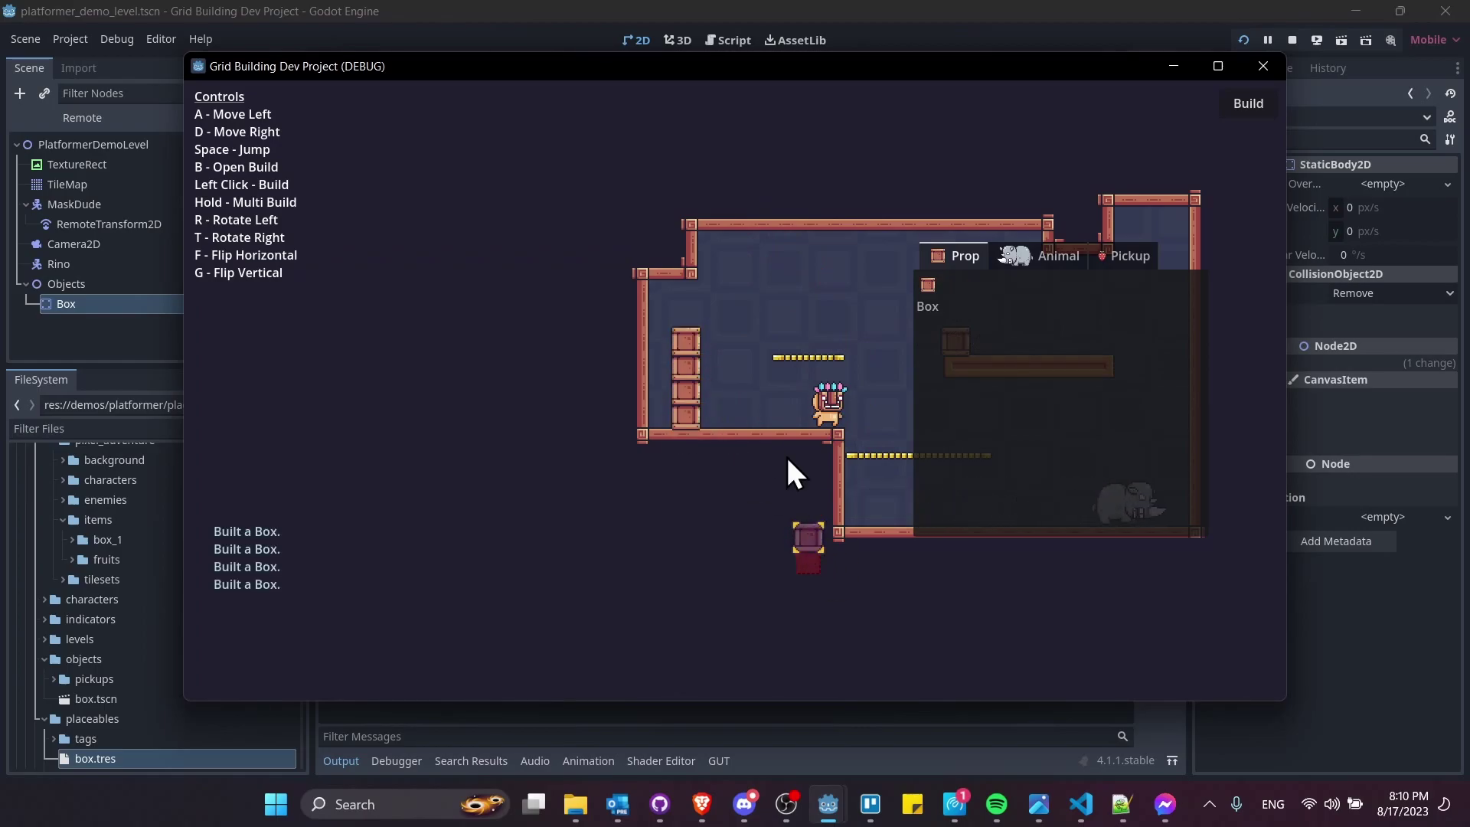
# Drag-build second and third box columns beside the first, forming a staircase
pyautogui.press('d')
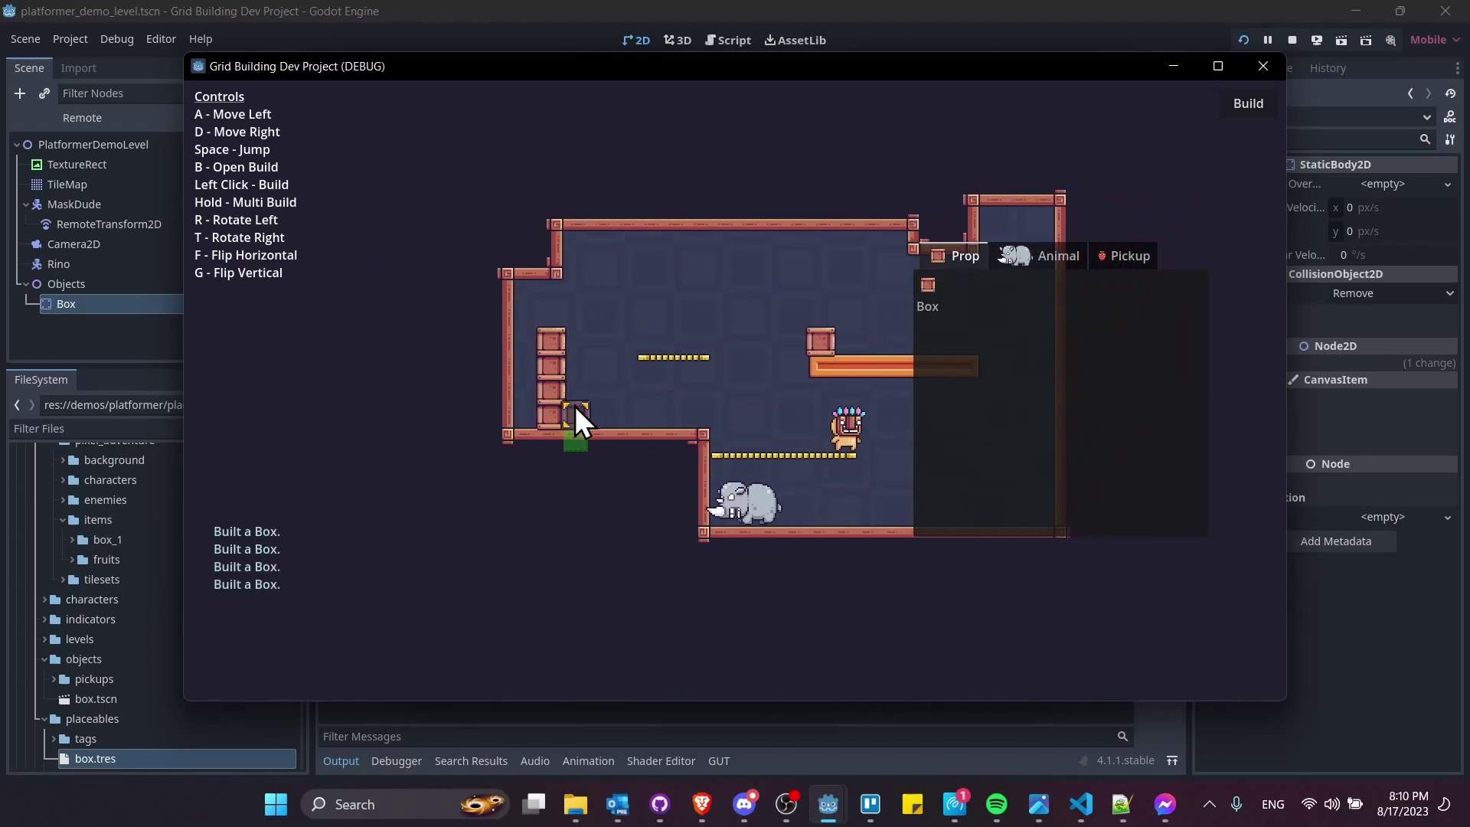
pyautogui.press('a')
pyautogui.press('space')
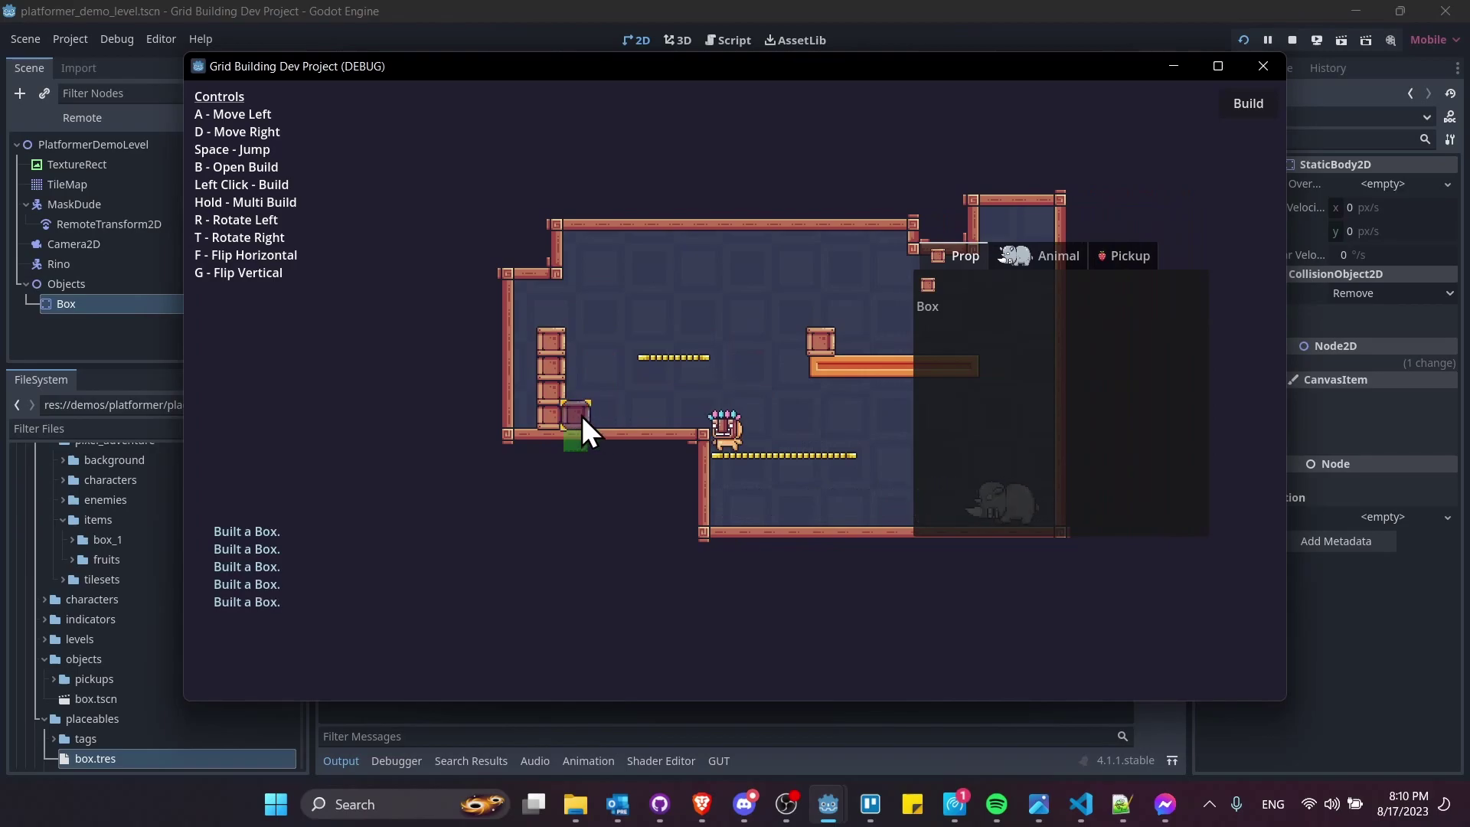
pyautogui.moveTo(582, 417); pyautogui.dragTo(577, 351)
pyautogui.moveTo(619, 426)
pyautogui.mouseDown()
pyautogui.moveTo(596, 346)
pyautogui.moveTo(583, 390)
pyautogui.moveTo(608, 285)
pyautogui.mouseUp()
# Jump onto the lower platform and try three boxes above the yellow platform, which are refused
pyautogui.press('space')
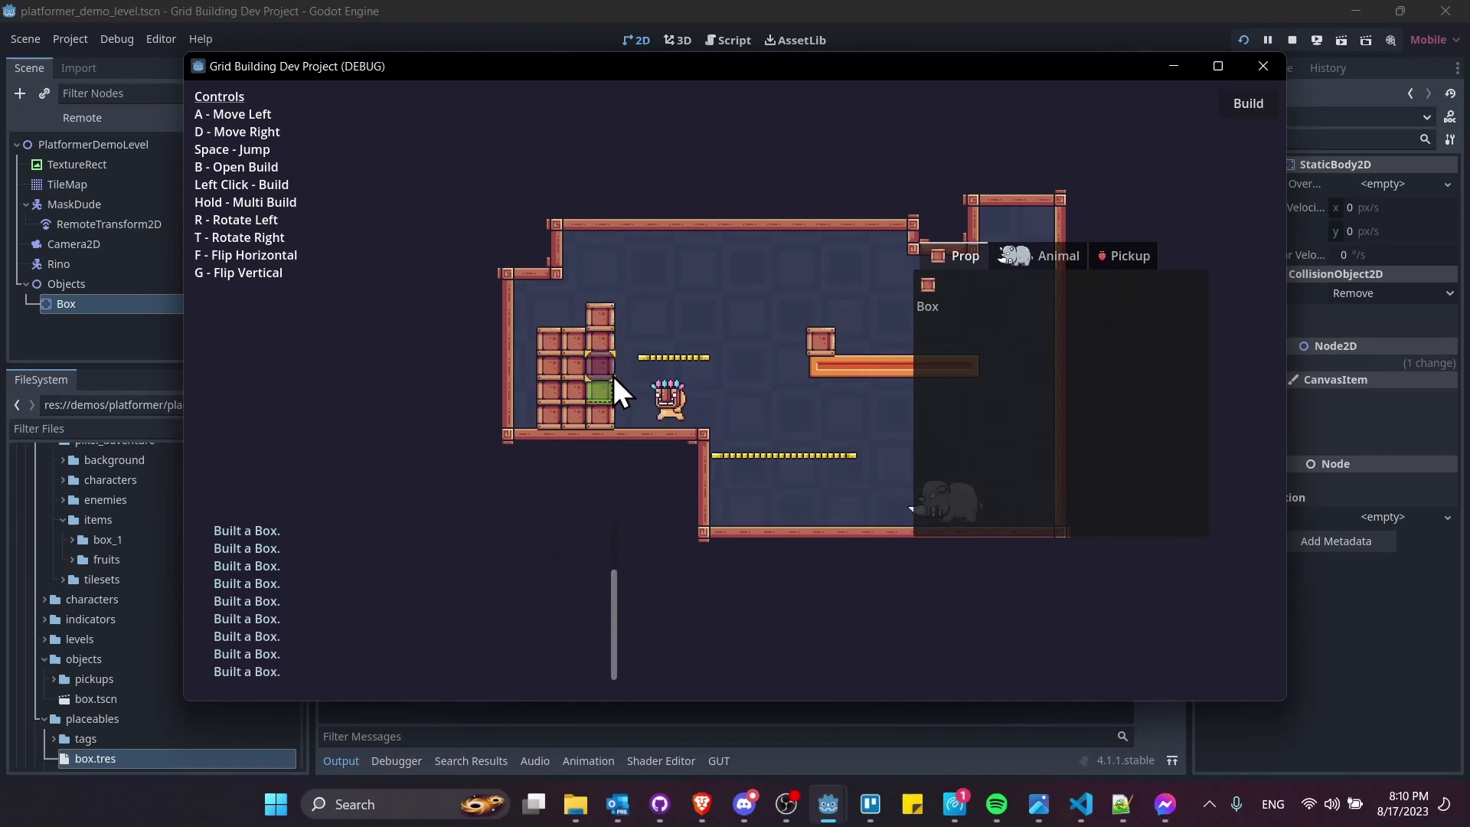
pyautogui.press('d')
pyautogui.press('space')
pyautogui.click(651, 344)
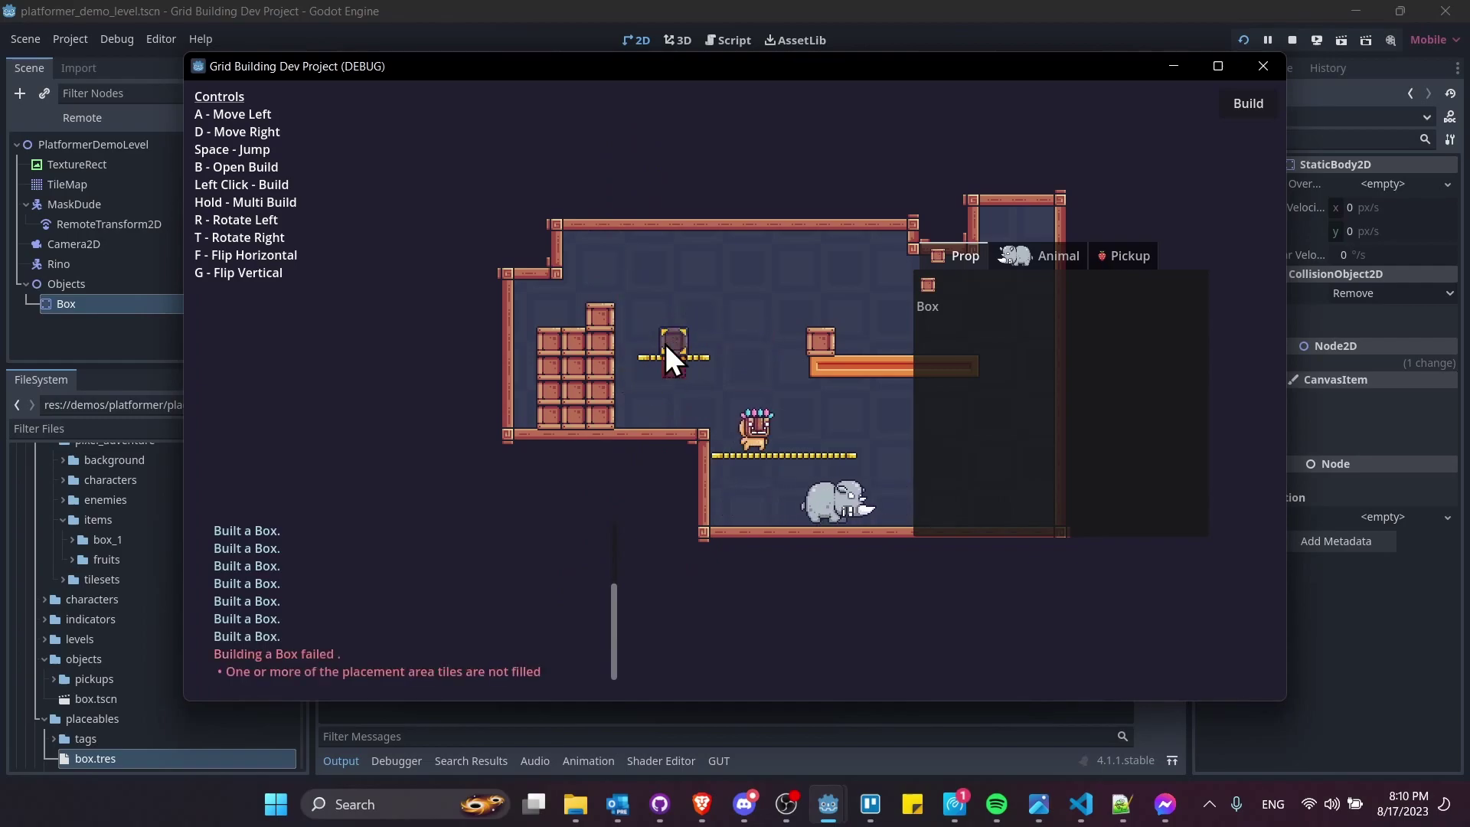
pyautogui.click(666, 343)
pyautogui.click(674, 344)
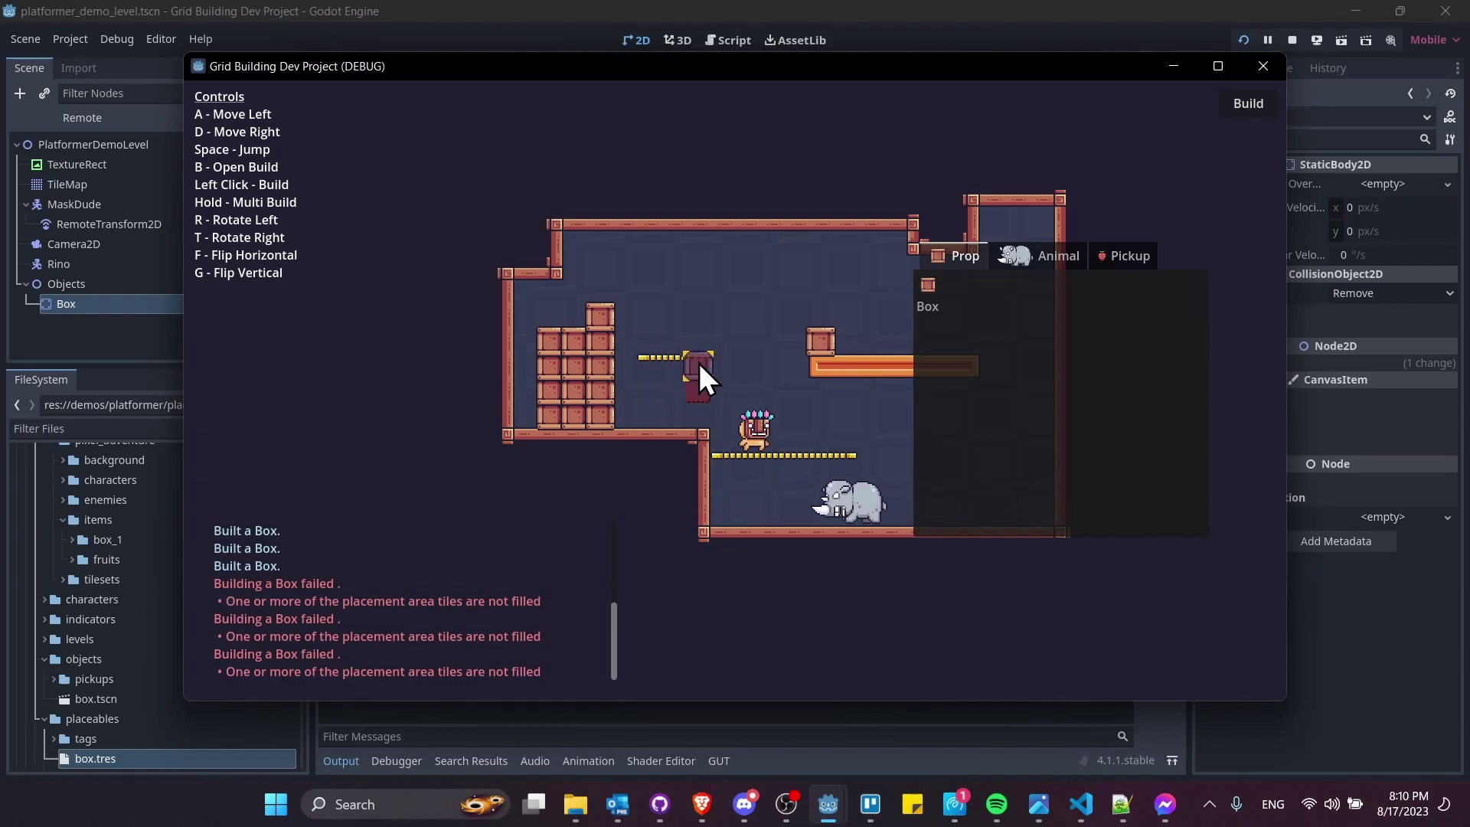
# Jump the player past the box stack onto the yellow and then orange platforms
pyautogui.press('a')
pyautogui.press('space')
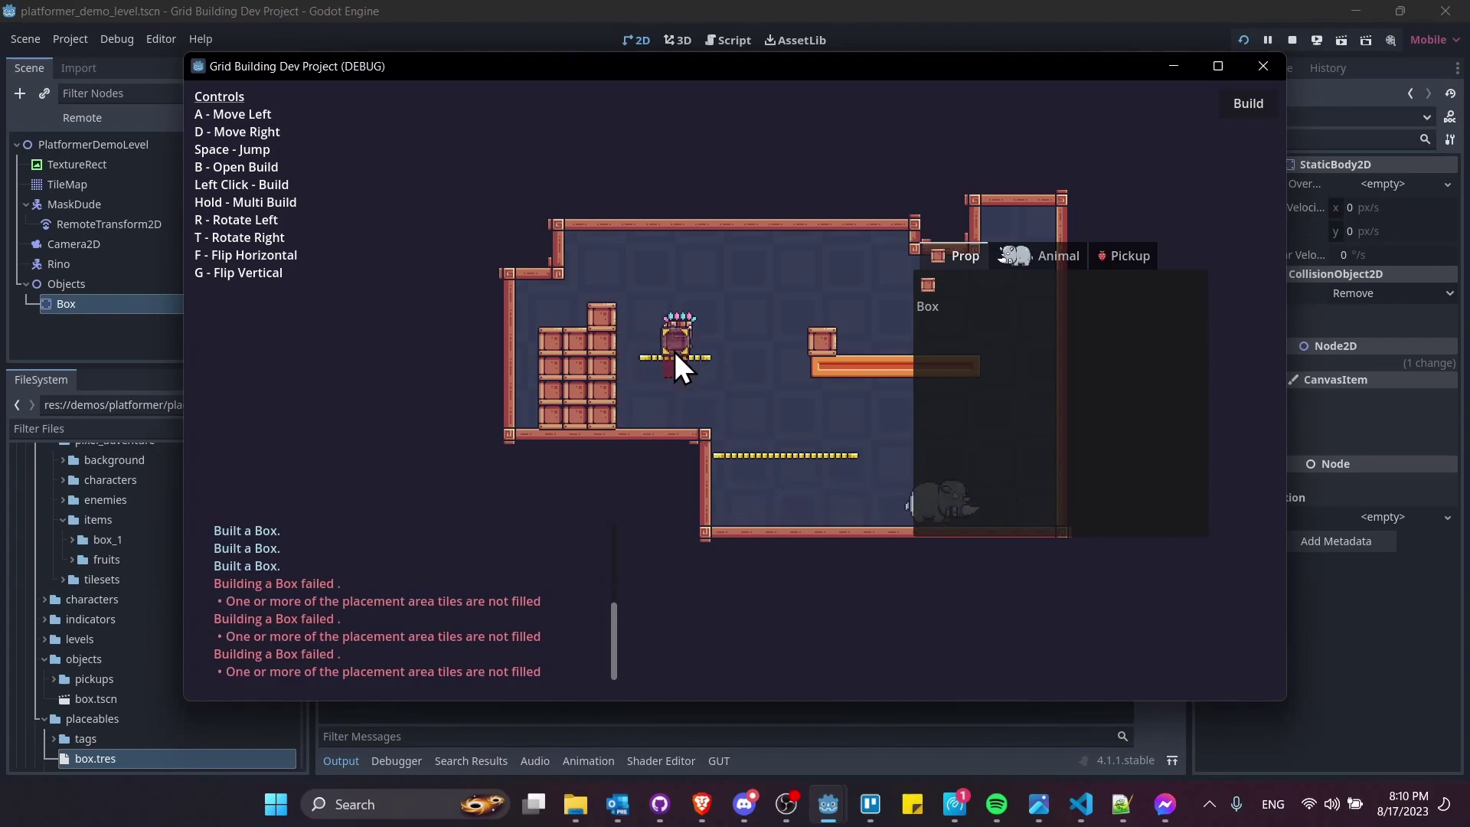
pyautogui.press('space')
pyautogui.press('d')
pyautogui.press('d')
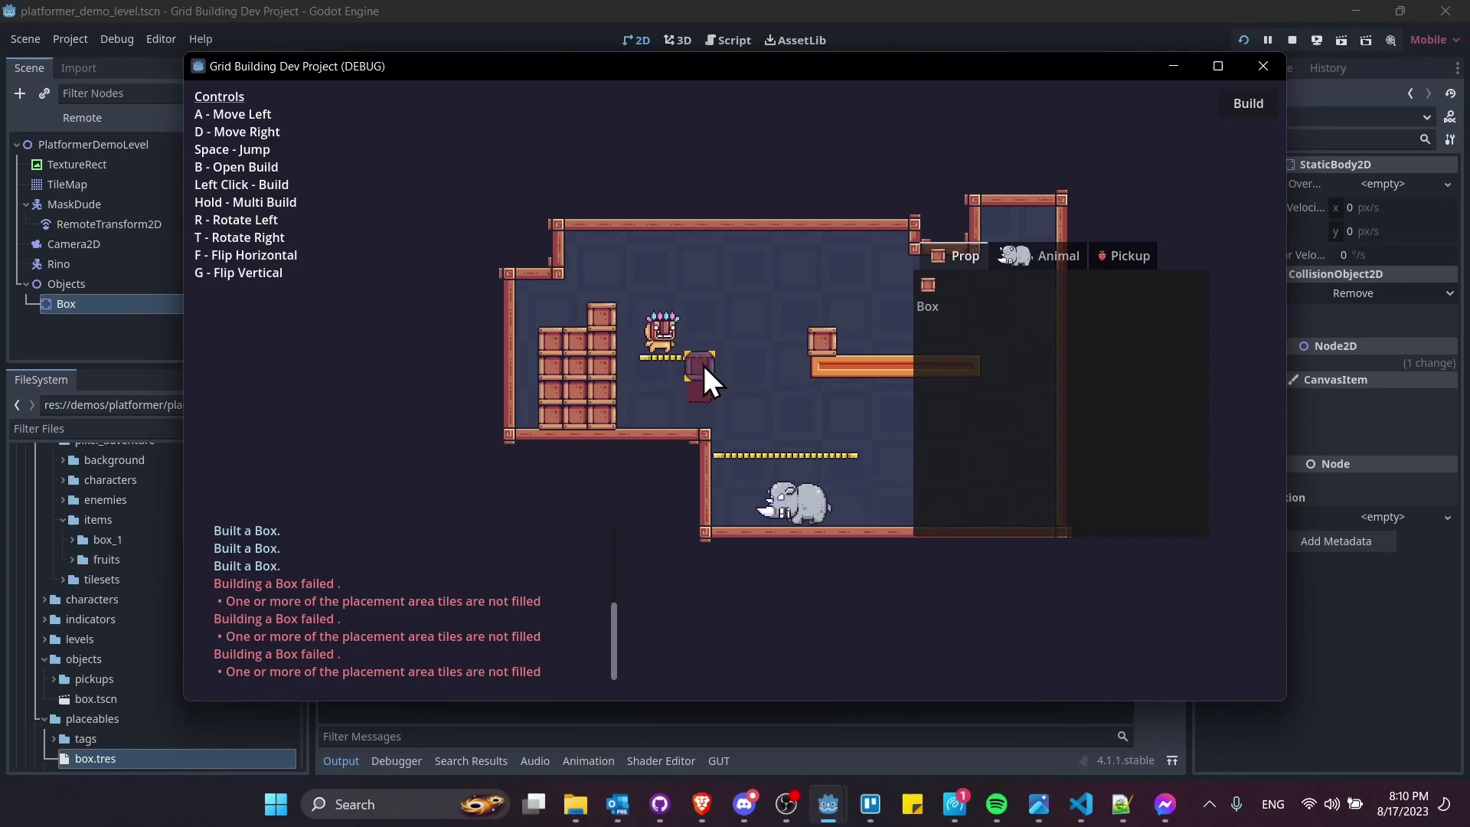
pyautogui.press('space')
# Stack more boxes by the orange platform, then choose Rino from Animals, rotated two quarter turns
pyautogui.click(738, 359)
pyautogui.moveTo(738, 357); pyautogui.dragTo(740, 314)
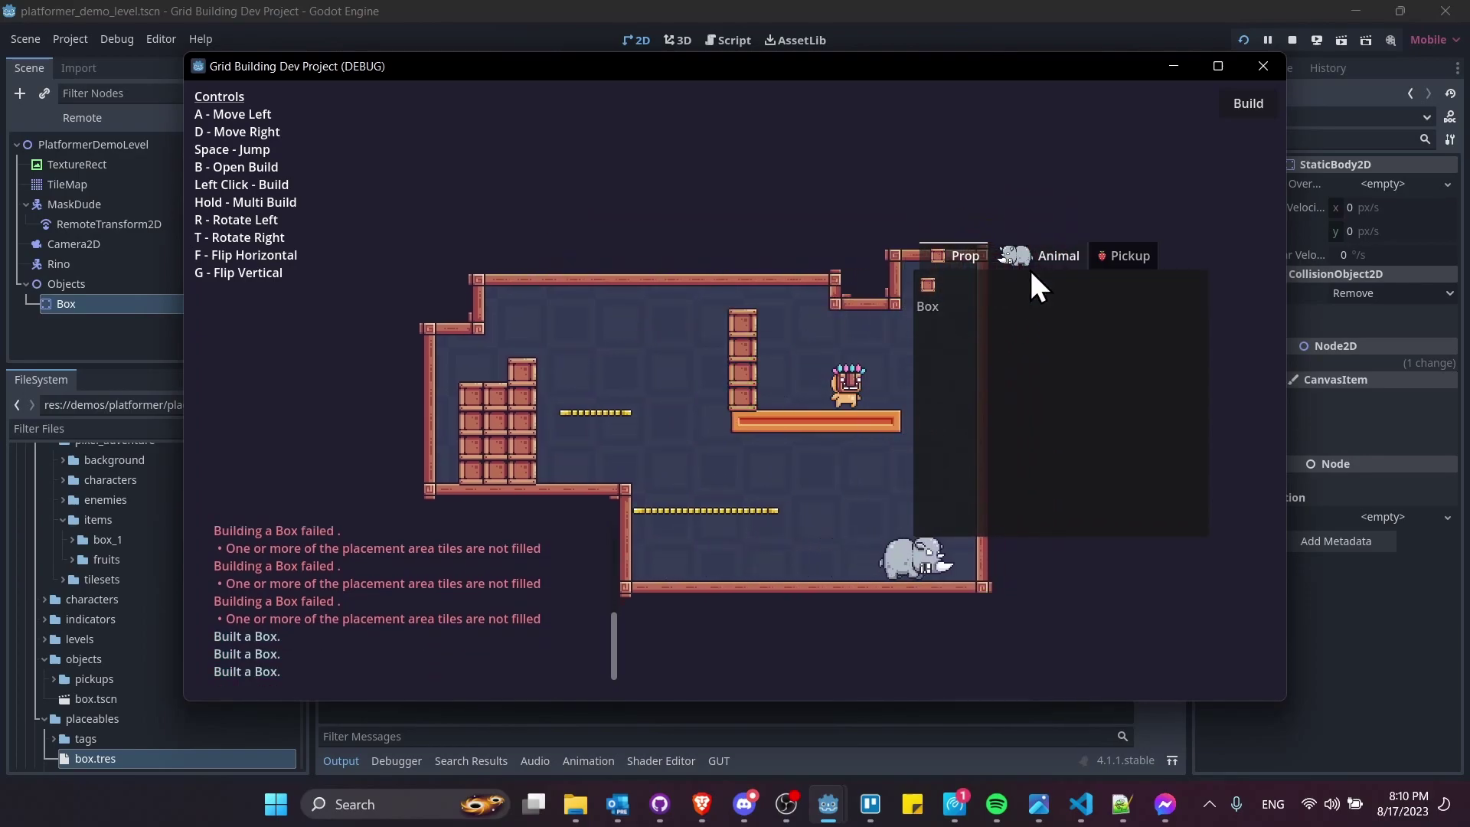
pyautogui.click(1064, 260)
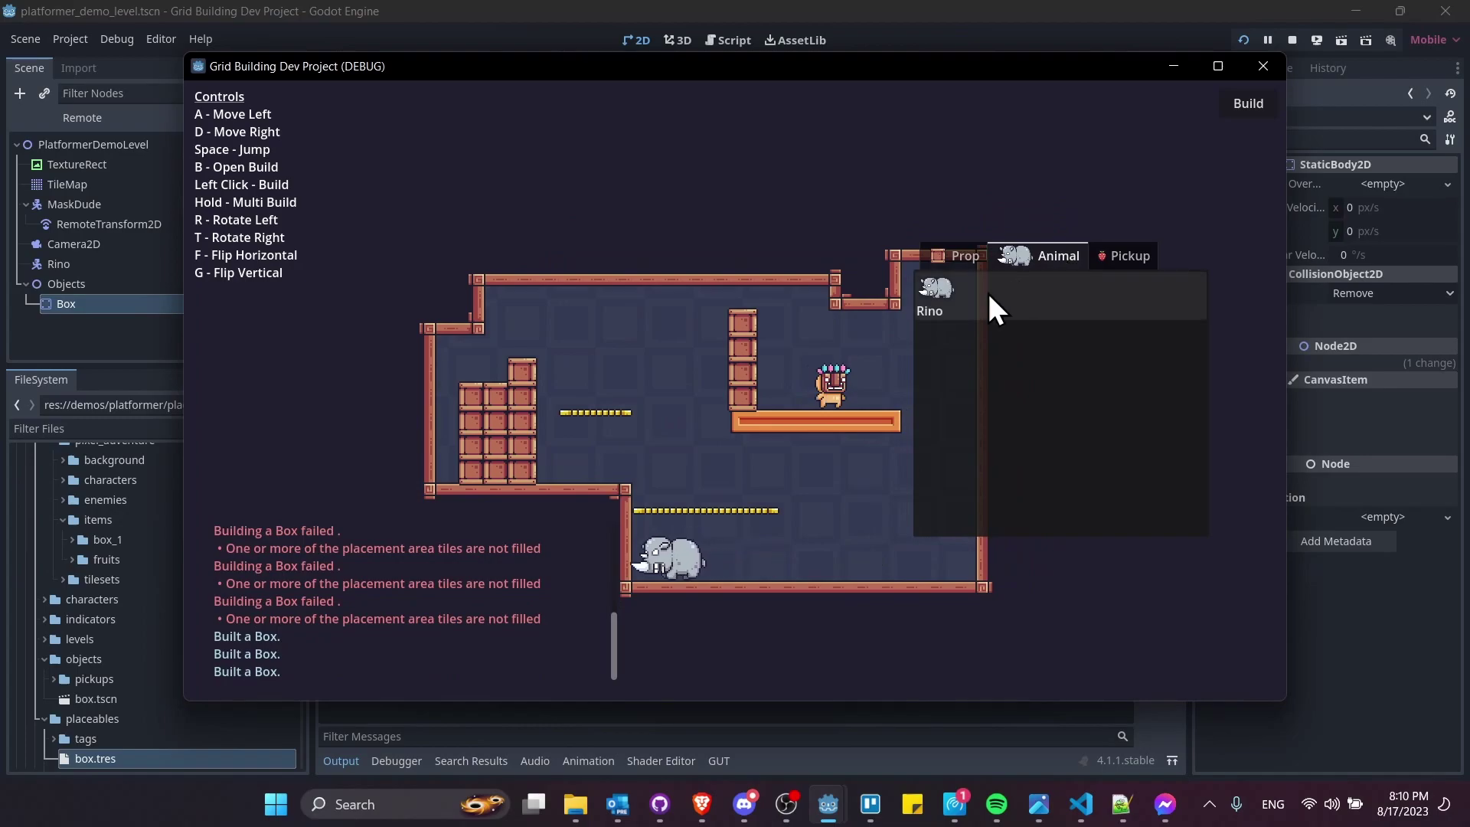
pyautogui.click(934, 295)
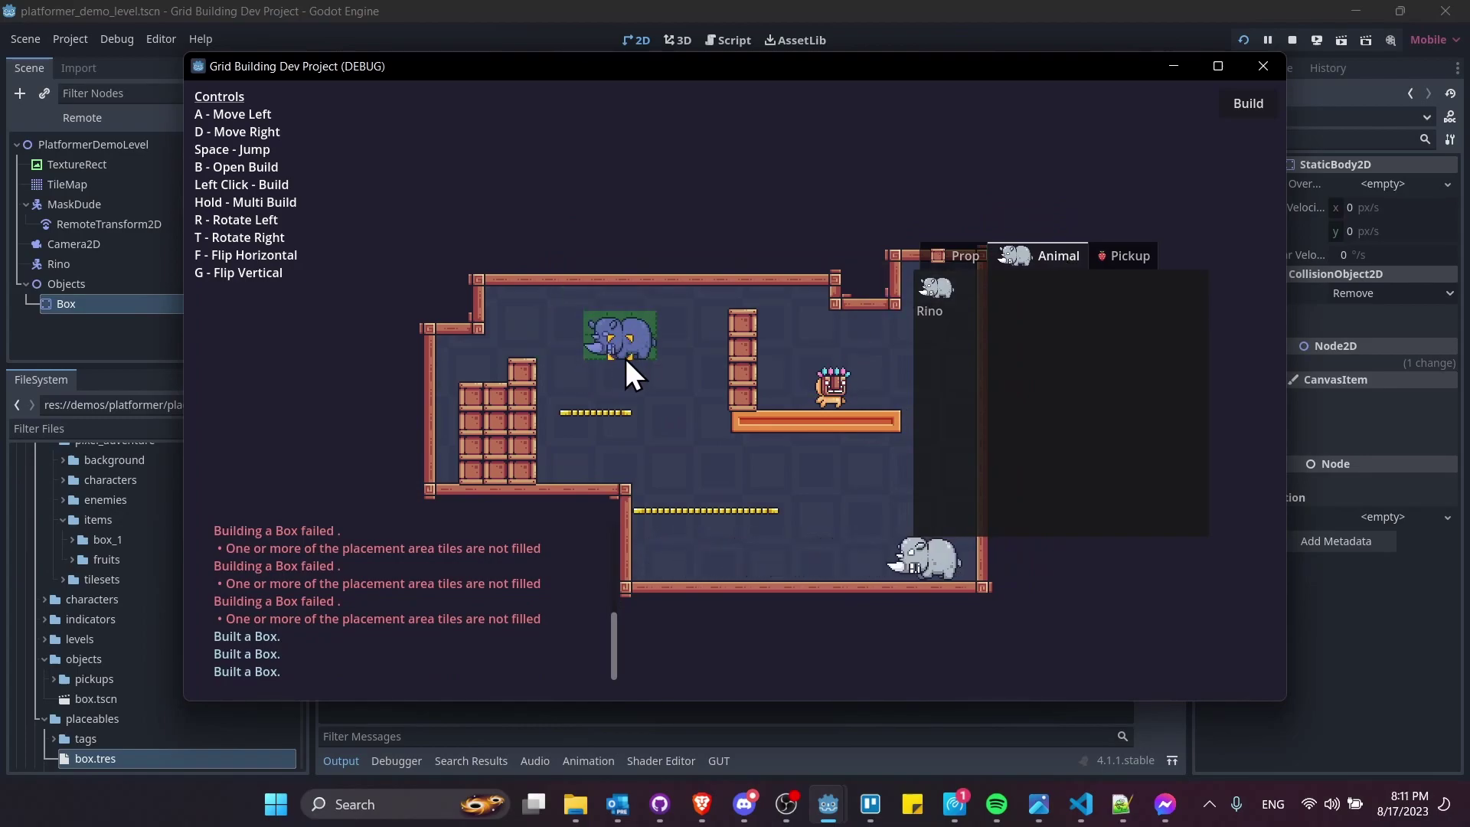
pyautogui.press('r')
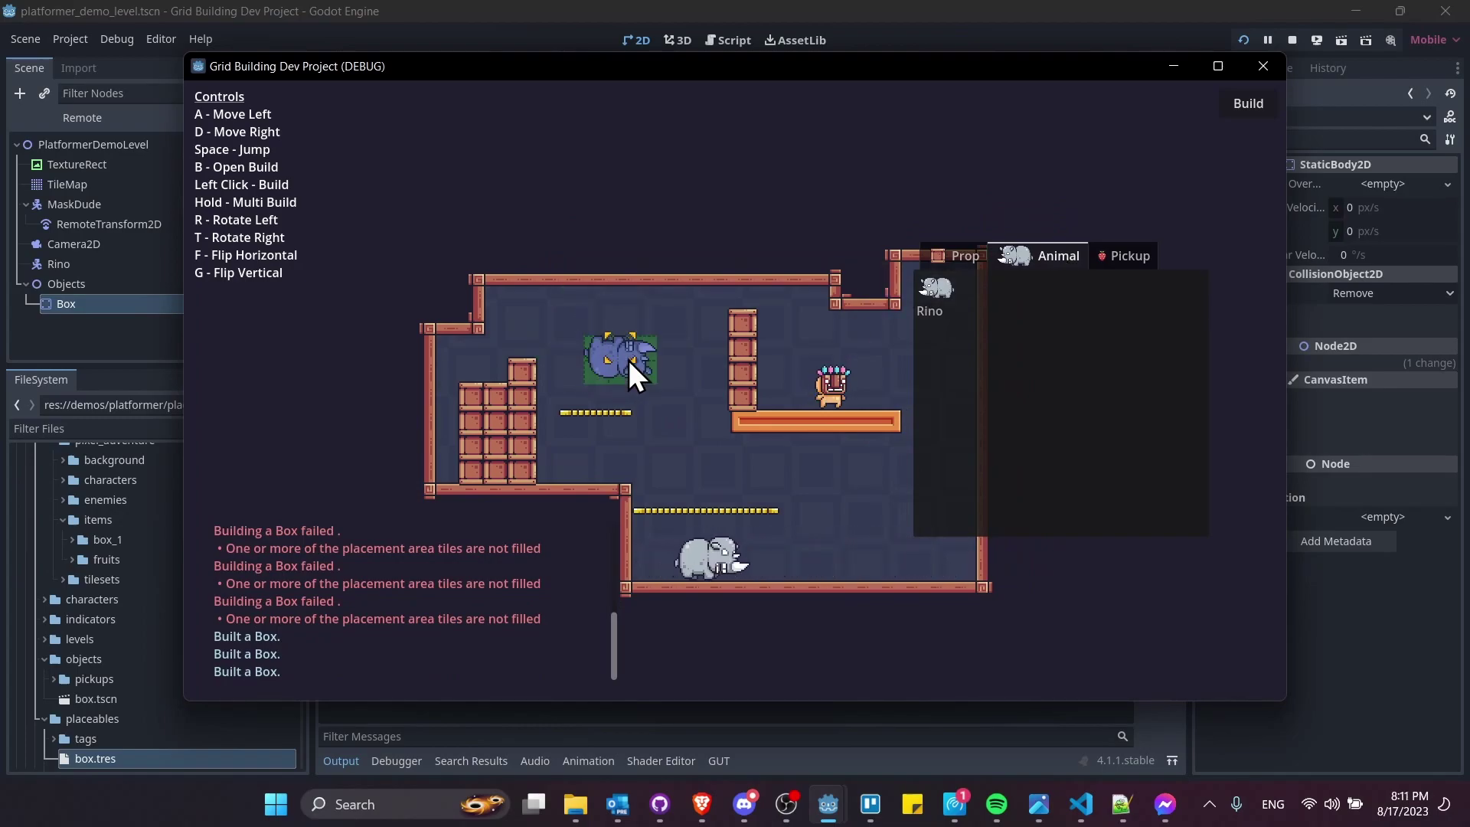
pyautogui.press('r')
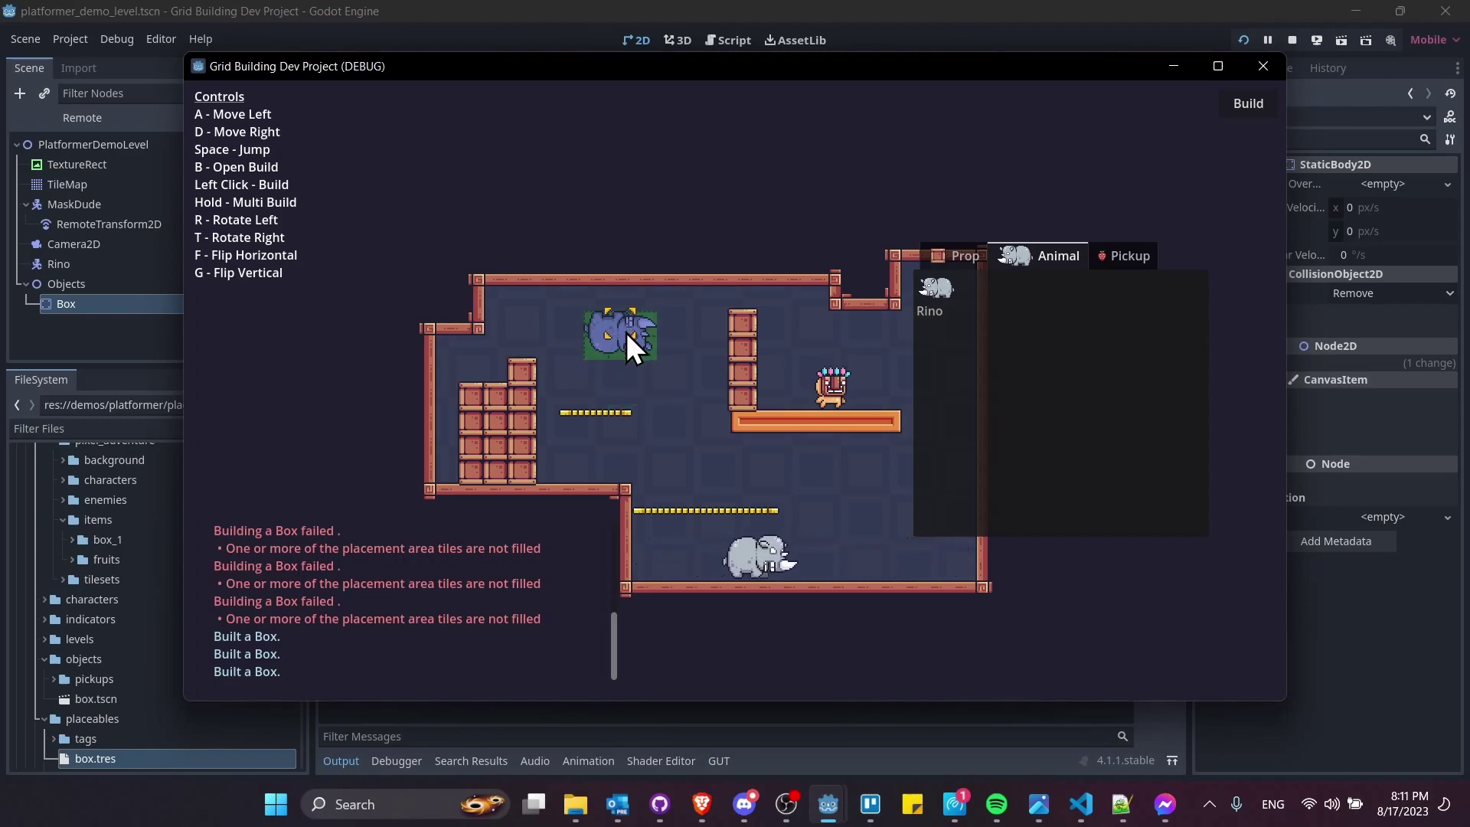
# Drag trails of rhinos through the upper-left room and lower floor, plus one above the yellow platform
pyautogui.moveTo(626, 333)
pyautogui.mouseDown()
pyautogui.moveTo(807, 480)
pyautogui.moveTo(804, 614)
pyautogui.mouseUp()
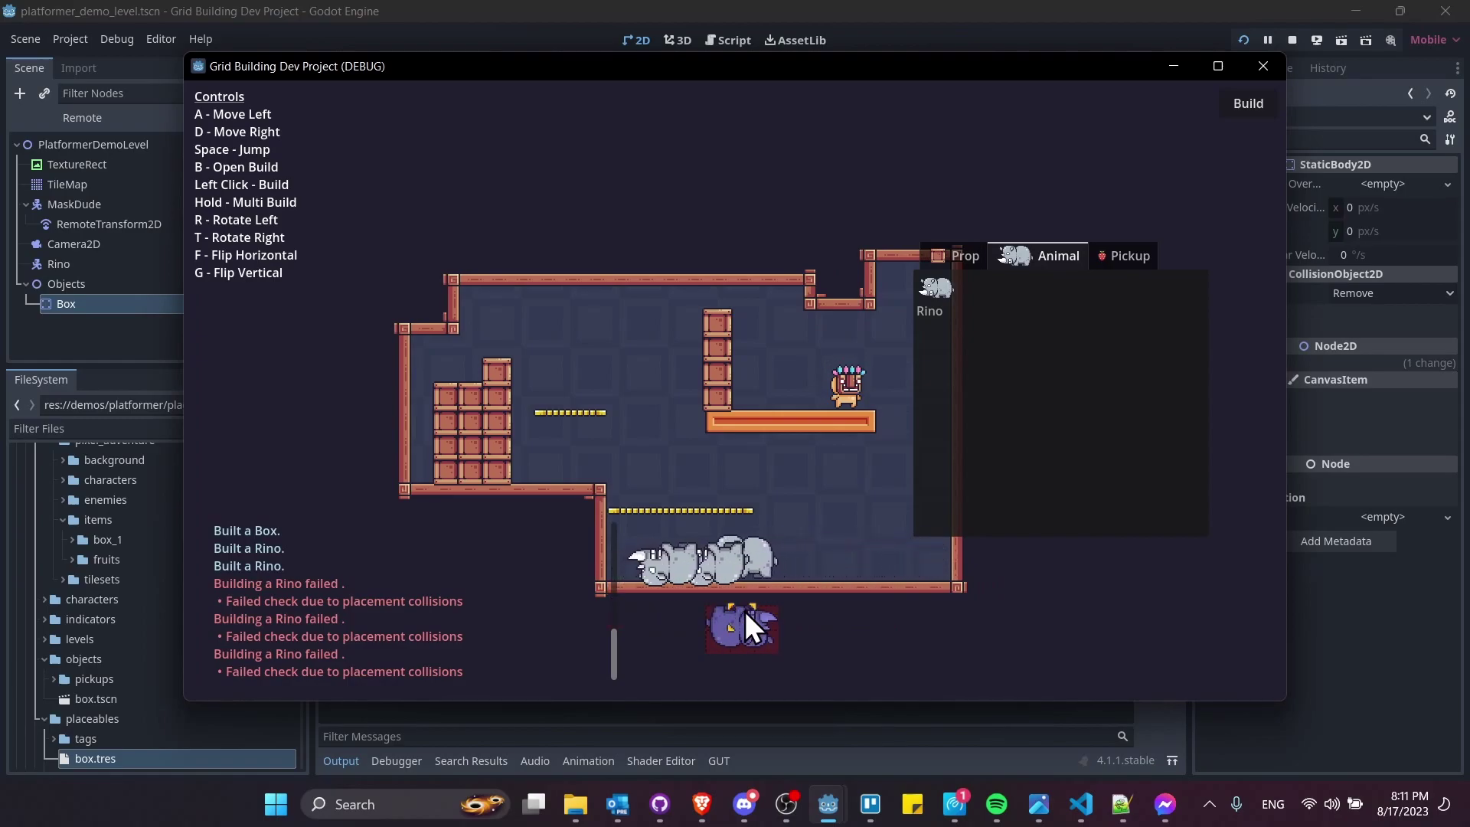
pyautogui.moveTo(745, 611)
pyautogui.mouseDown()
pyautogui.moveTo(626, 363)
pyautogui.moveTo(651, 300)
pyautogui.mouseUp()
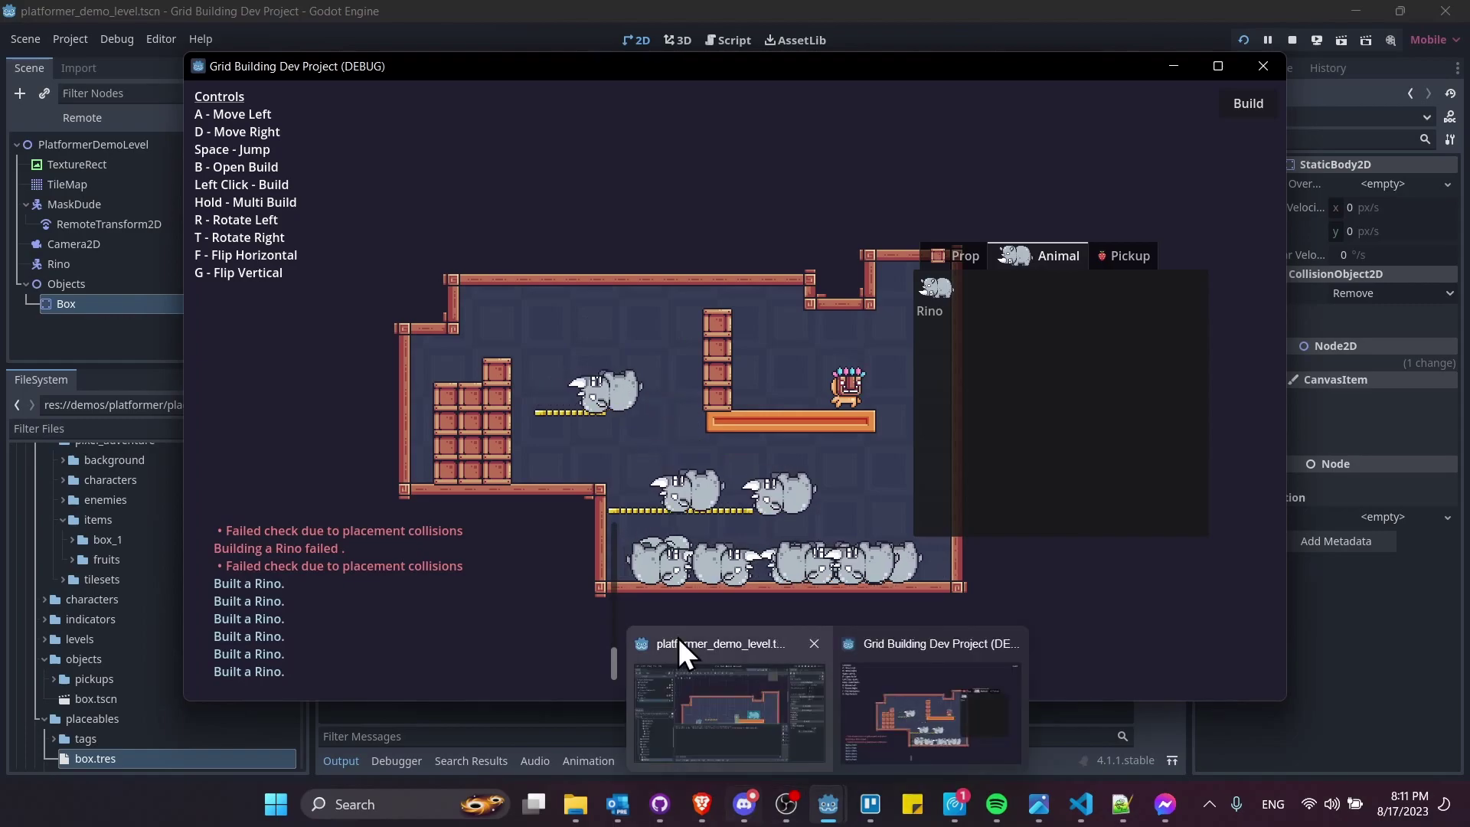
pyautogui.press('a')
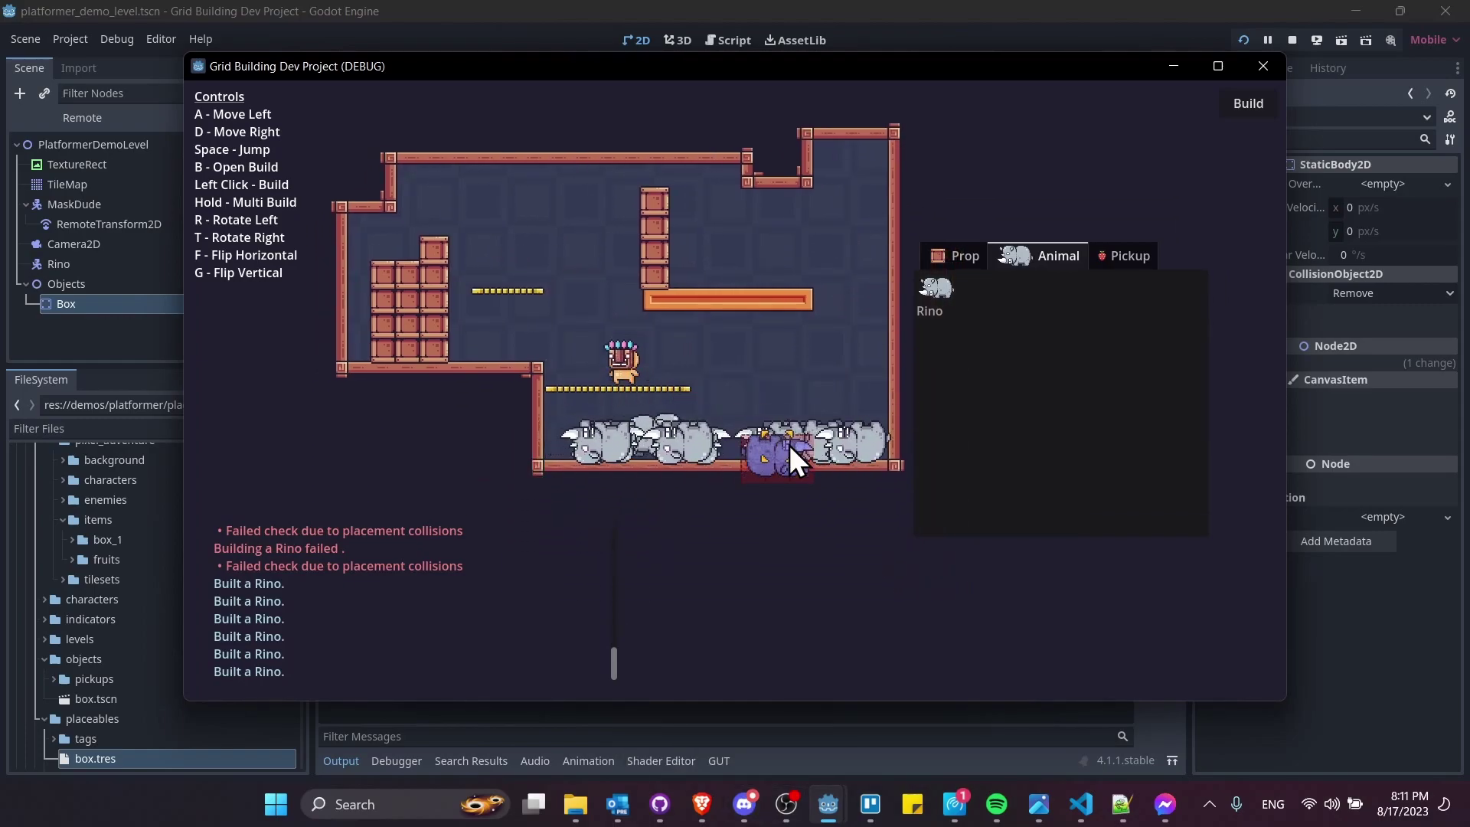
pyautogui.click(705, 338)
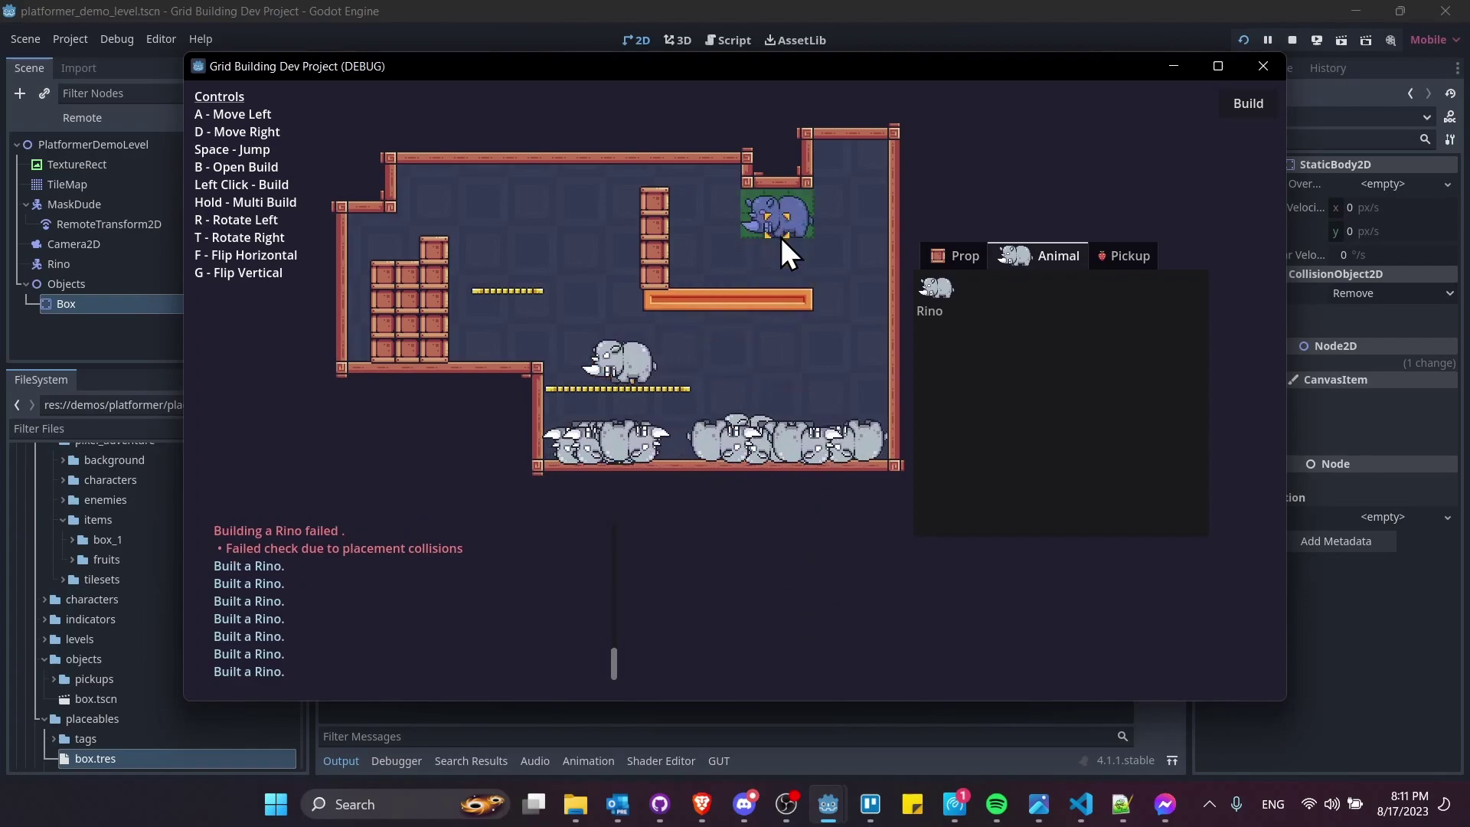
# Place four rhinos on the orange platform, jump onto the yellow platform, and show the Pickup choices
pyautogui.click(728, 252)
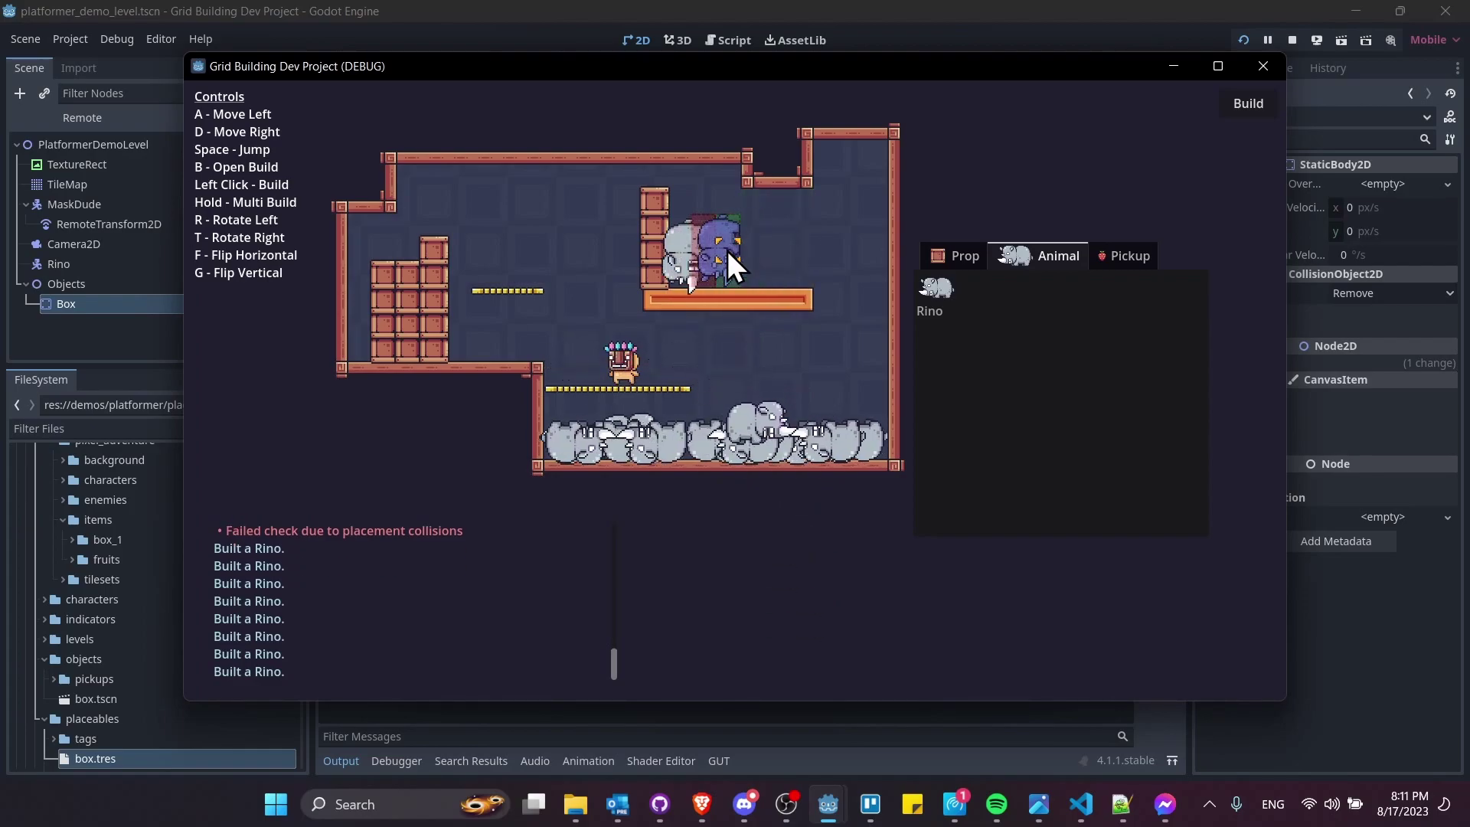
pyautogui.click(775, 295)
pyautogui.click(791, 185)
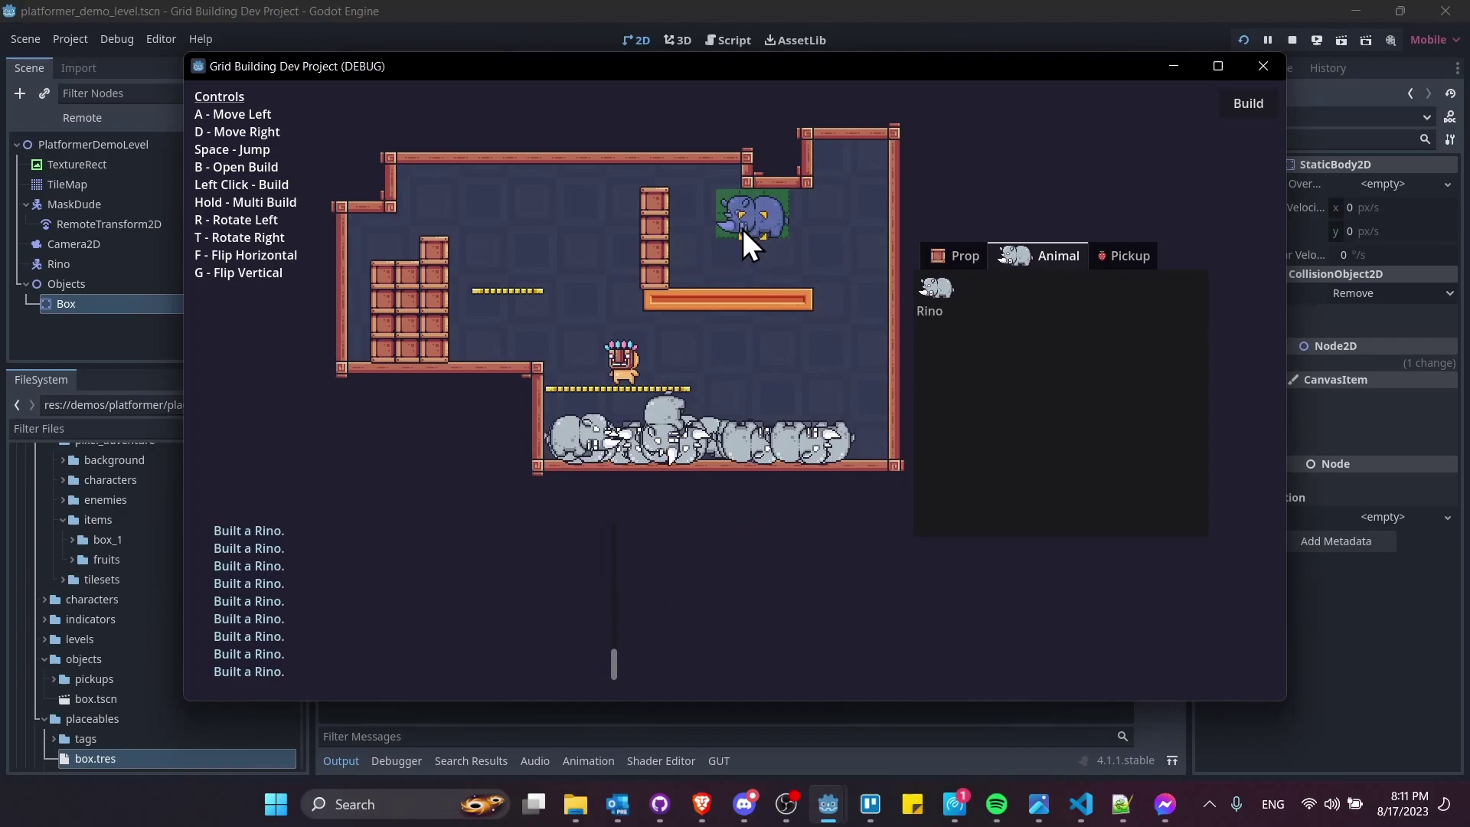
pyautogui.click(748, 240)
pyautogui.press('space')
pyautogui.press('a')
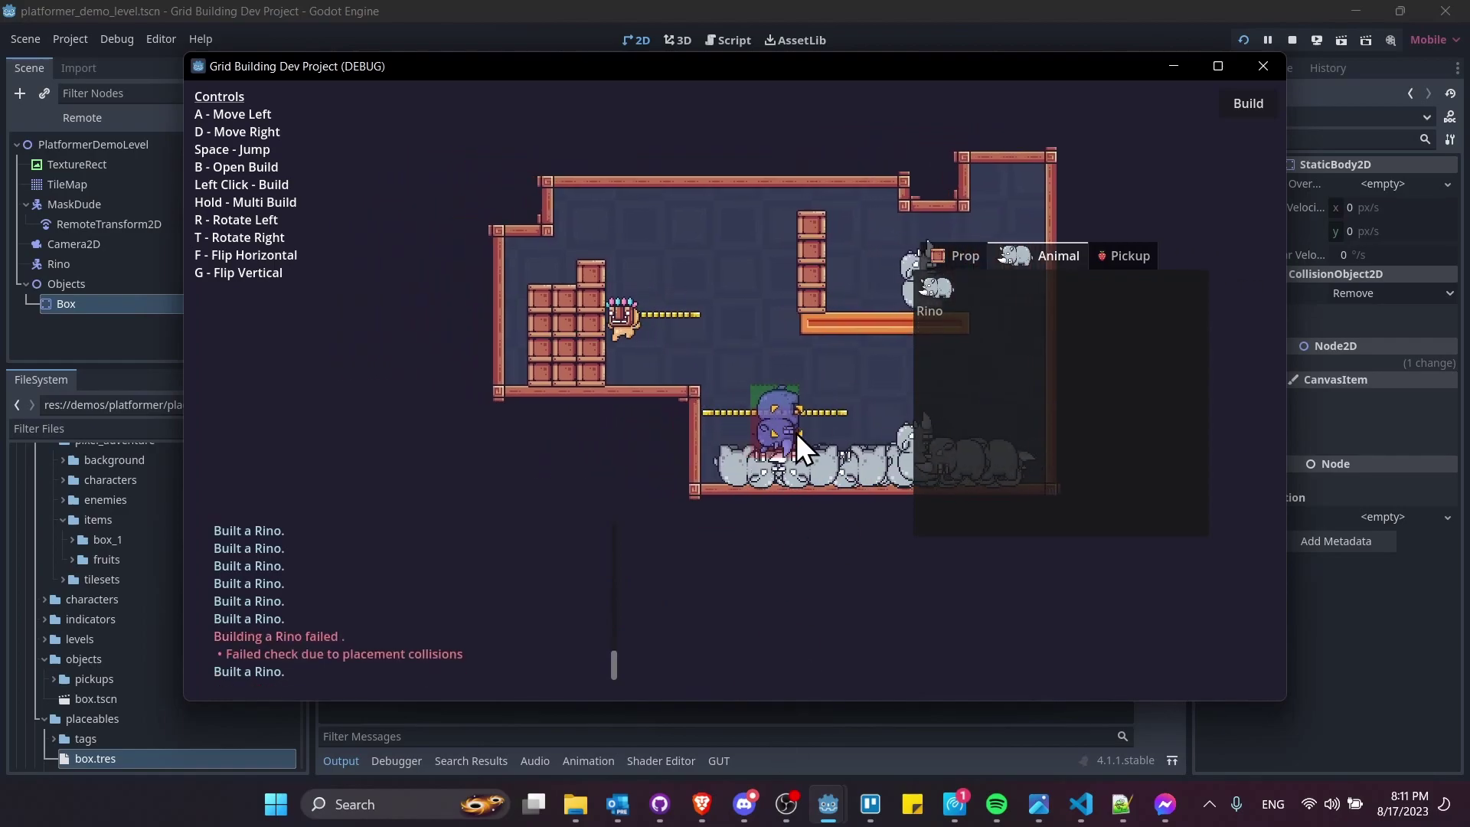
pyautogui.click(1127, 256)
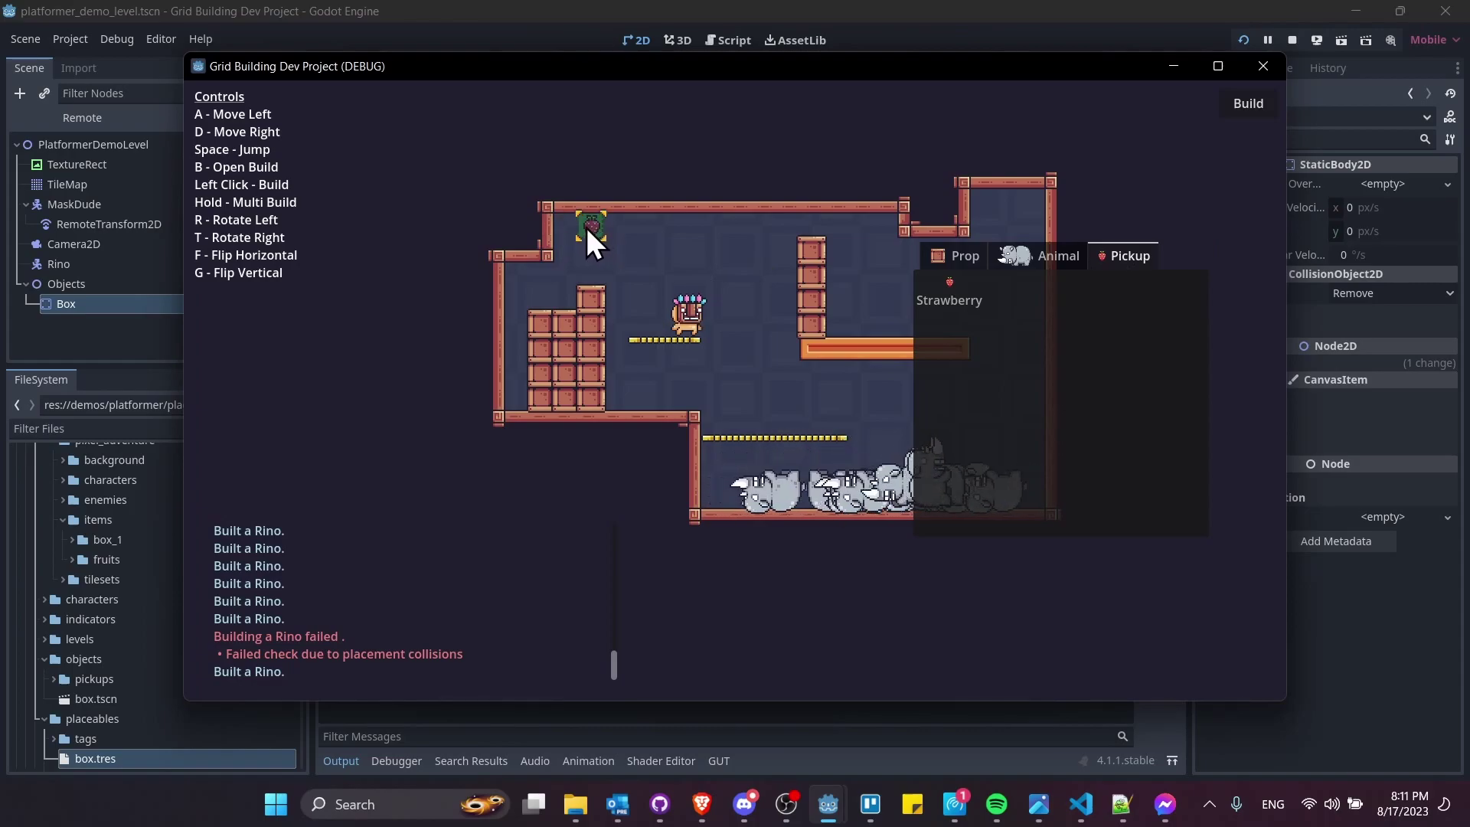
# Paint two strawberry rows under the ceiling, jump through to collect them, then close the build menu
pyautogui.moveTo(571, 225); pyautogui.dragTo(870, 226)
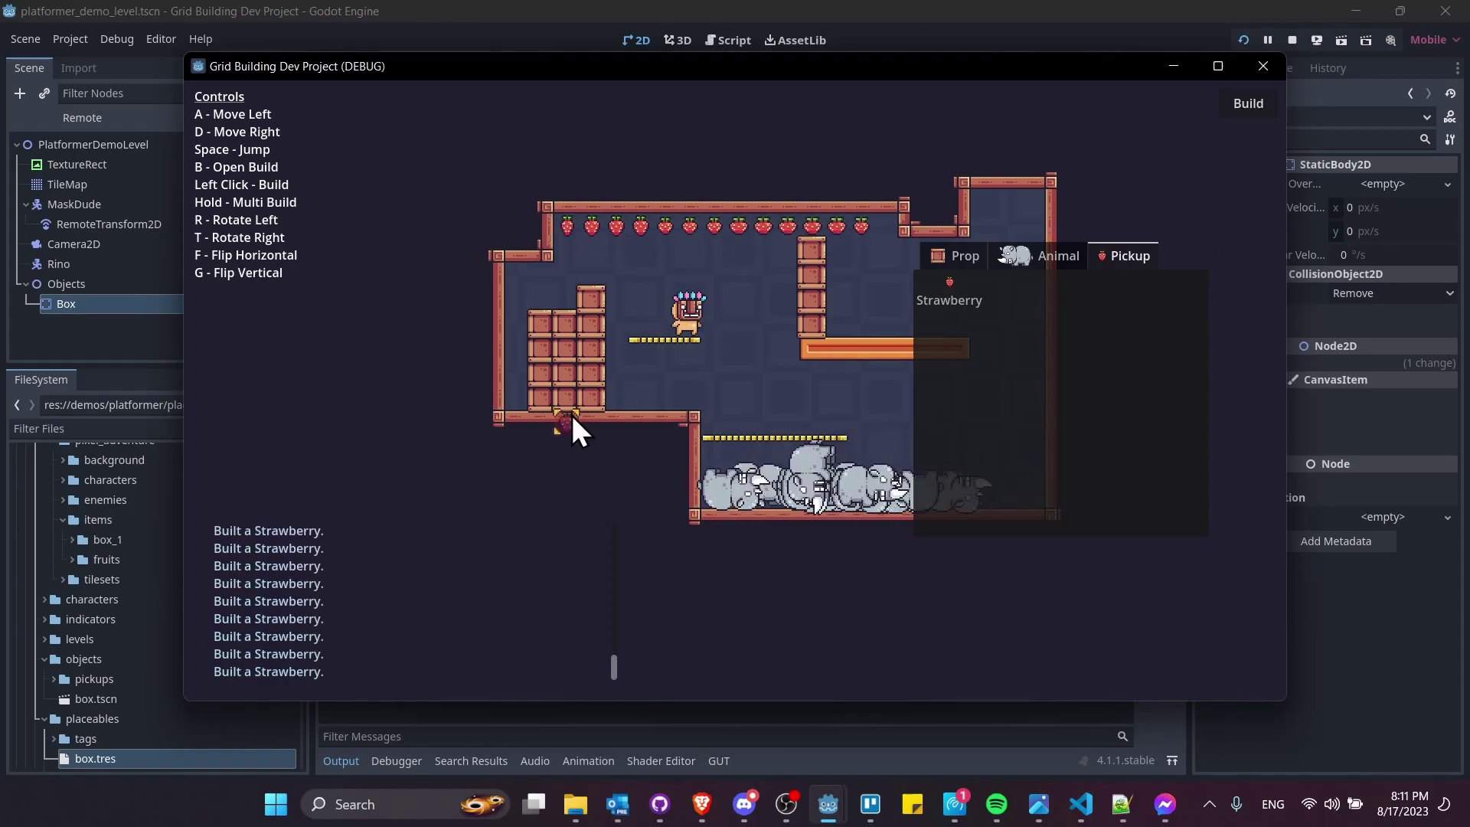
pyautogui.moveTo(573, 246)
pyautogui.mouseDown()
pyautogui.moveTo(741, 270)
pyautogui.moveTo(704, 245)
pyautogui.mouseUp()
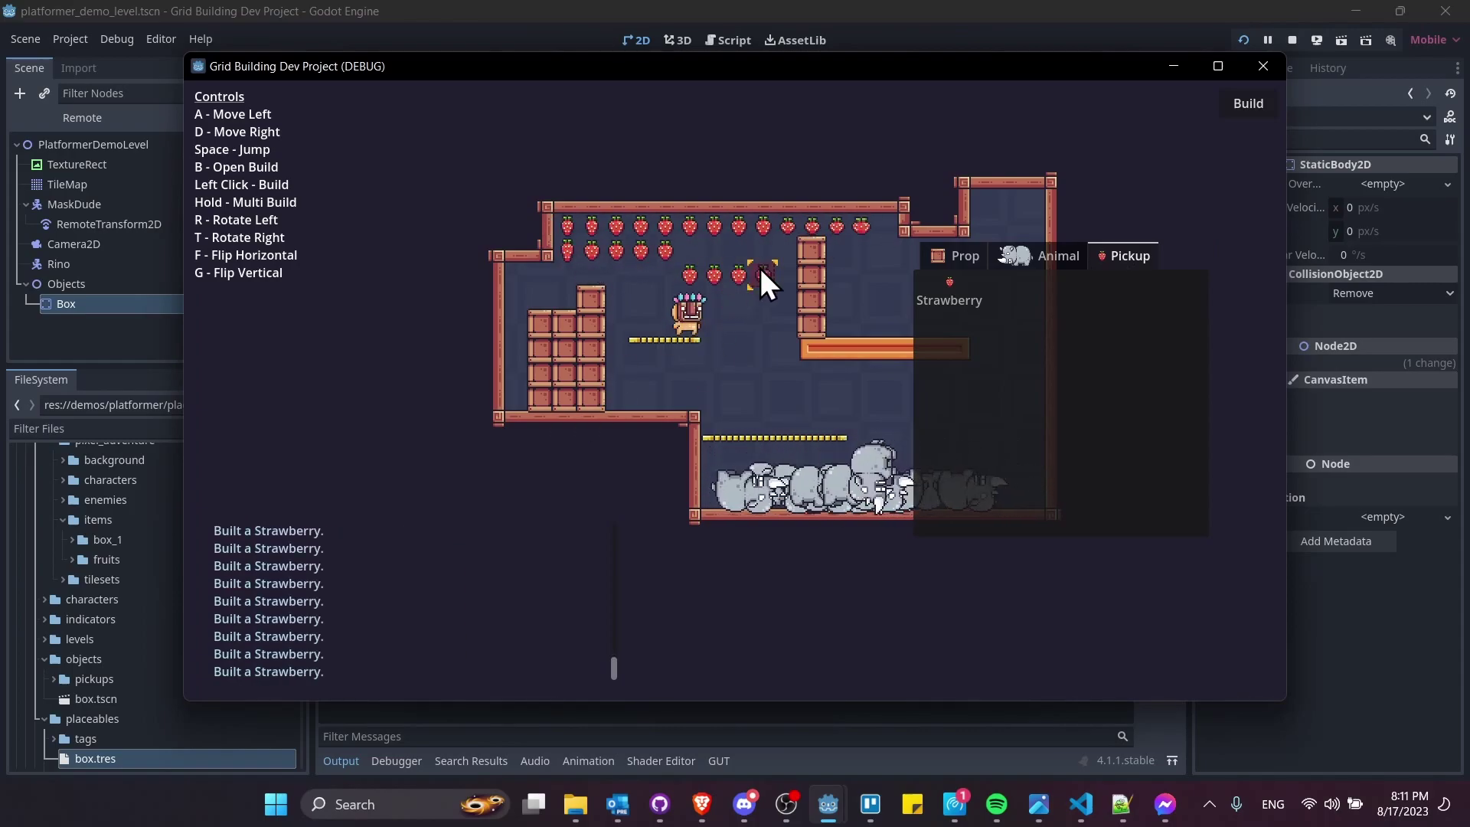
pyautogui.press('space')
pyautogui.press('a')
pyautogui.press('d')
pyautogui.press('space')
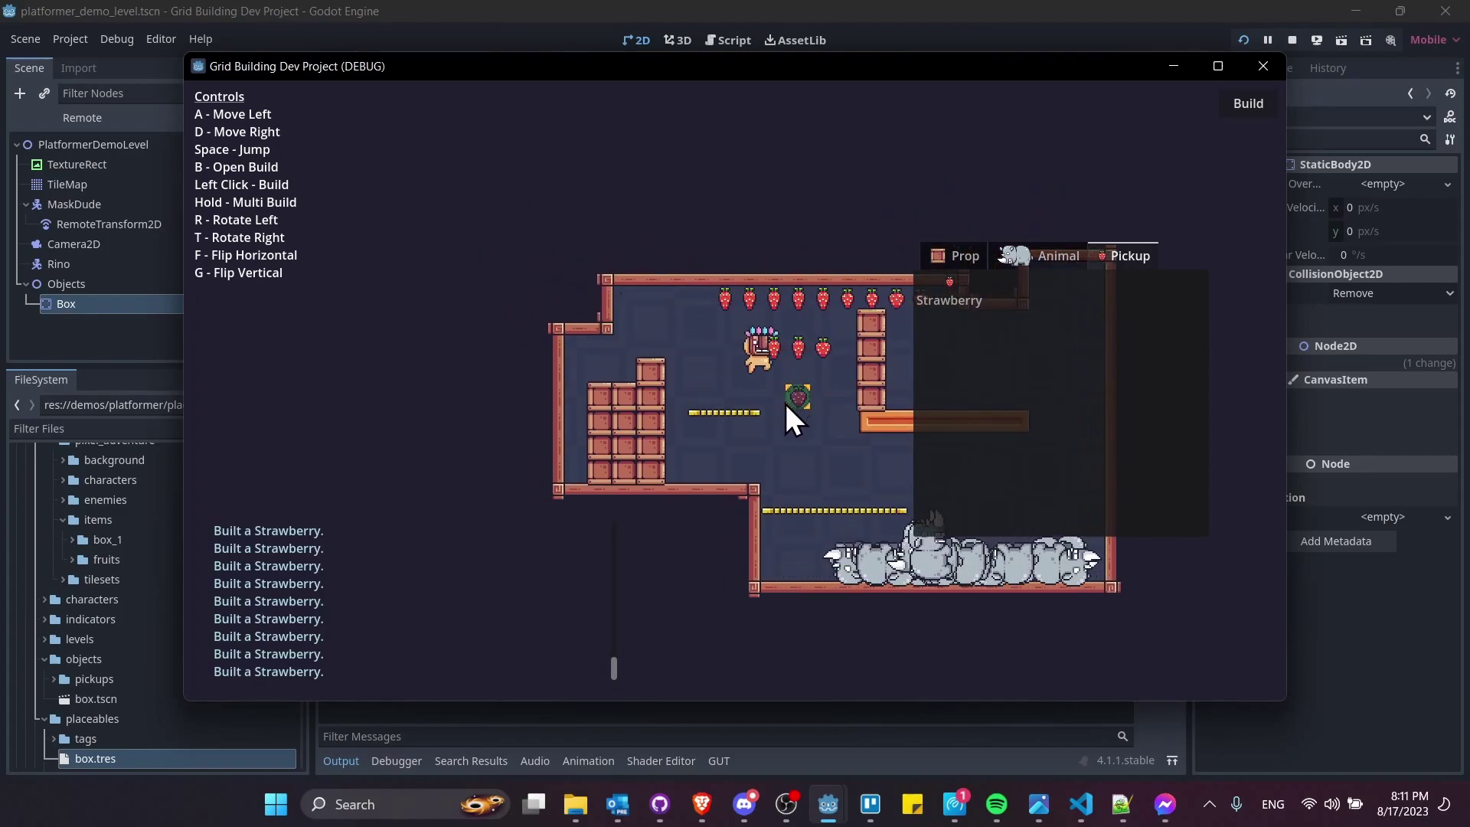
pyautogui.press('b')
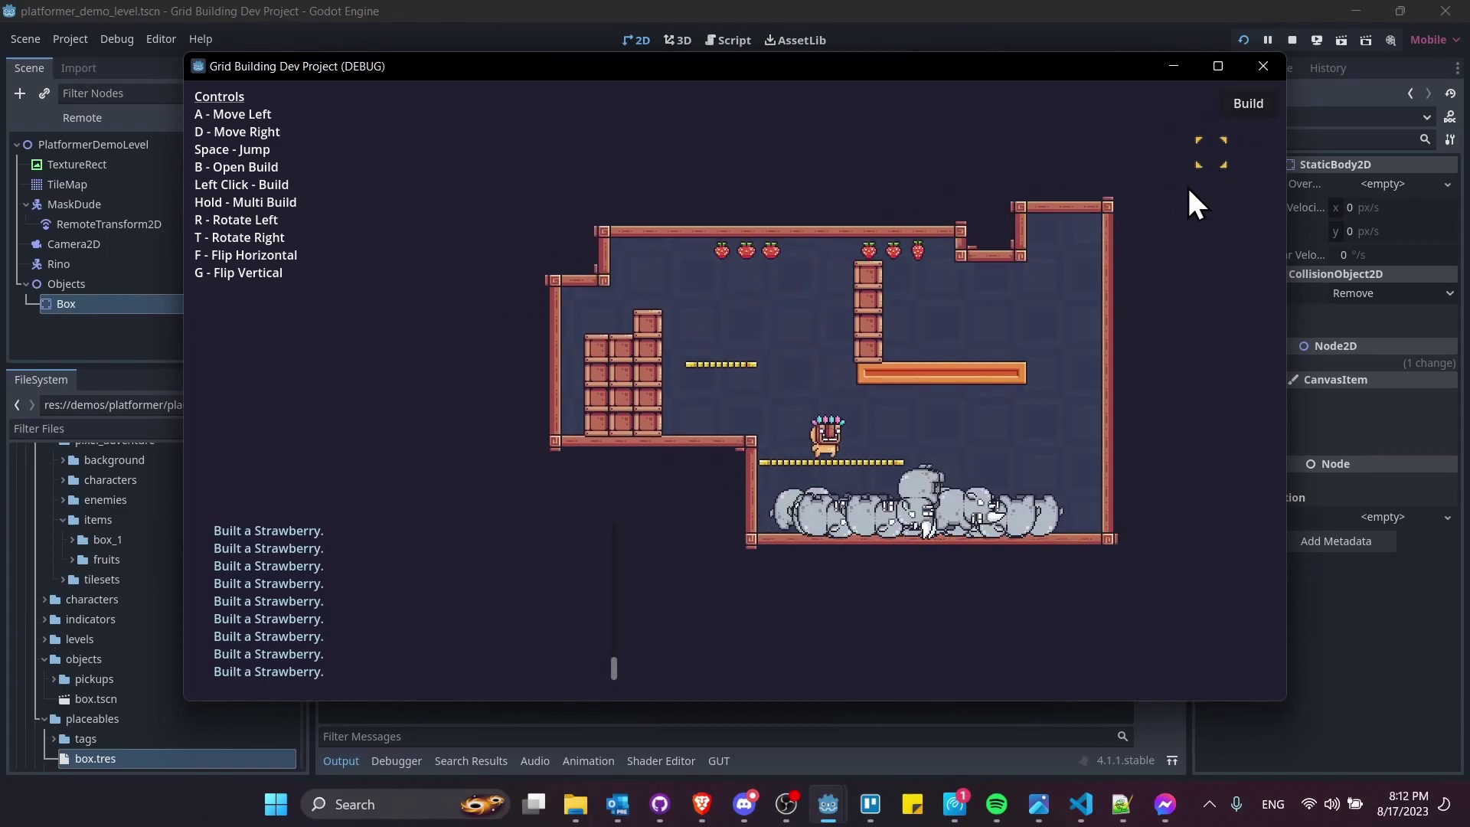
pyautogui.press('a')
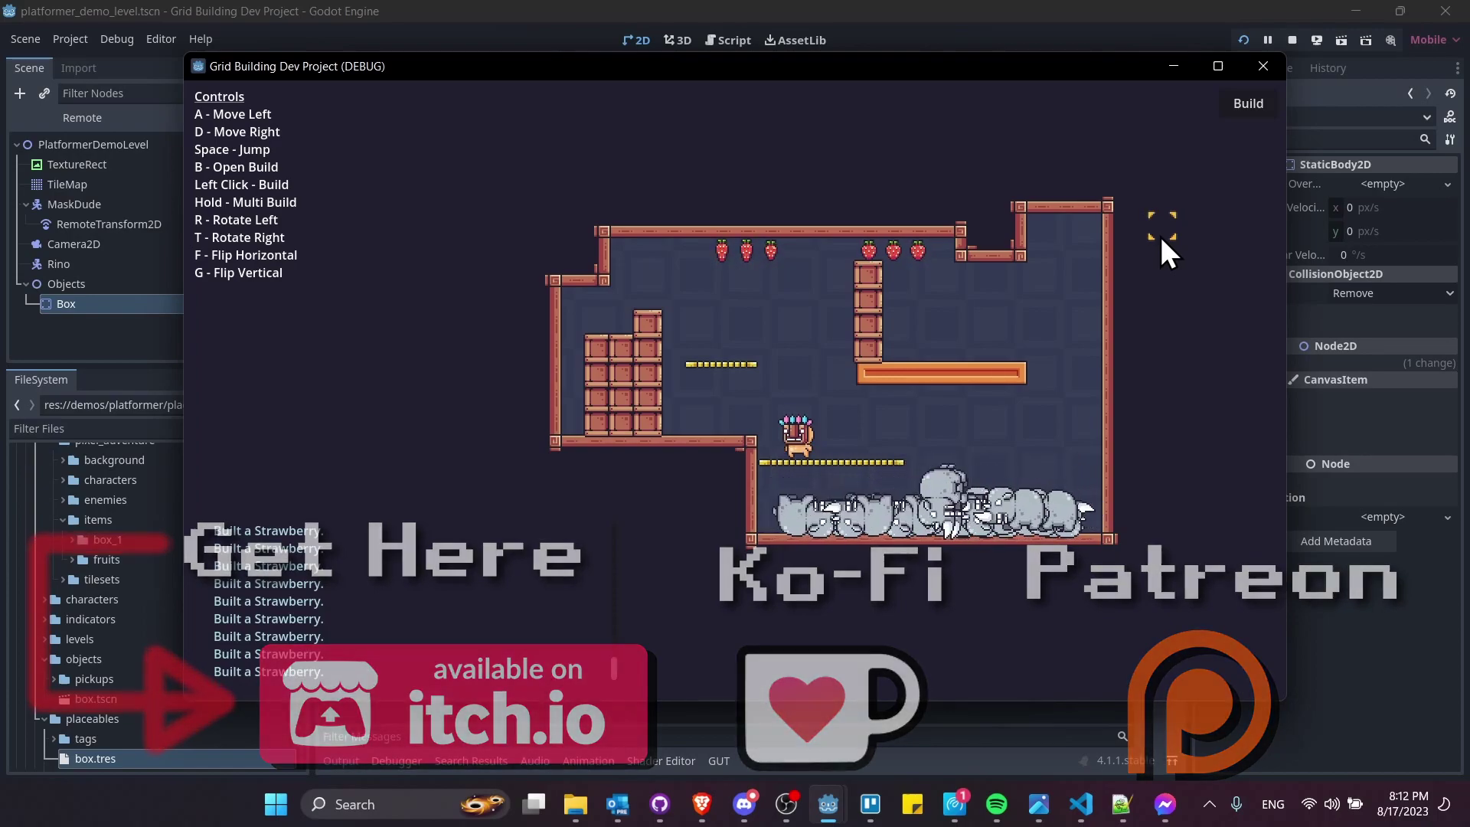
# Jump the player up and left onto the small upper-left platform, collecting the left strawberries
pyautogui.press('space')
pyautogui.press('a')
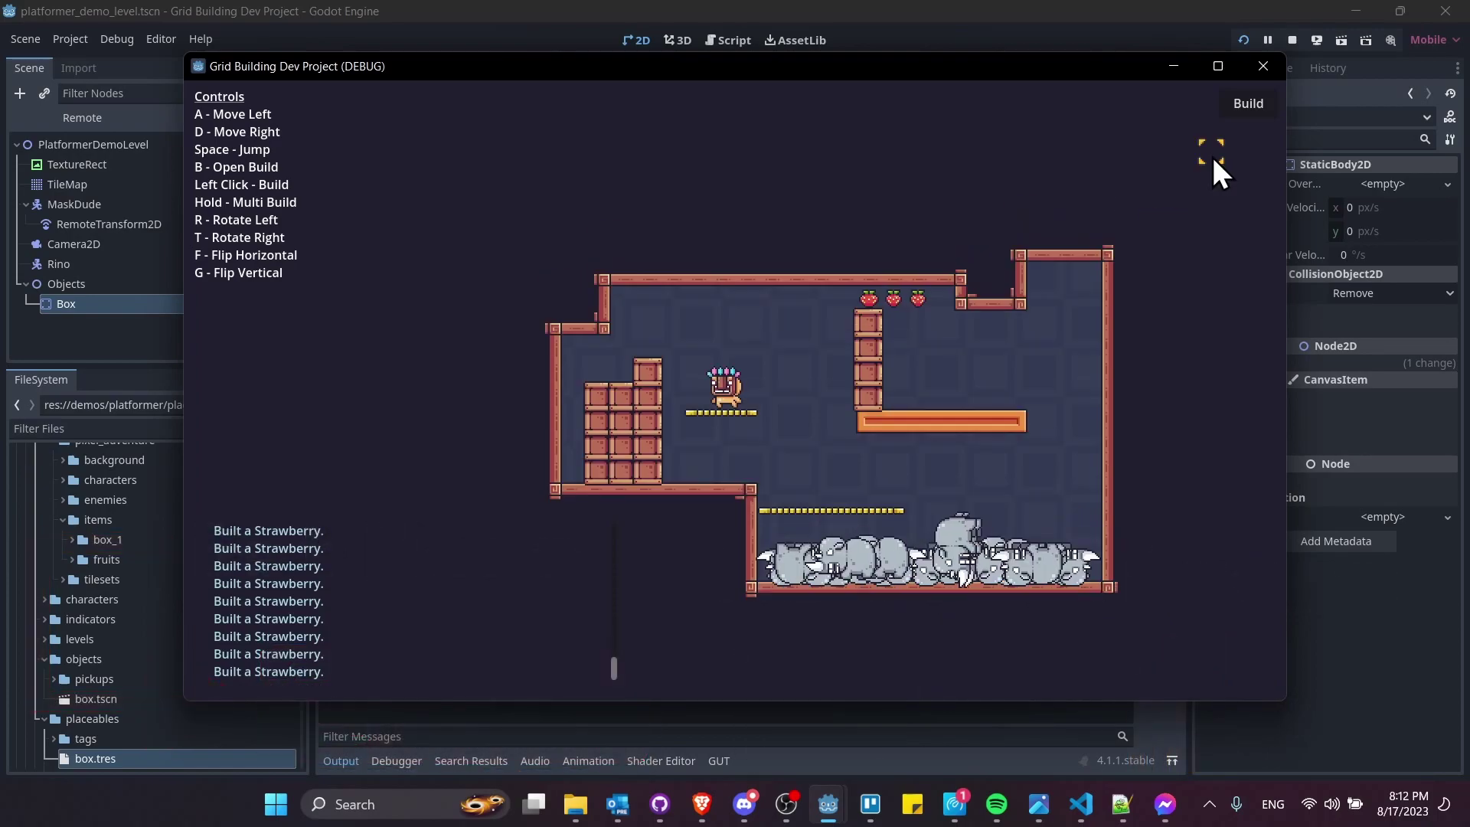